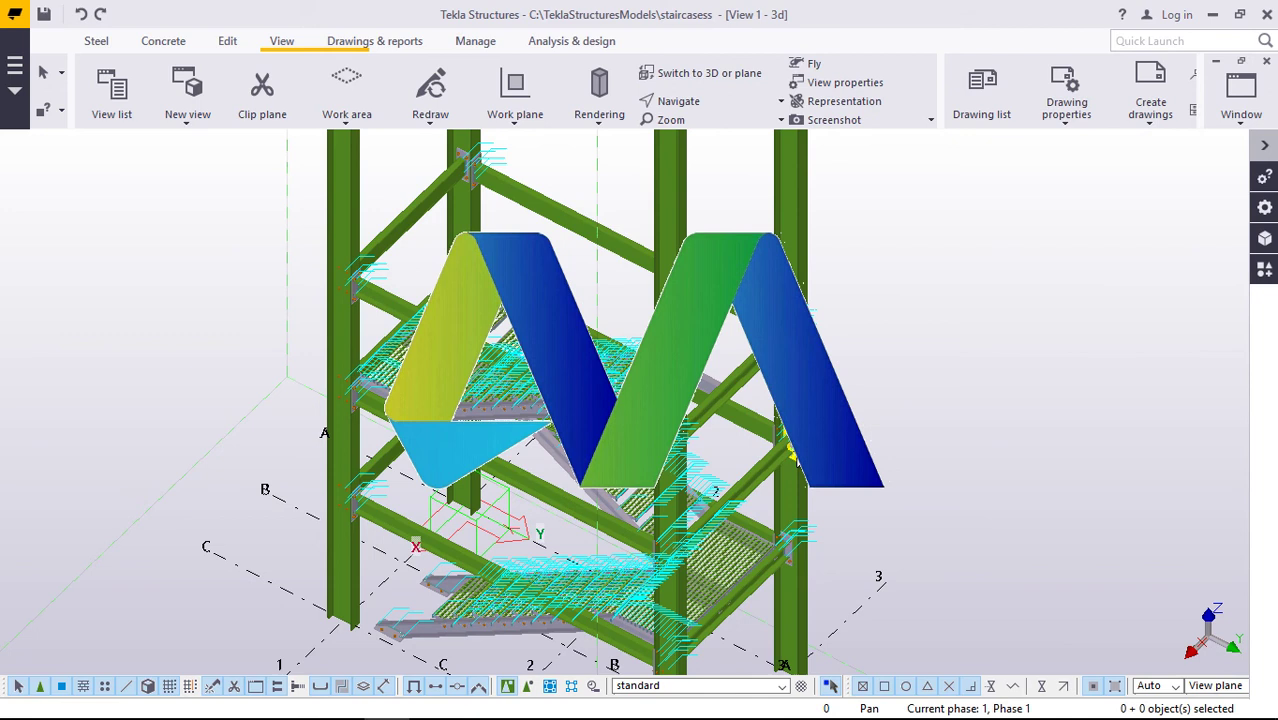
- Examine the steel staircase tower, from the base flight and landings up to the tops of its columns
click(699, 106)
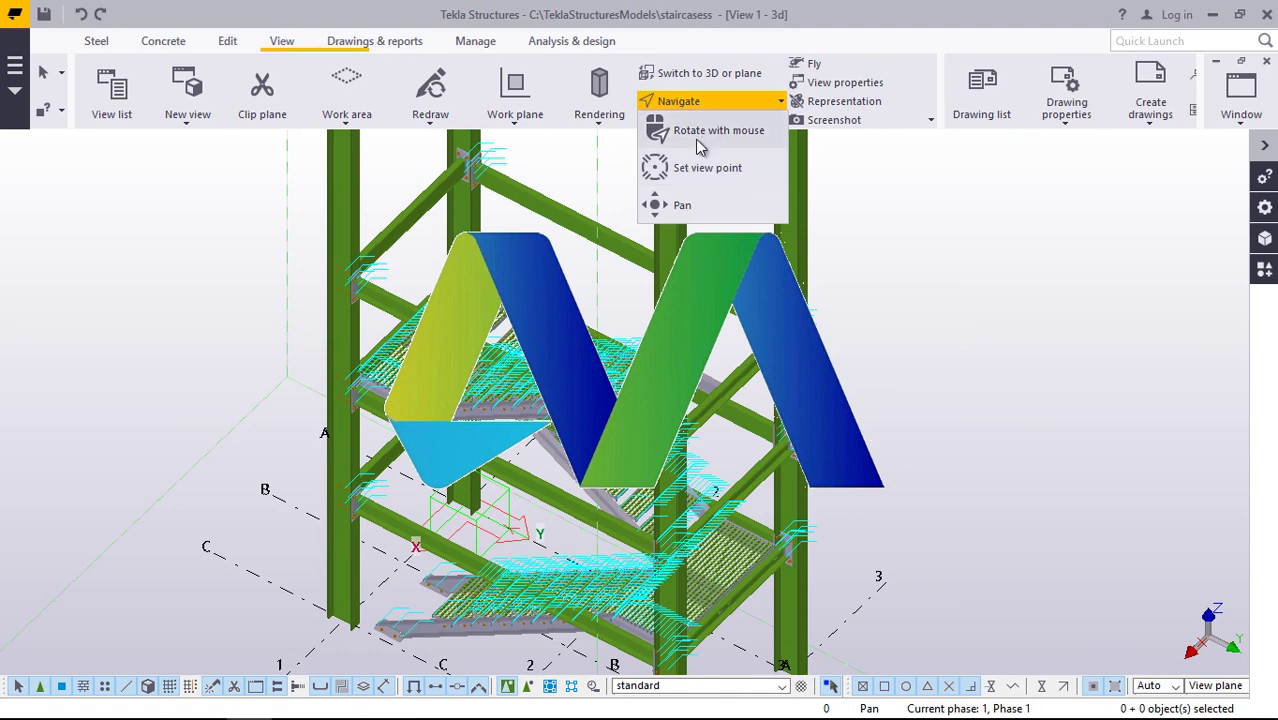
click(690, 167)
drag(471, 618, 502, 532)
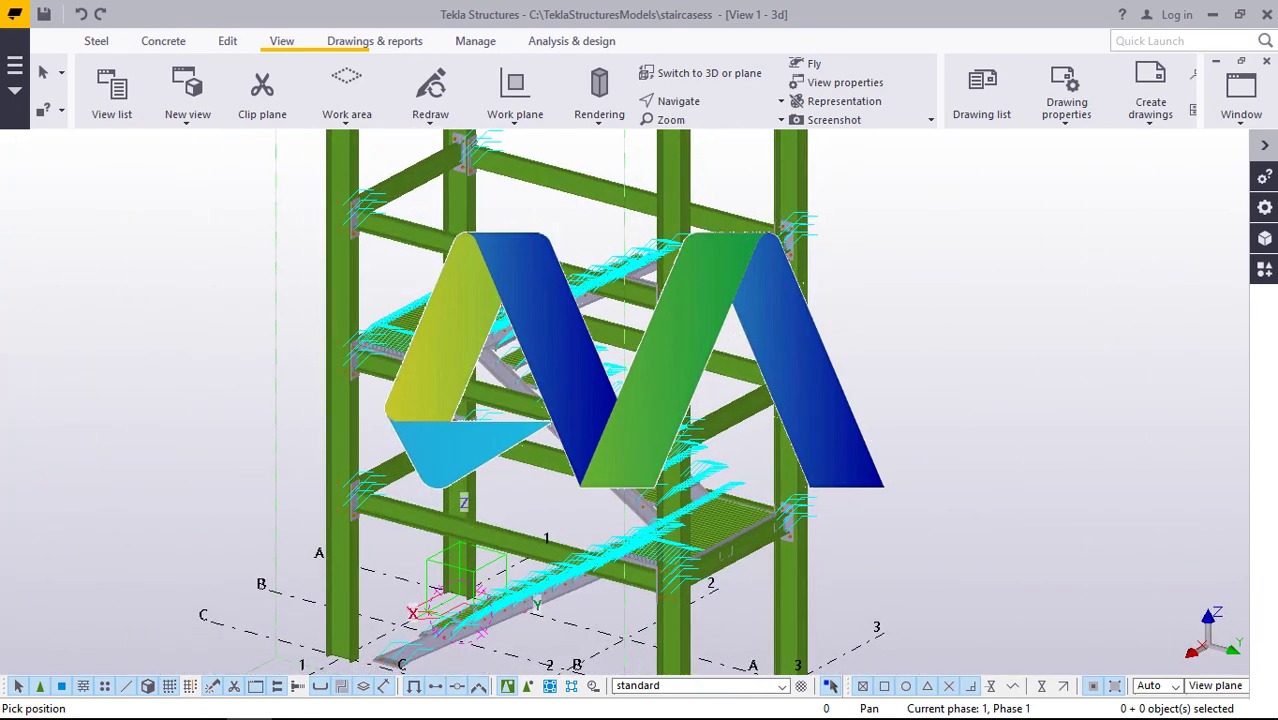
scroll(490, 486, down, 5)
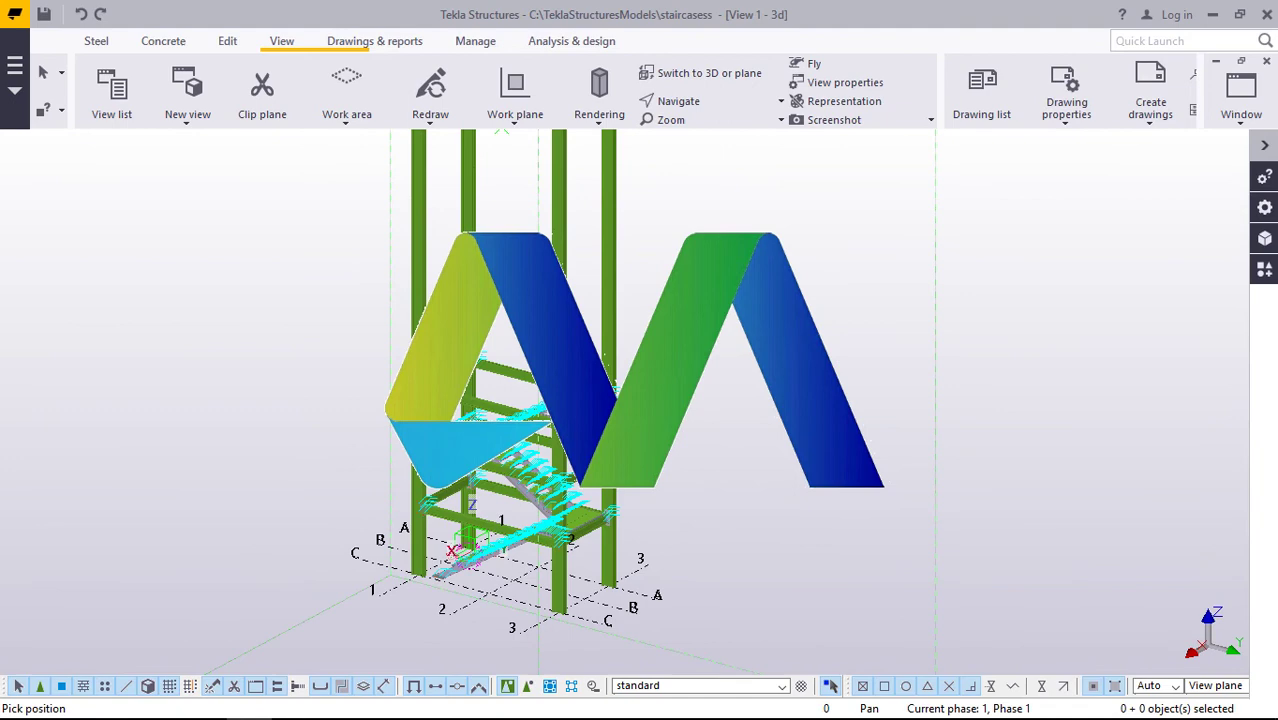
scroll(490, 470, down, 5)
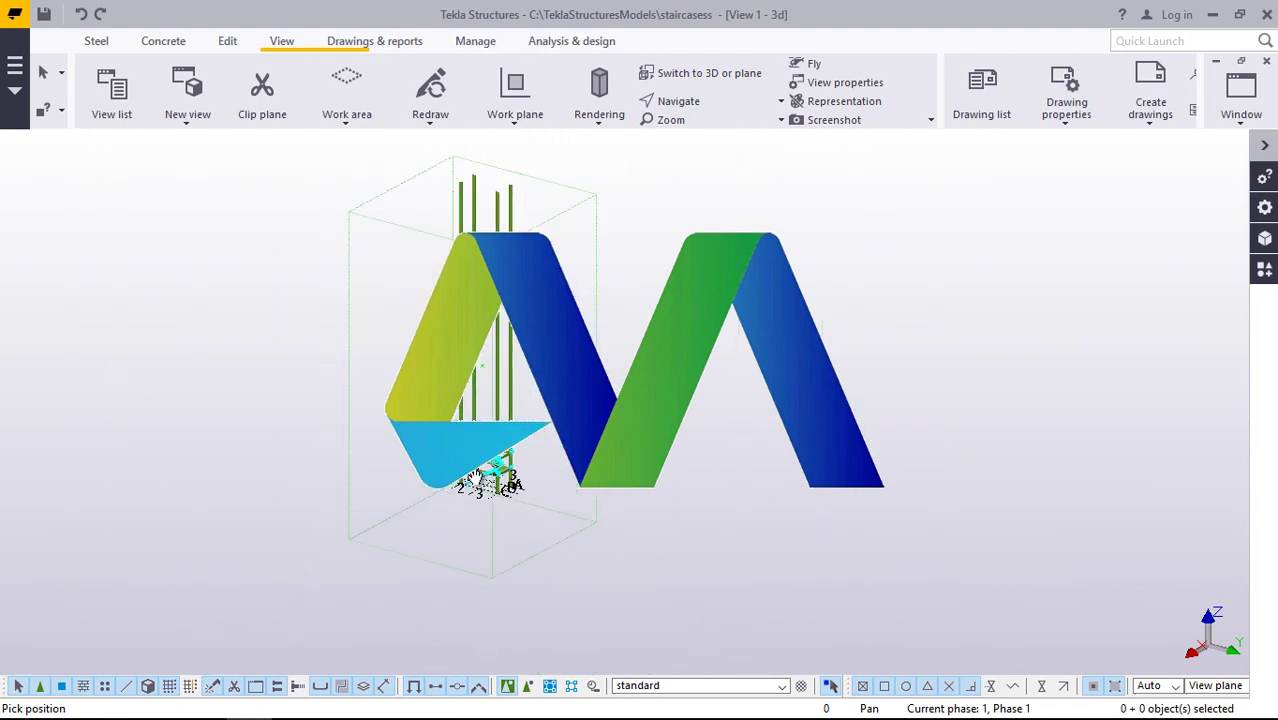
scroll(482, 180, up, 5)
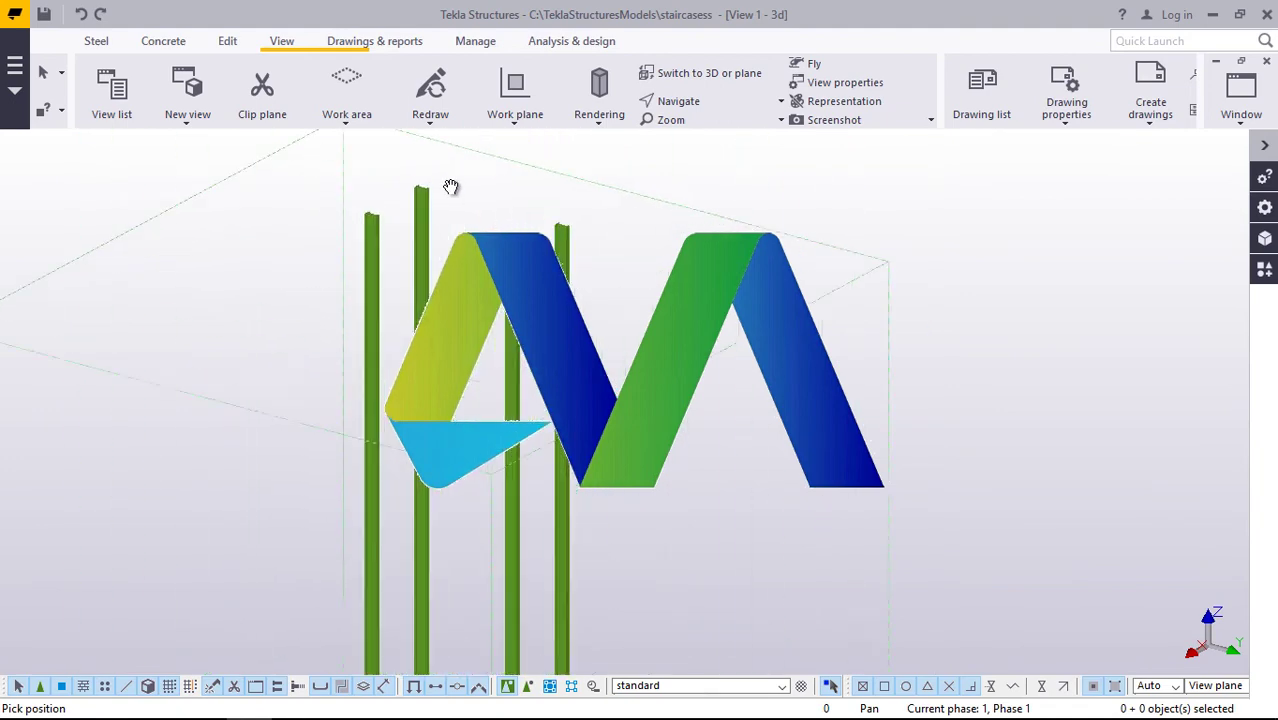
scroll(488, 515, down, 2)
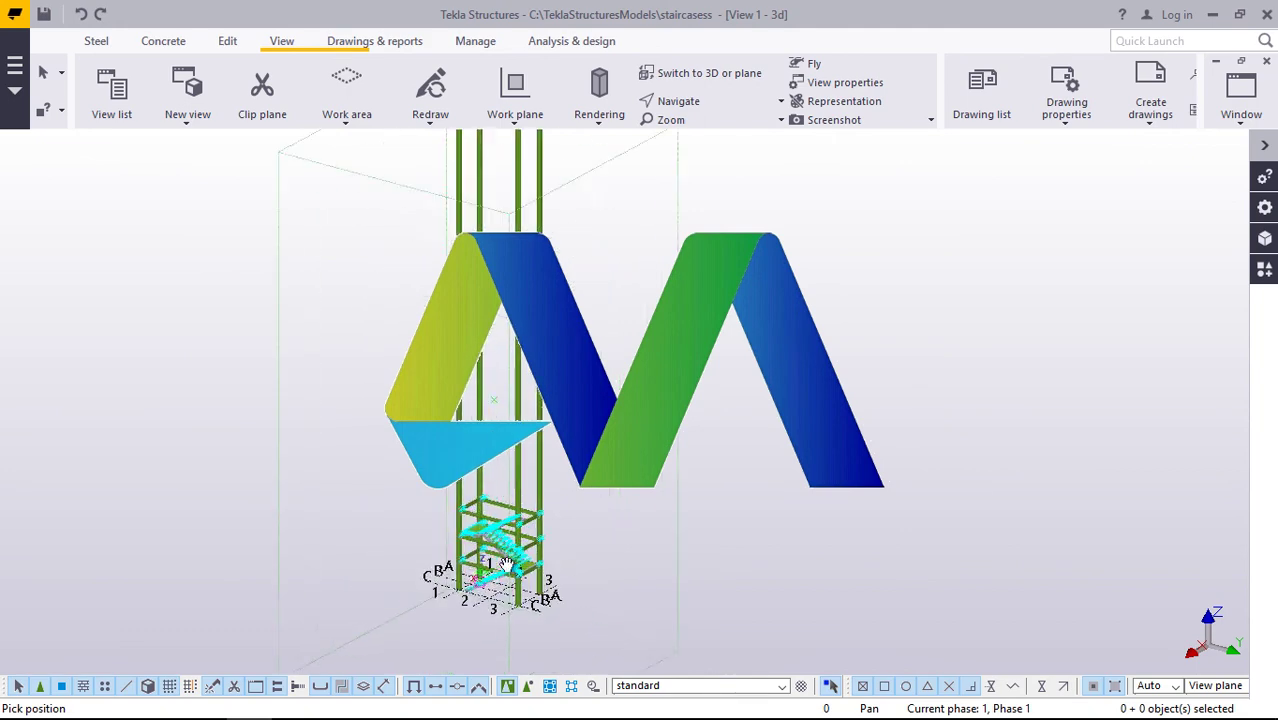
scroll(507, 565, up, 8)
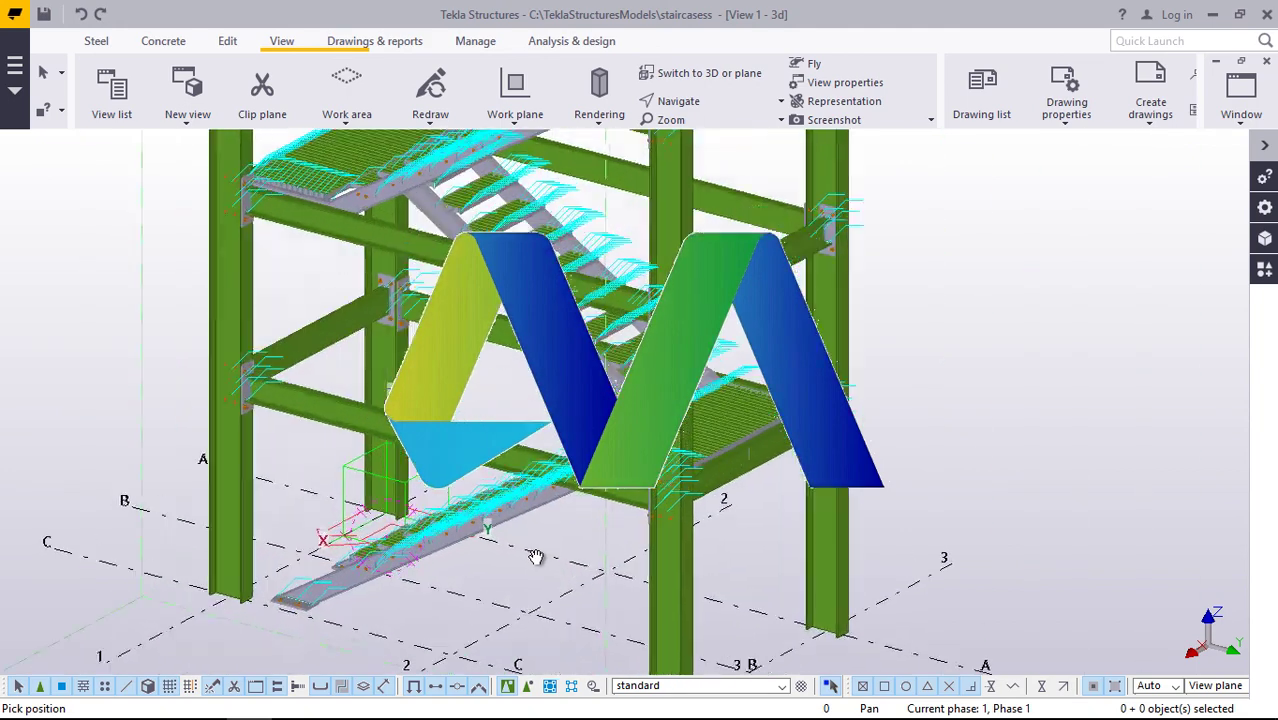
scroll(536, 557, up, 2)
- Select both inclined stringers of the flight rising above the lowest landing, viewing the tower from its front side
click(688, 105)
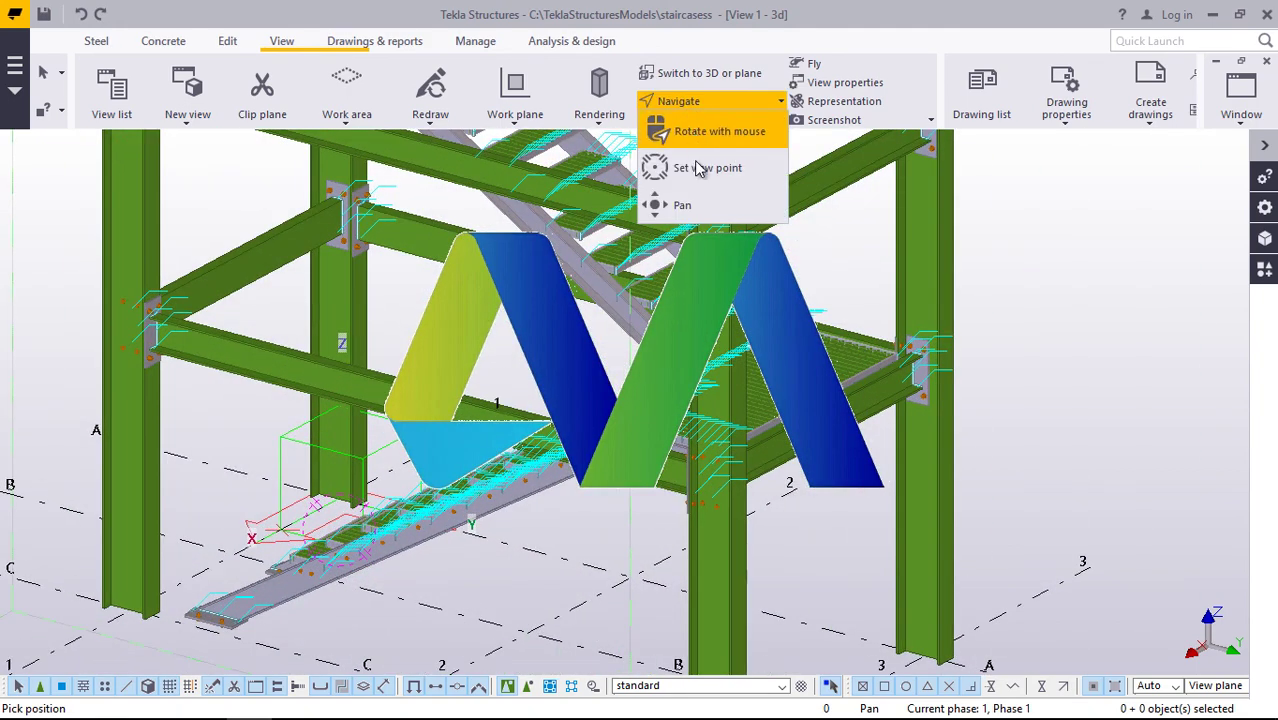
click(699, 168)
ctrl+middle_drag(722, 354, 538, 300)
scroll(480, 434, down, 4)
ctrl+middle_drag(784, 334, 729, 325)
scroll(728, 325, up, 8)
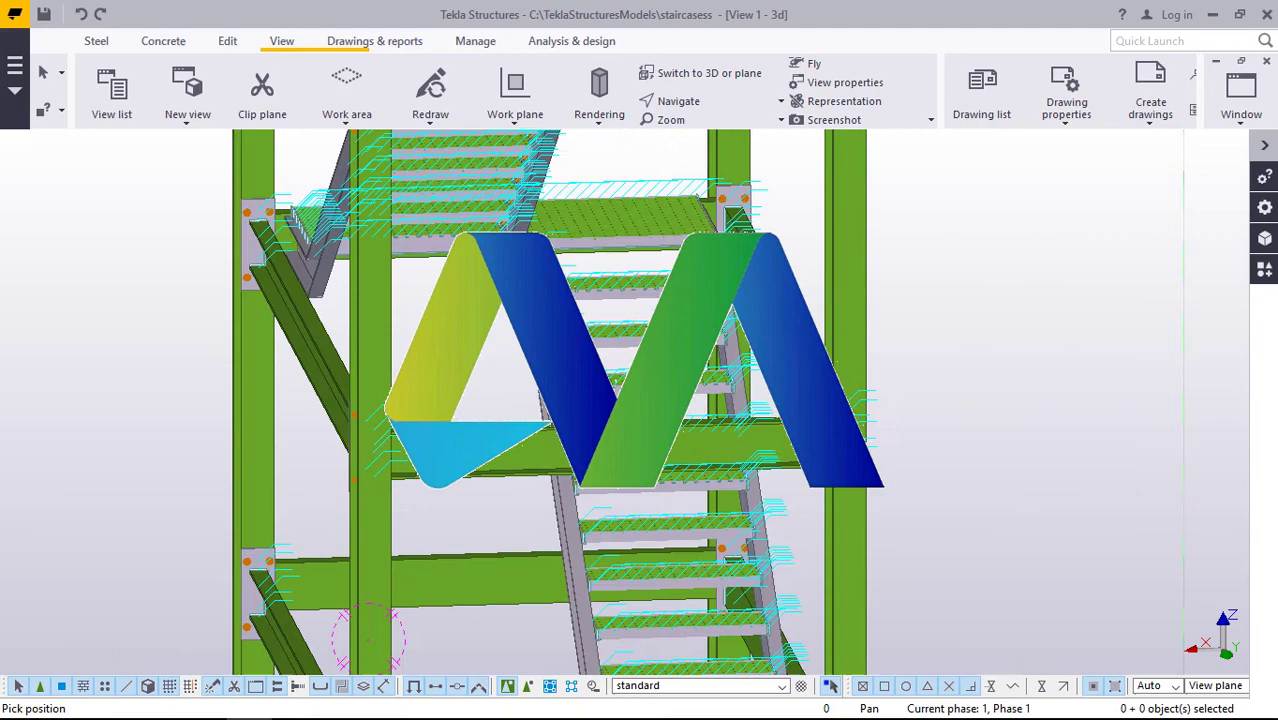
right_click(933, 249)
click(968, 262)
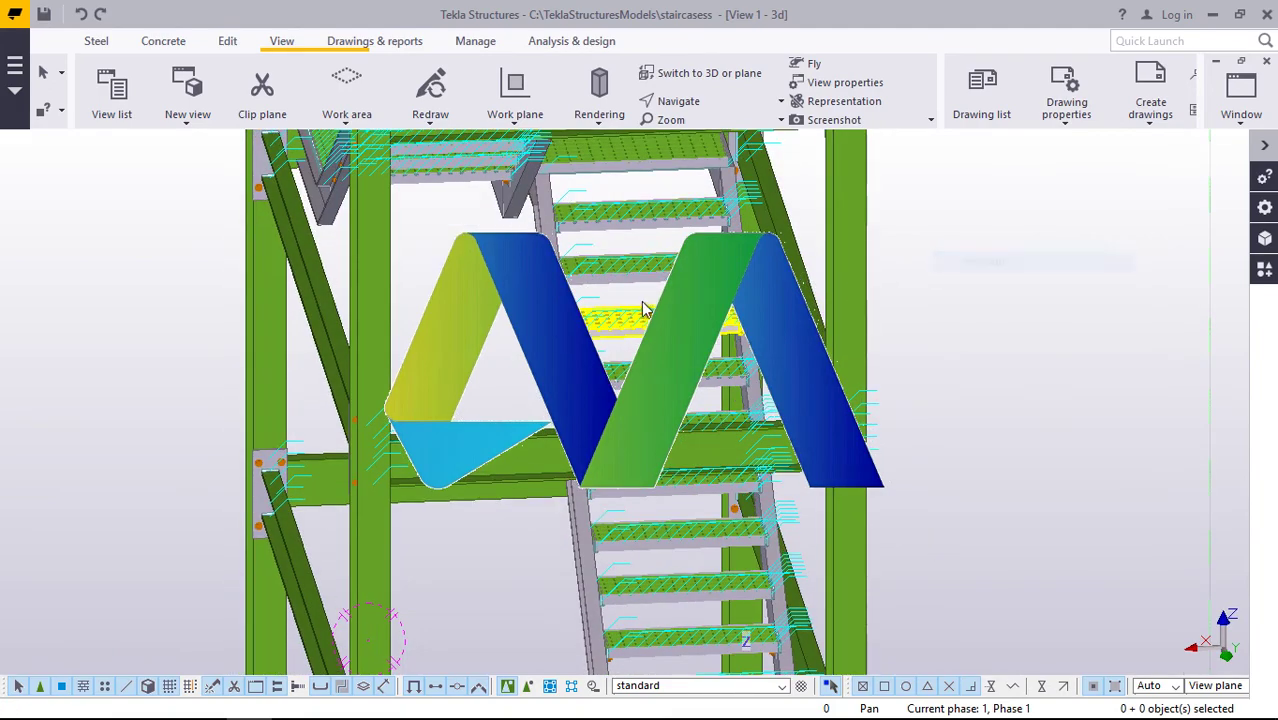
scroll(640, 308, down, 4)
scroll(628, 360, up, 4)
scroll(628, 362, up, 2)
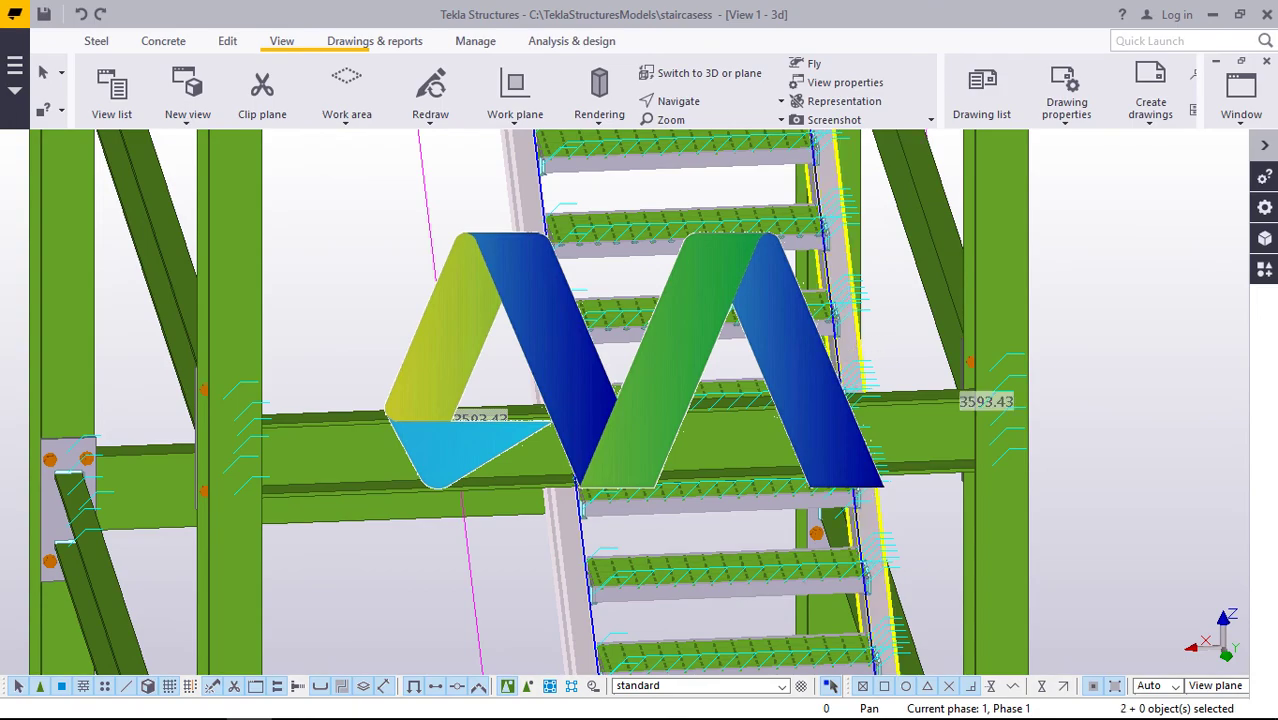
scroll(640, 400, down, 3)
scroll(640, 400, up, 5)
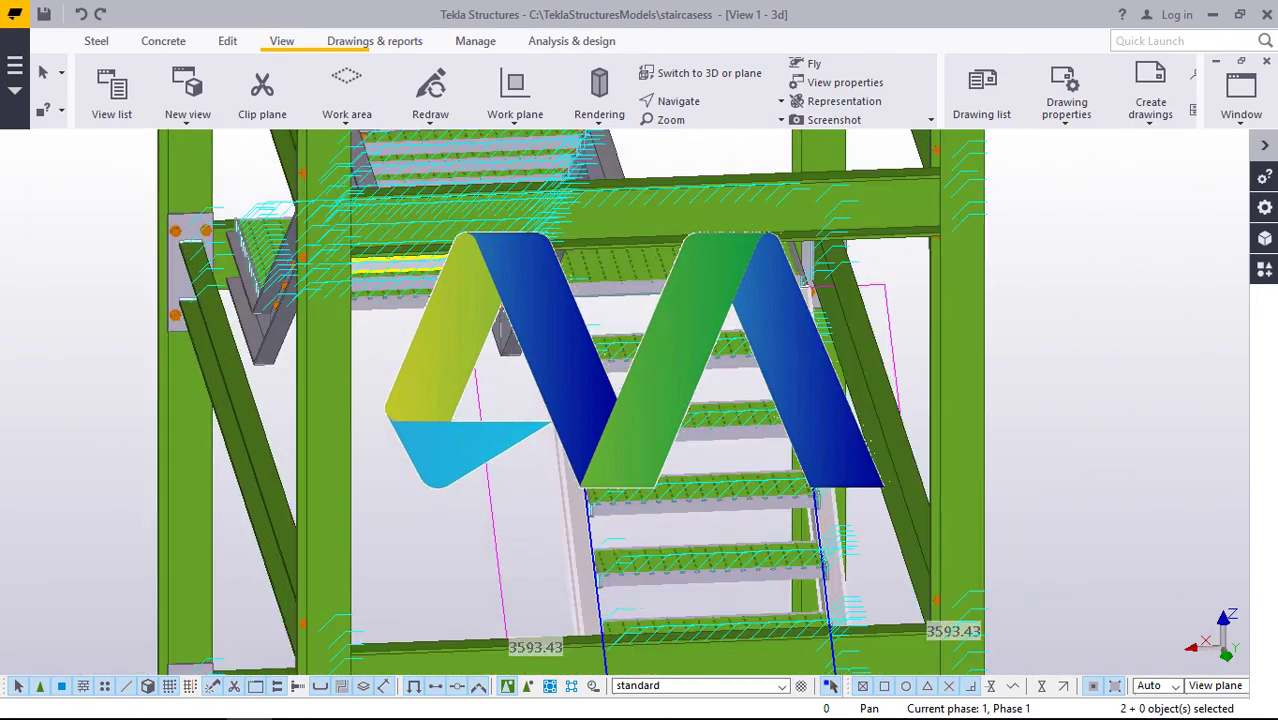
- Add the next flight's inclined stringers and the adjoining horizontal stringer pieces at the upper landing to the selection
ctrl+click(492, 347)
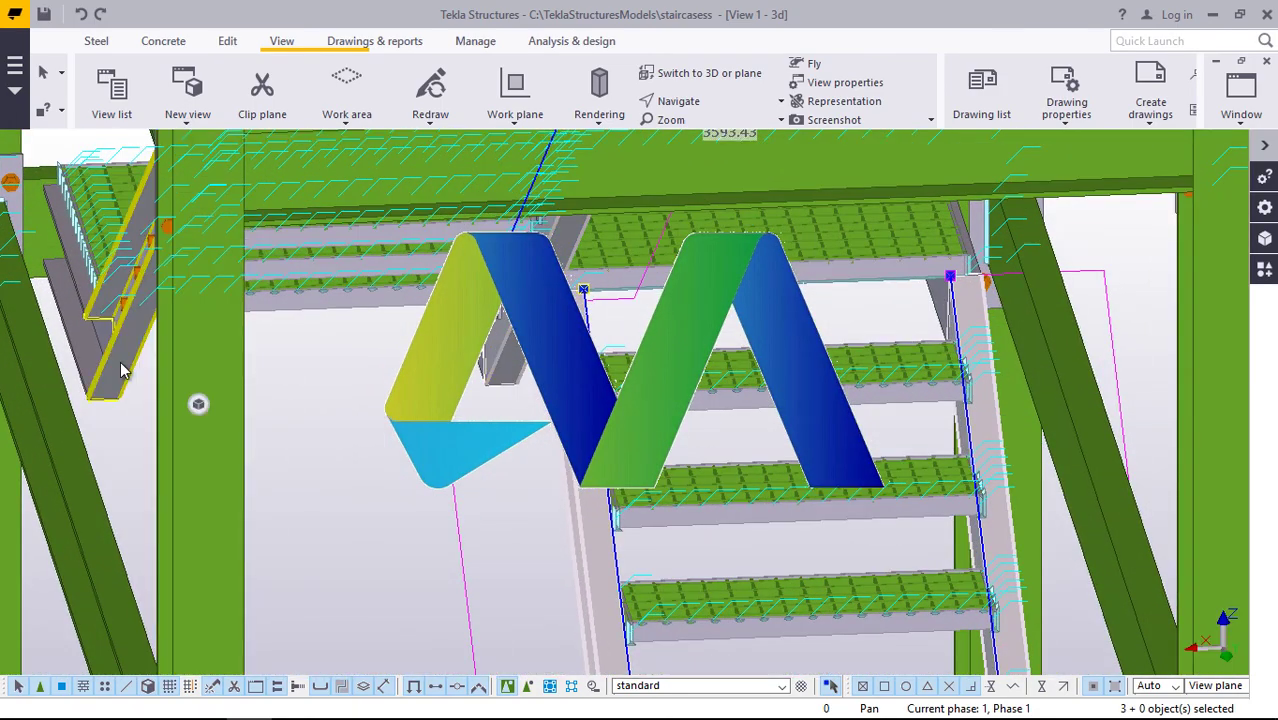
ctrl+click(120, 361)
scroll(510, 345, up, 3)
scroll(510, 343, up, 2)
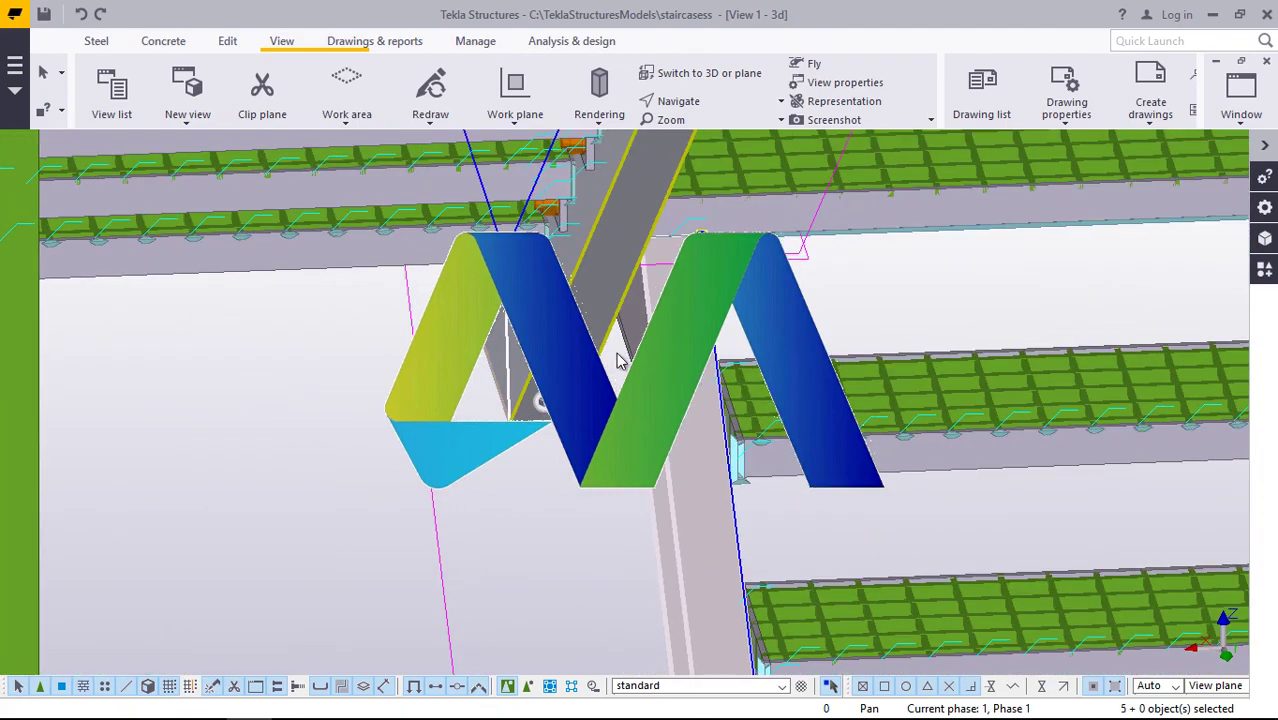
scroll(366, 374, down, 4)
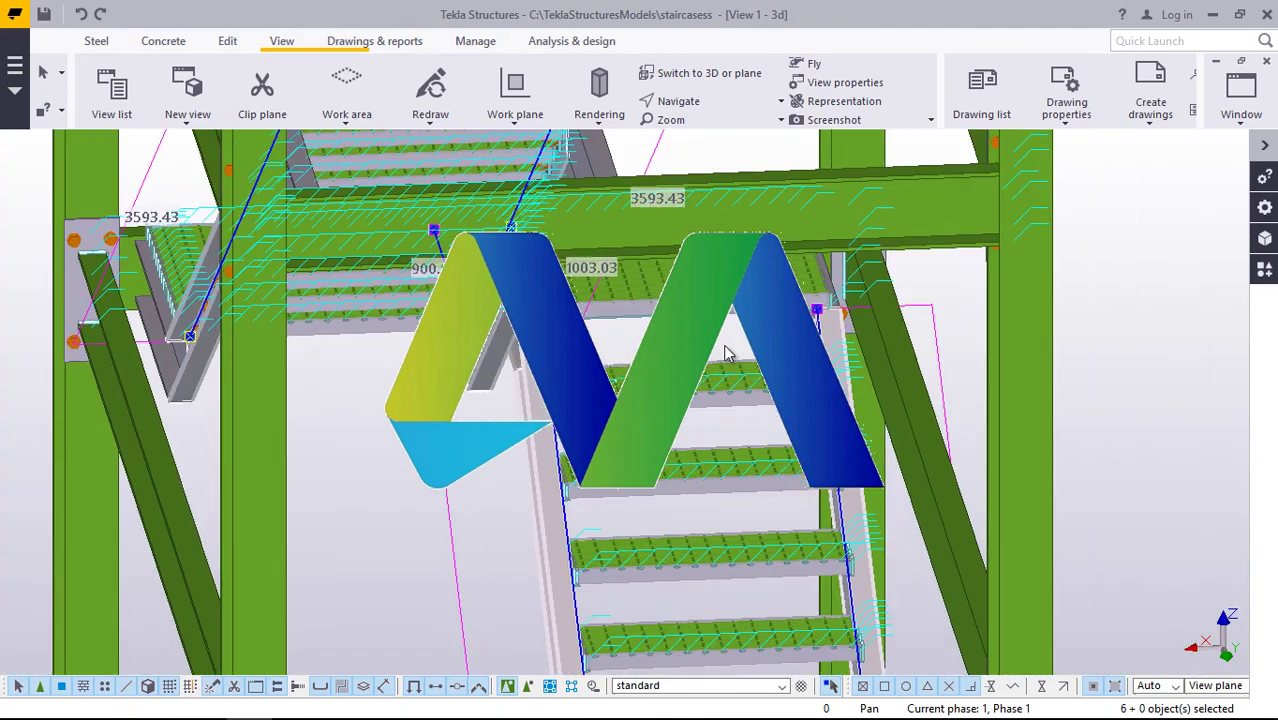
scroll(727, 353, up, 4)
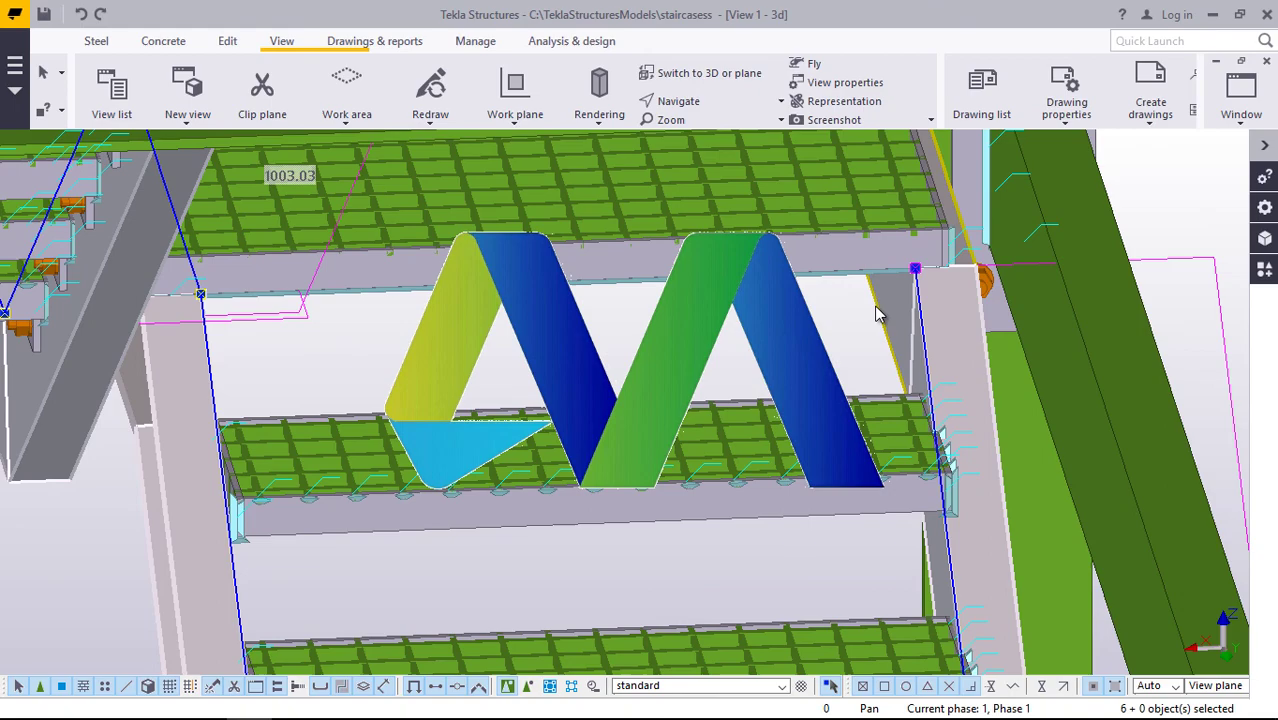
scroll(752, 312, down, 6)
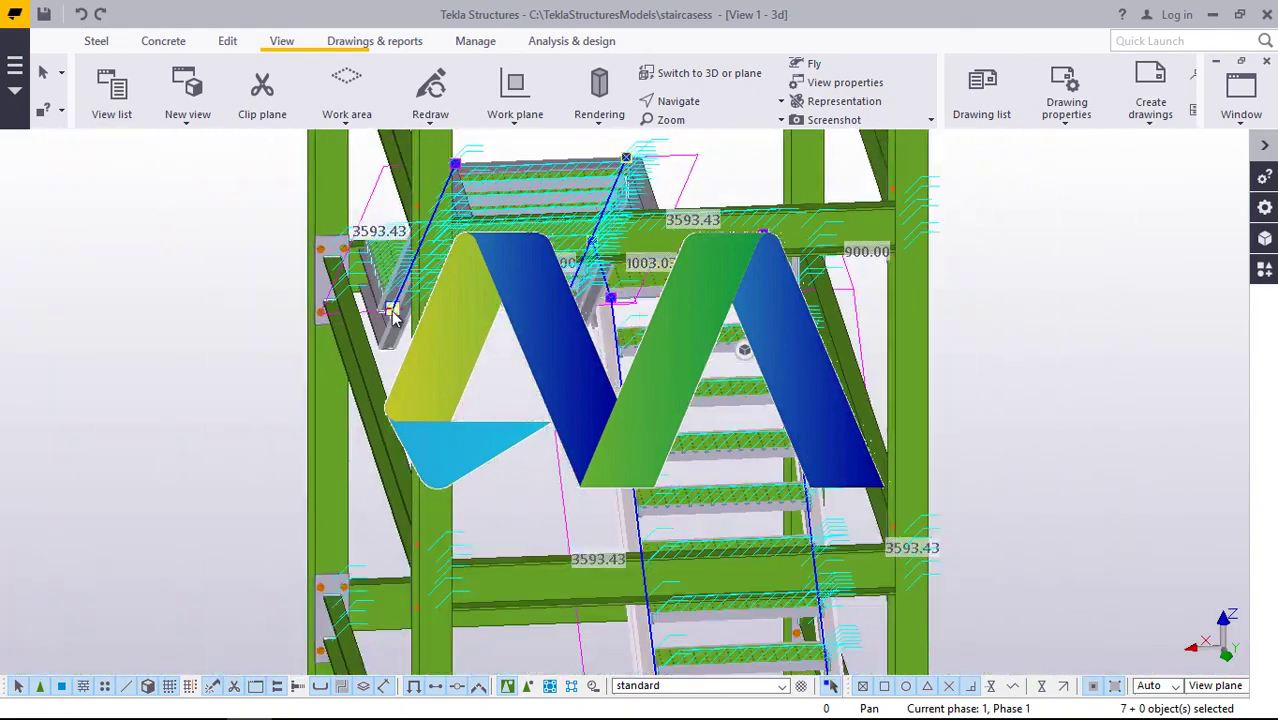
- Add the remaining horizontal stringer pieces at the lower and upper ends of the next flight to the selection
scroll(356, 380, up, 2)
scroll(377, 307, up, 2)
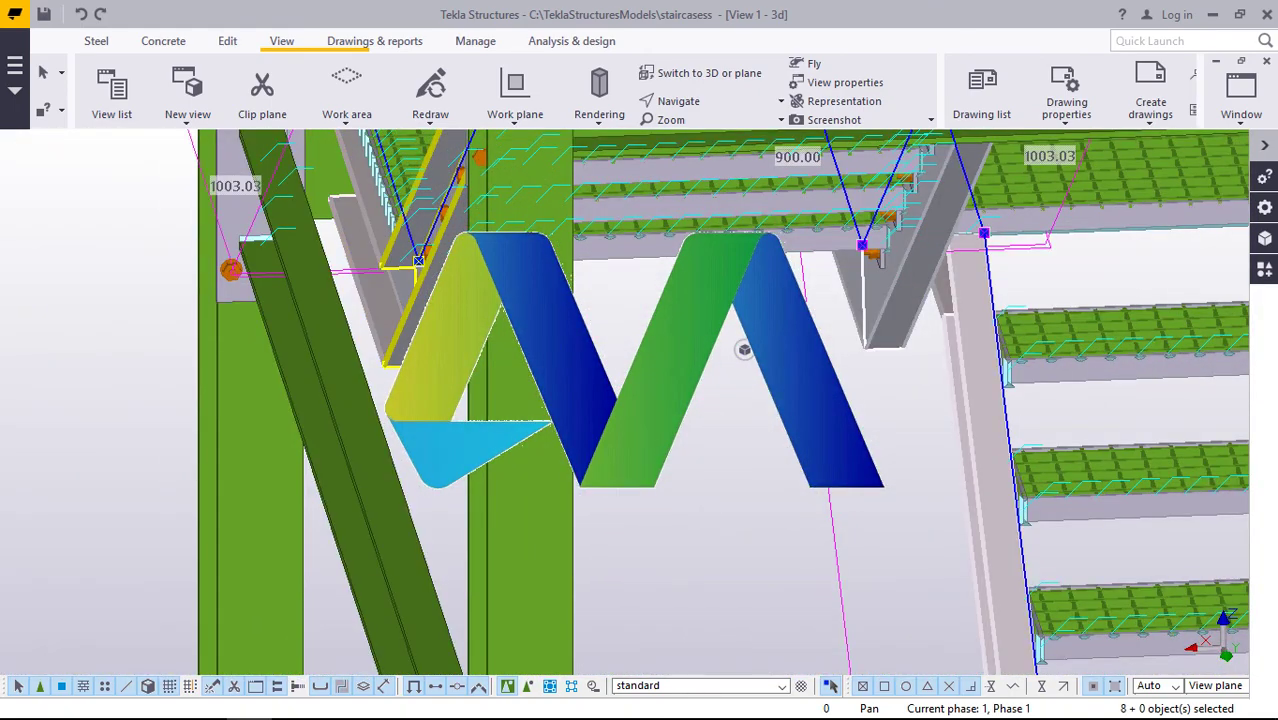
scroll(744, 349, down, 3)
scroll(662, 262, up, 4)
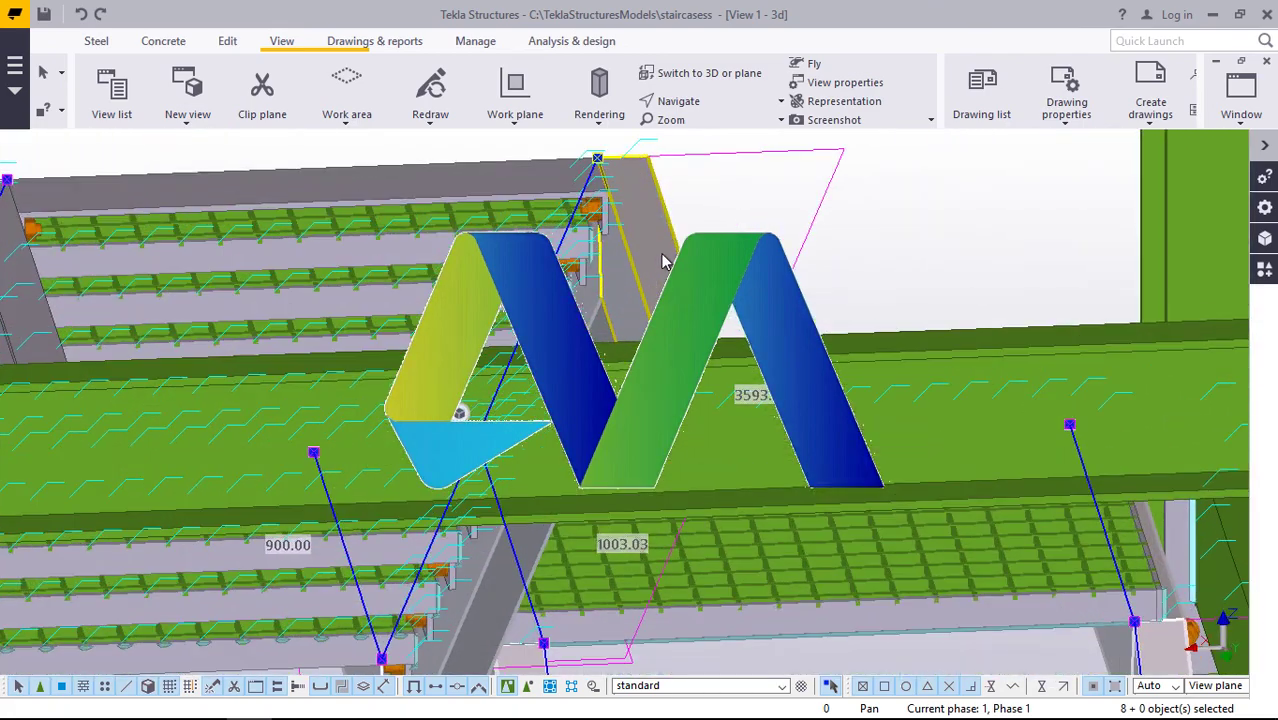
scroll(622, 248, down, 3)
scroll(300, 285, up, 3)
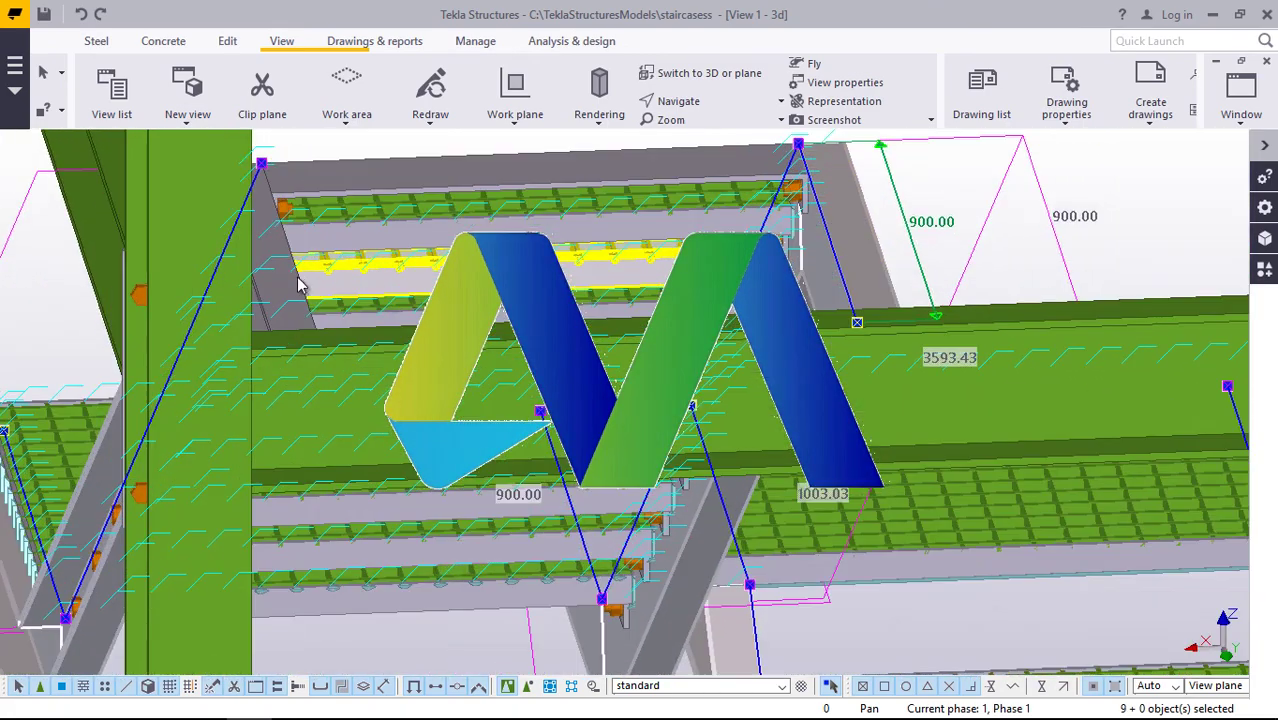
scroll(433, 248, down, 5)
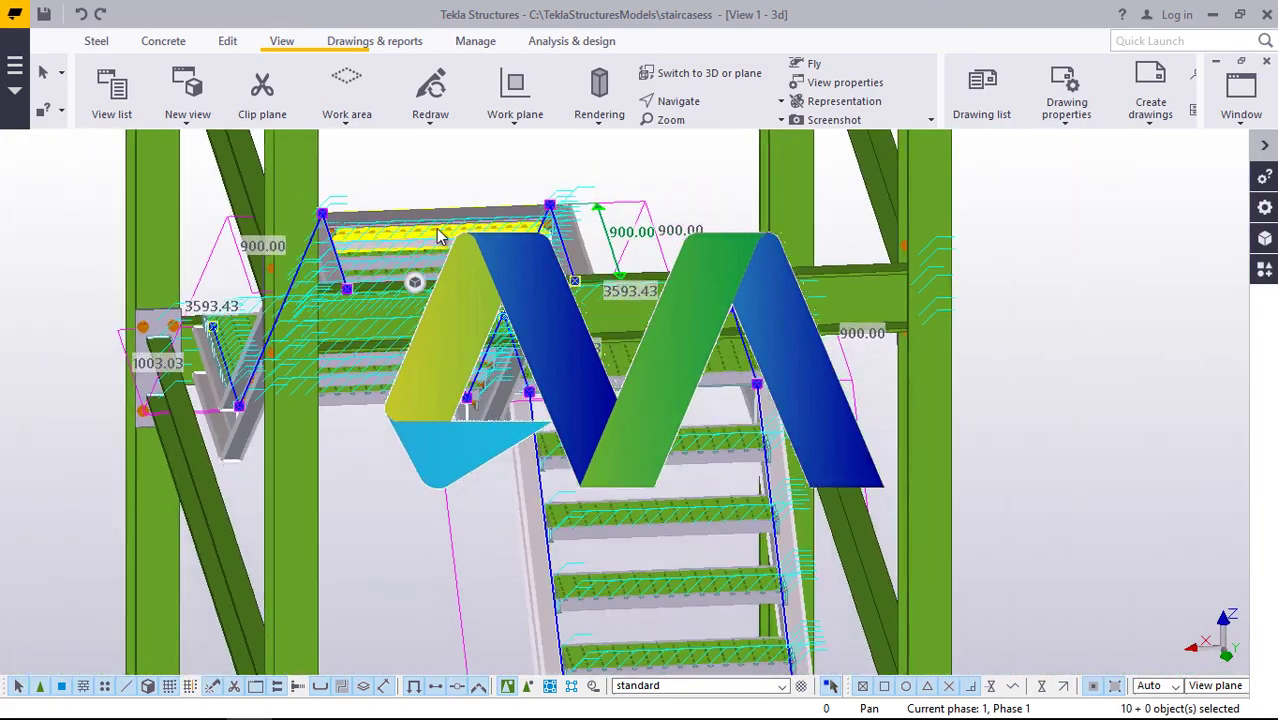
- Add the grating platform of the lowest landing to the selection
scroll(560, 490, up, 6)
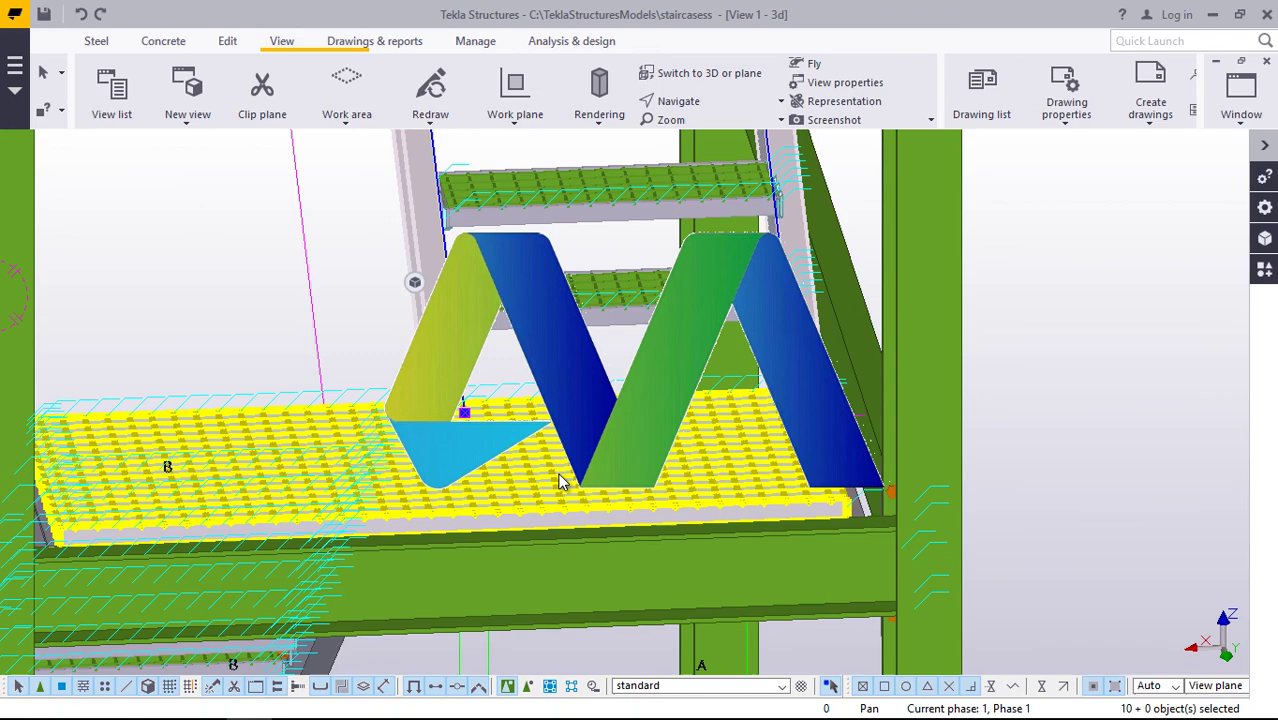
click(560, 482)
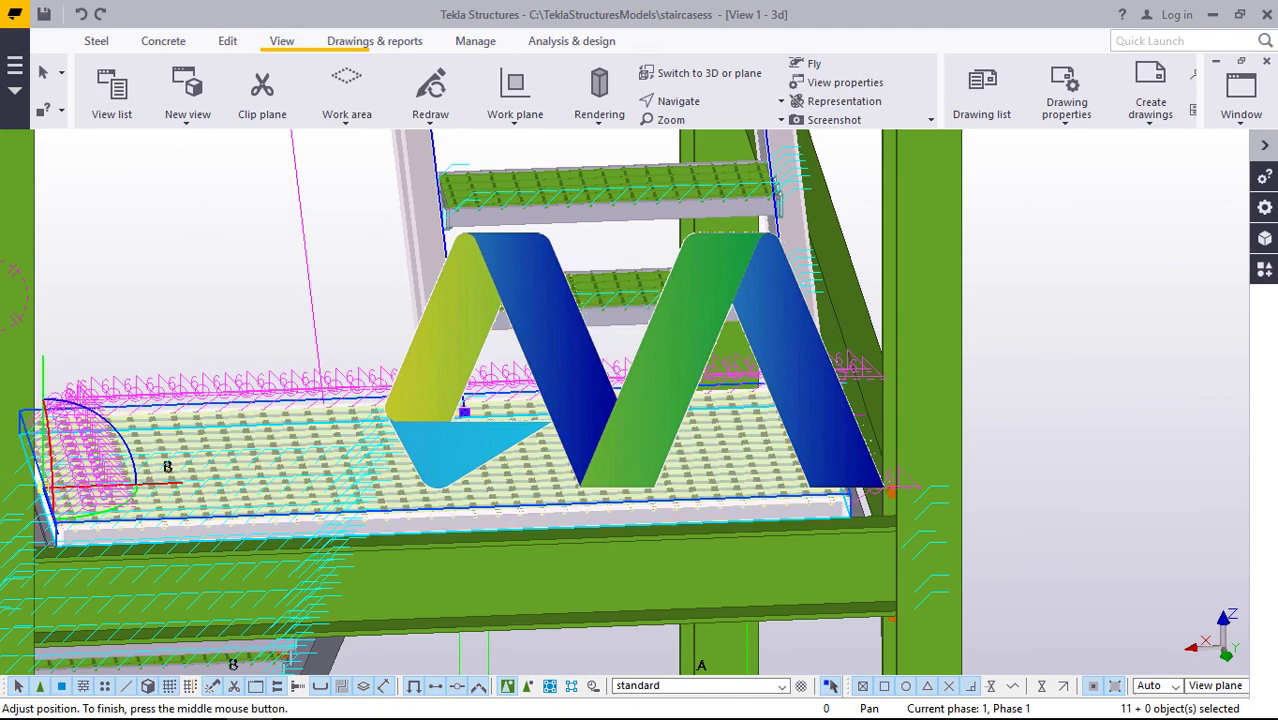
scroll(487, 402, down, 5)
- Rotate the model to expose the underside of the selected flight and add four consecutive treads to the selection
click(711, 106)
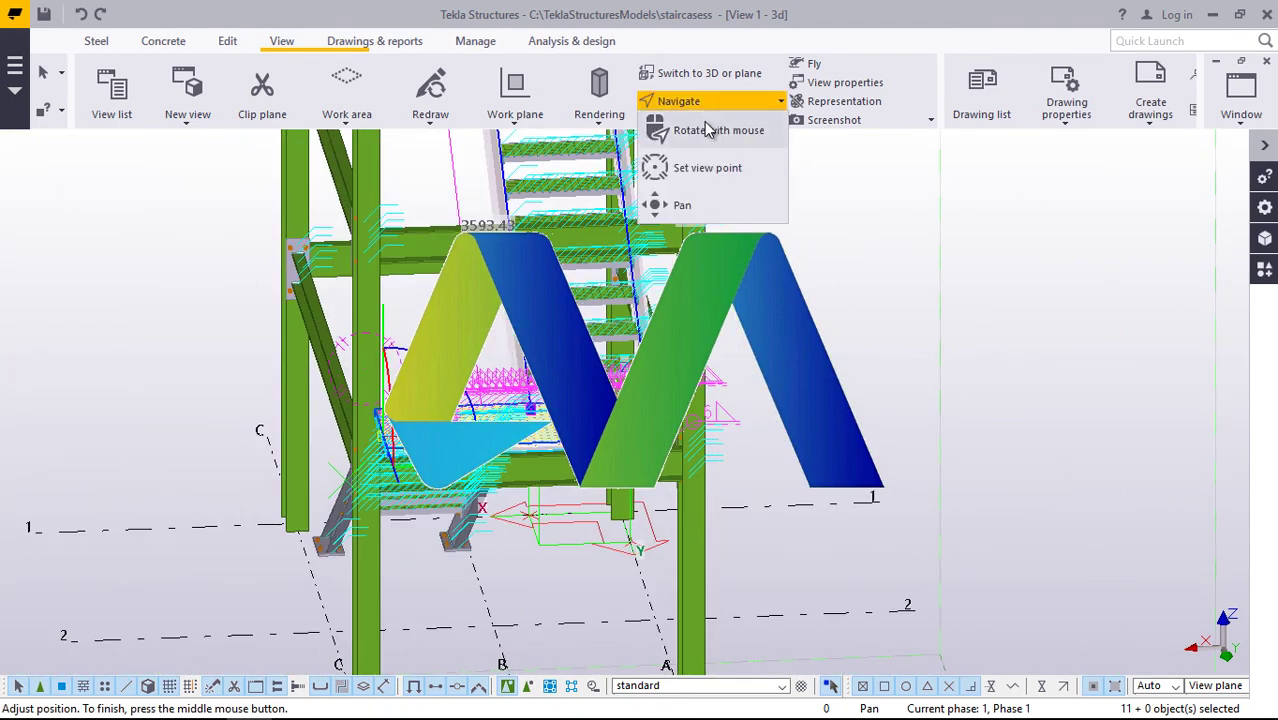
click(712, 168)
ctrl+middle_drag(430, 270, 605, 308)
scroll(639, 308, down, 3)
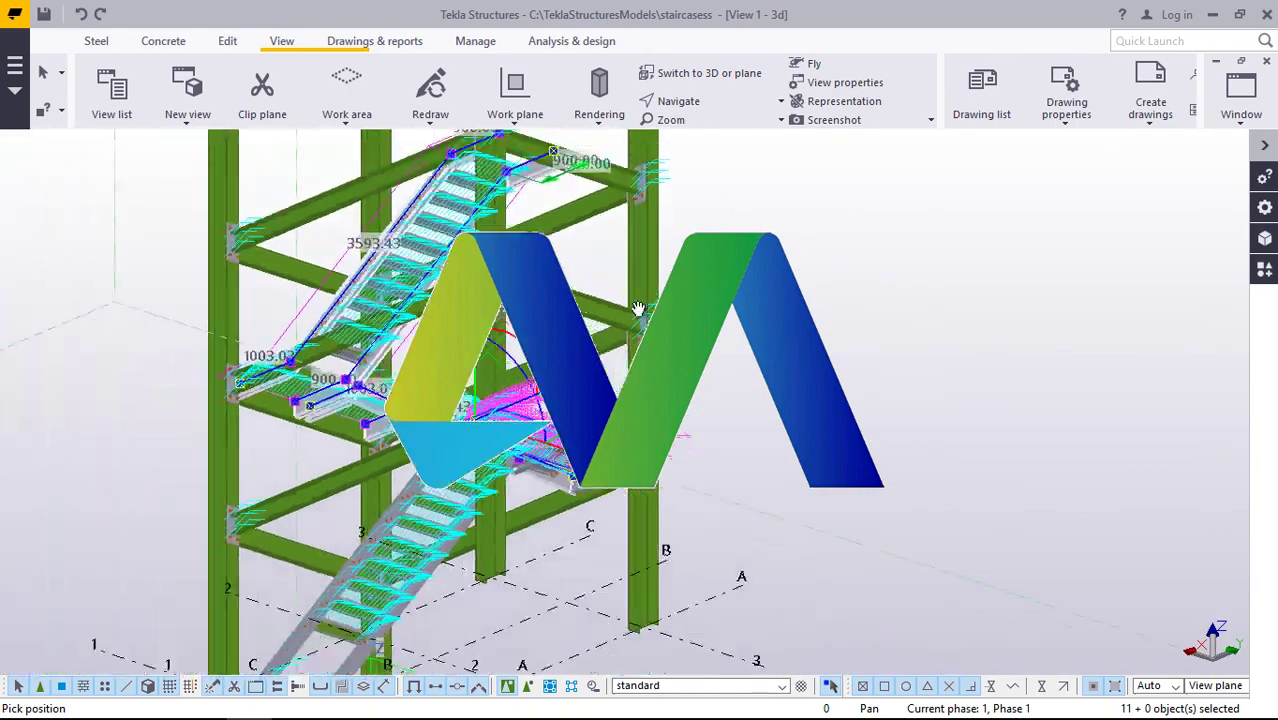
scroll(439, 215, up, 3)
middle_drag(439, 215, 455, 226)
scroll(455, 225, up, 4)
right_click(875, 202)
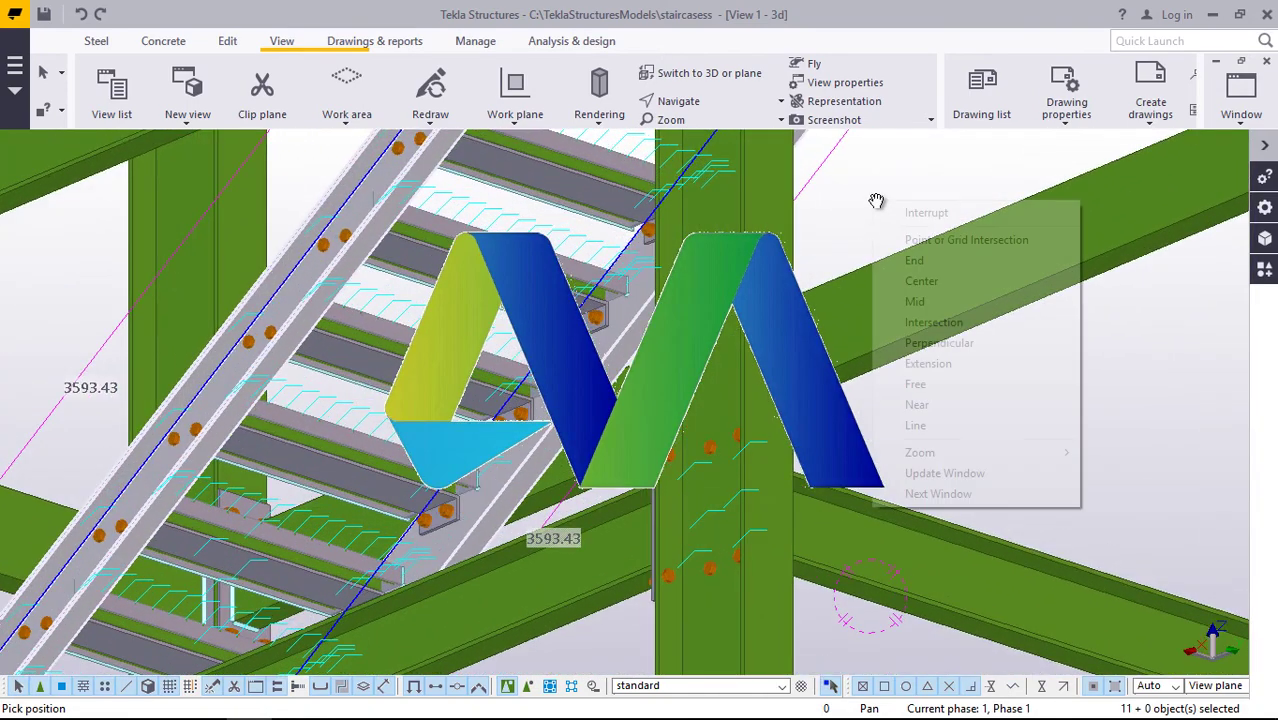
click(899, 212)
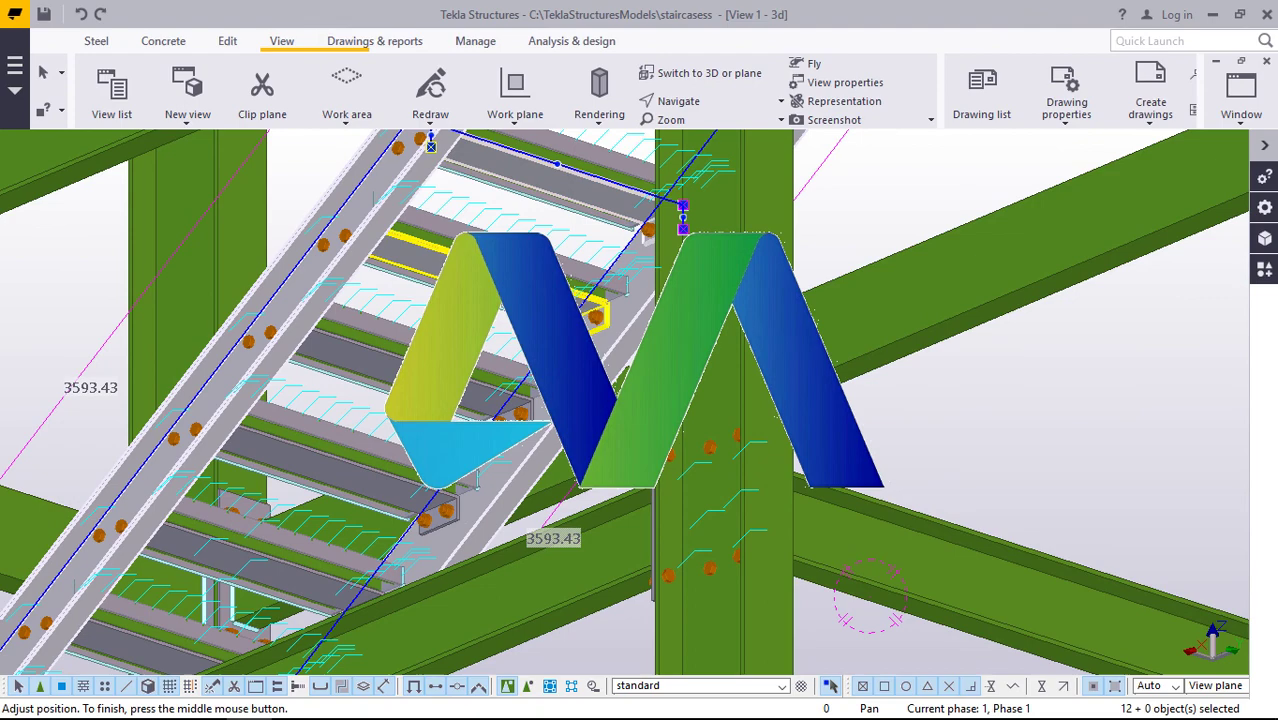
ctrl+click(457, 268)
ctrl+click(389, 367)
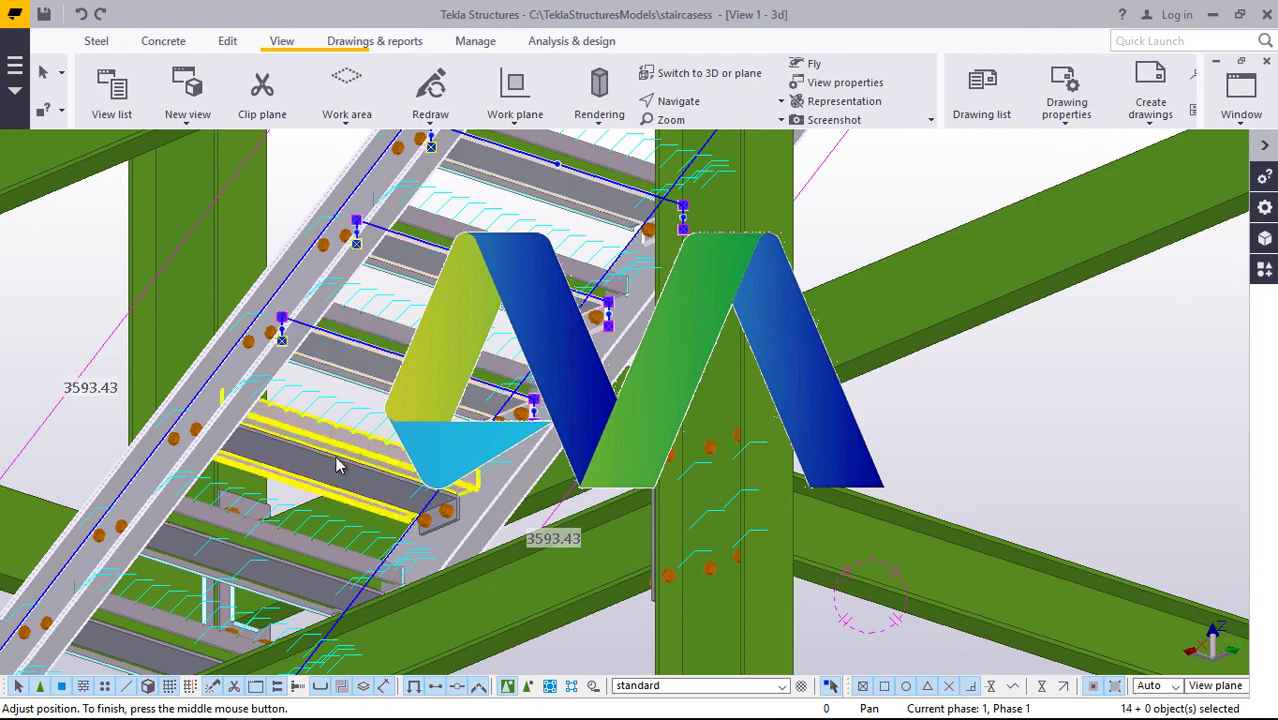
ctrl+click(330, 467)
- Extend the selection with the further treads down towards the foot of the same flight
scroll(548, 311, down, 3)
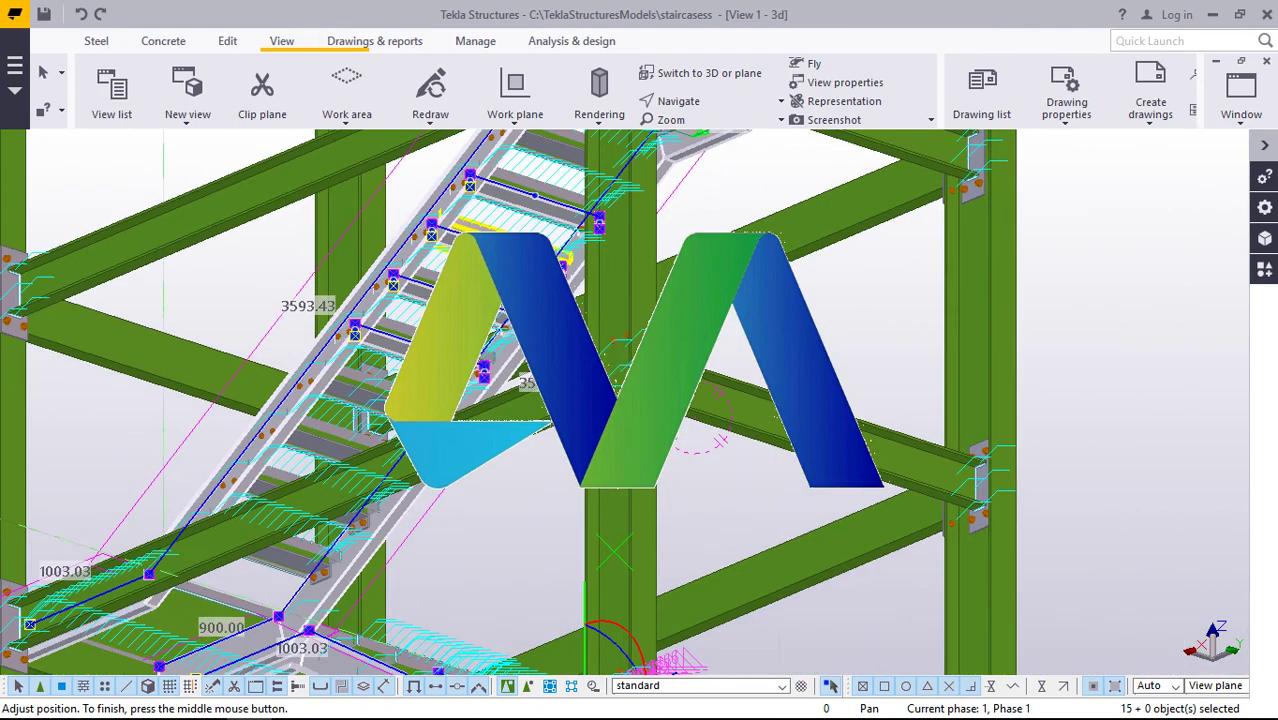
scroll(250, 490, up, 4)
shift+click(305, 485)
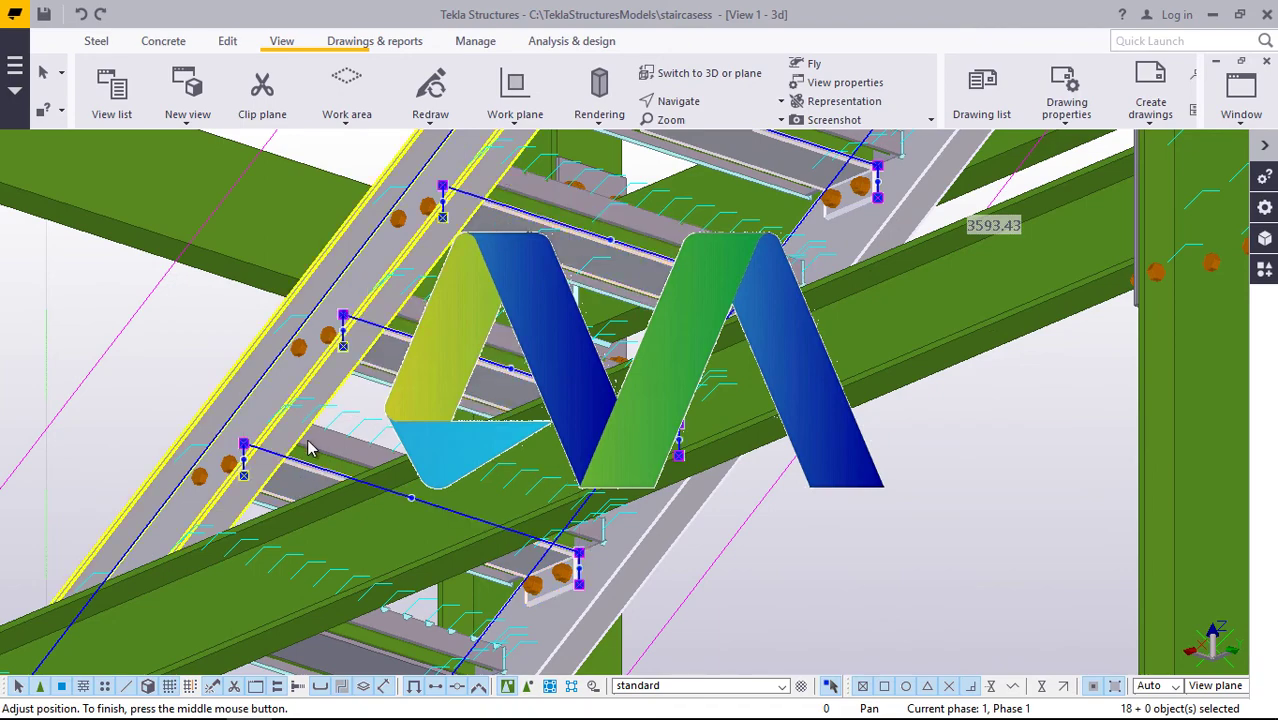
ctrl+middle_drag(308, 448, 382, 512)
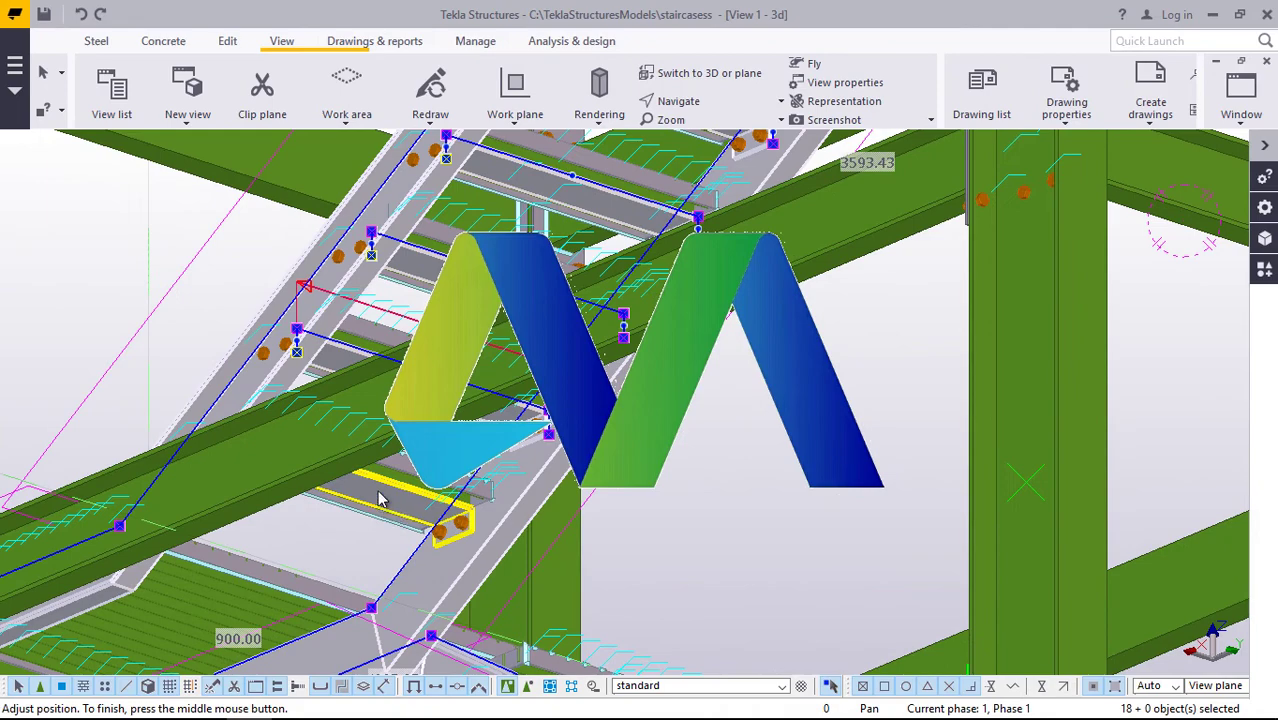
scroll(378, 343, up, 3)
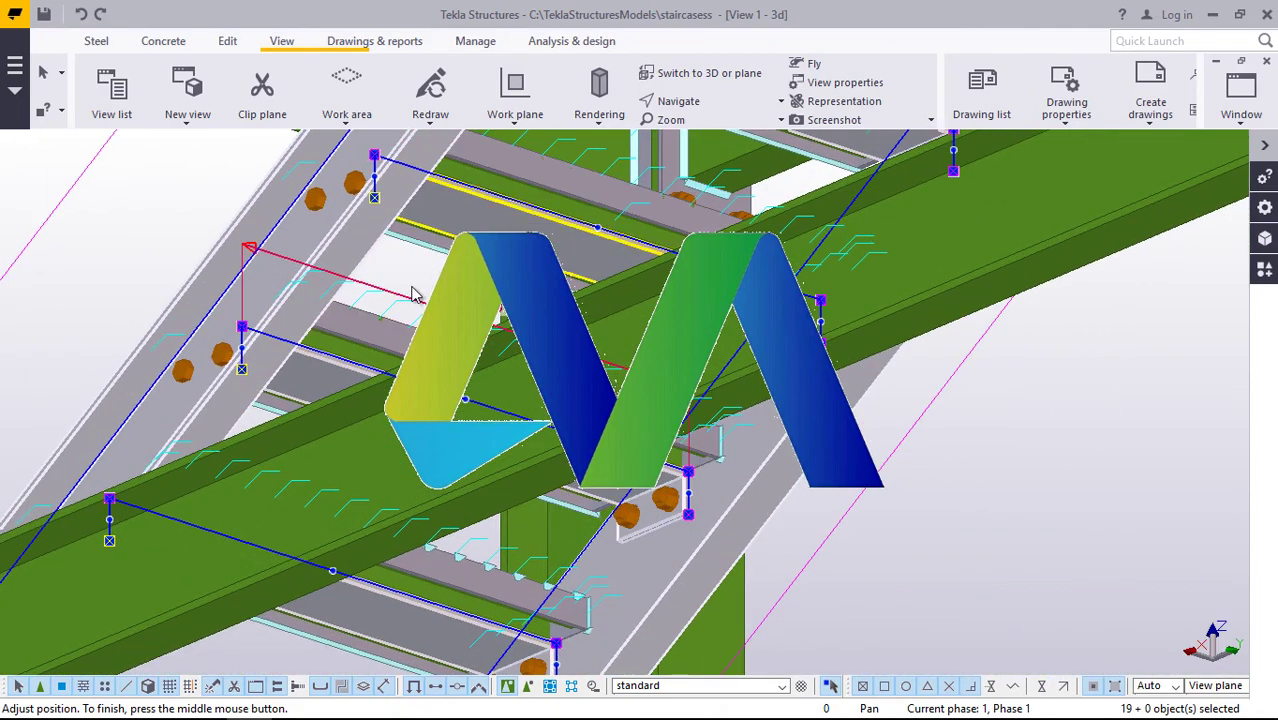
scroll(400, 315, down, 4)
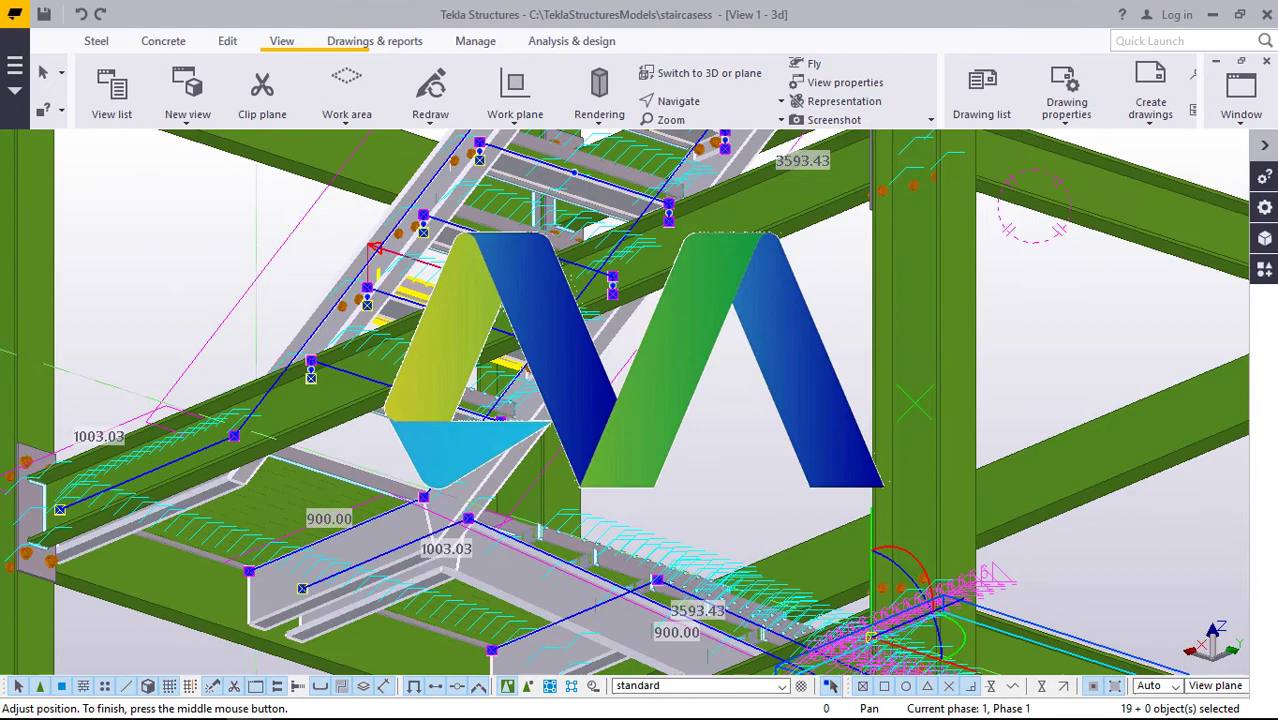
scroll(400, 355, down, 3)
scroll(538, 528, up, 5)
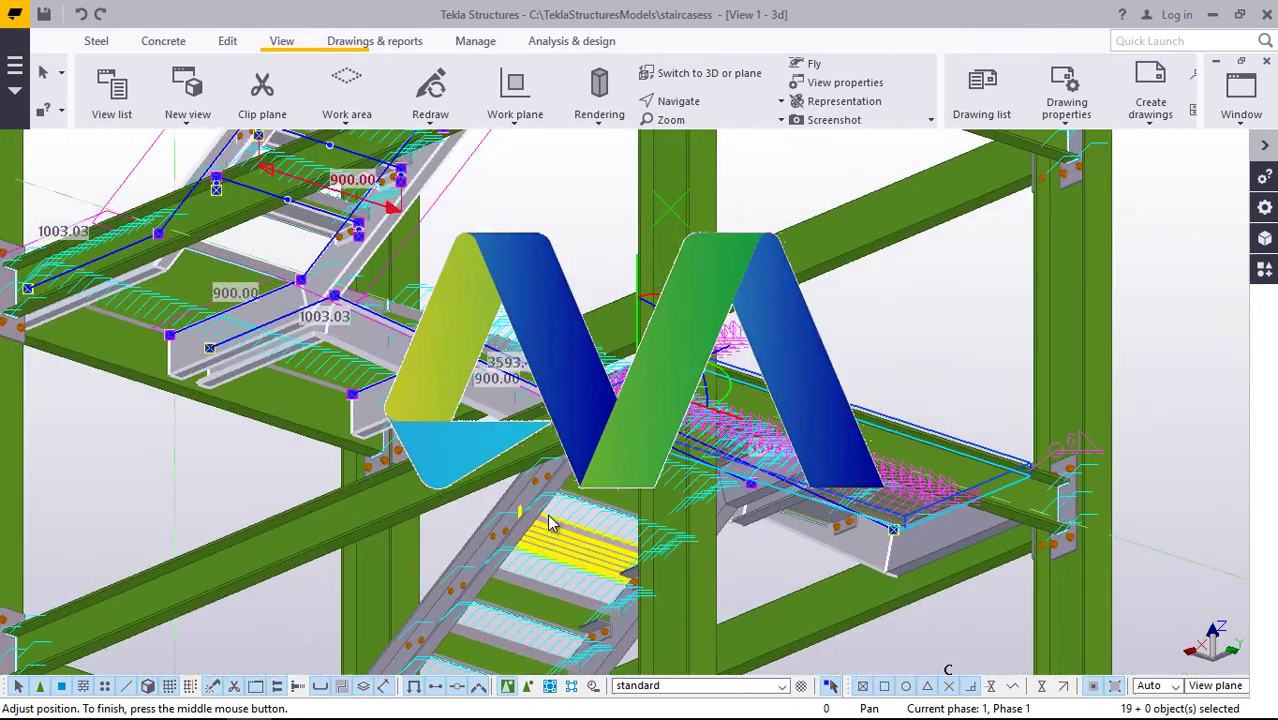
scroll(760, 505, down, 3)
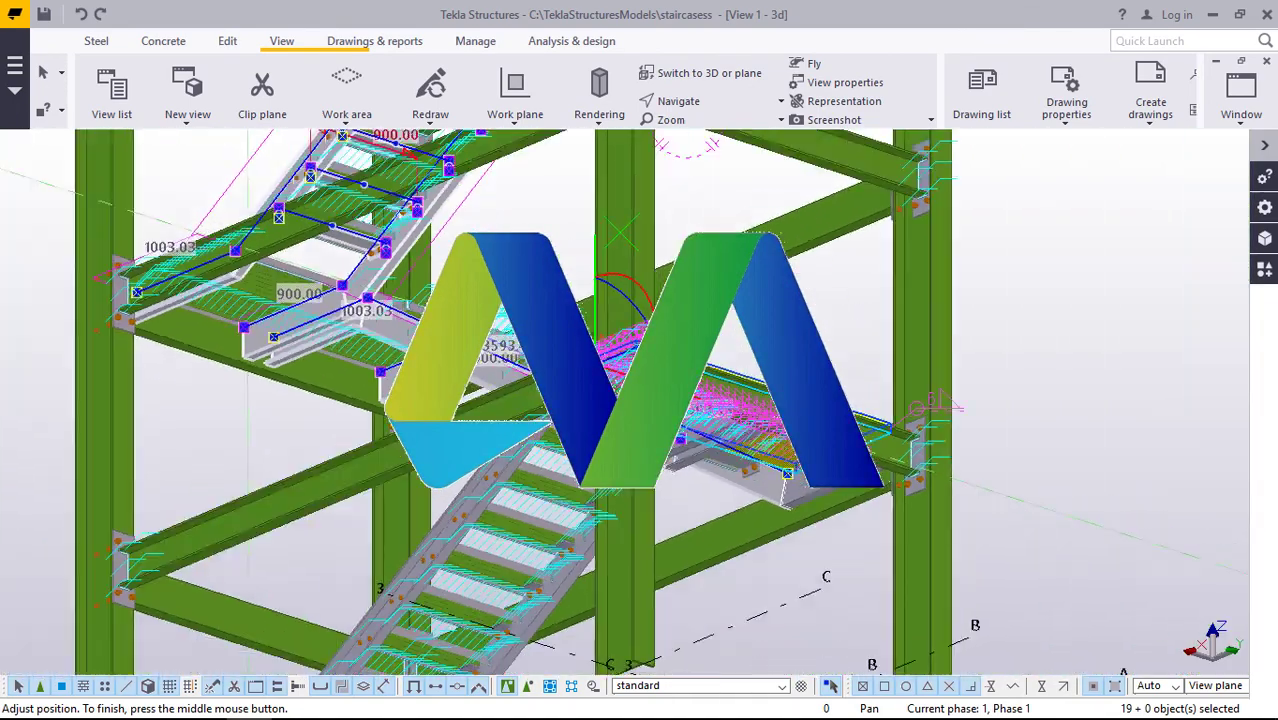
- Add the grating platform of the next landing above the lowest one to the selection
scroll(310, 296, up, 3)
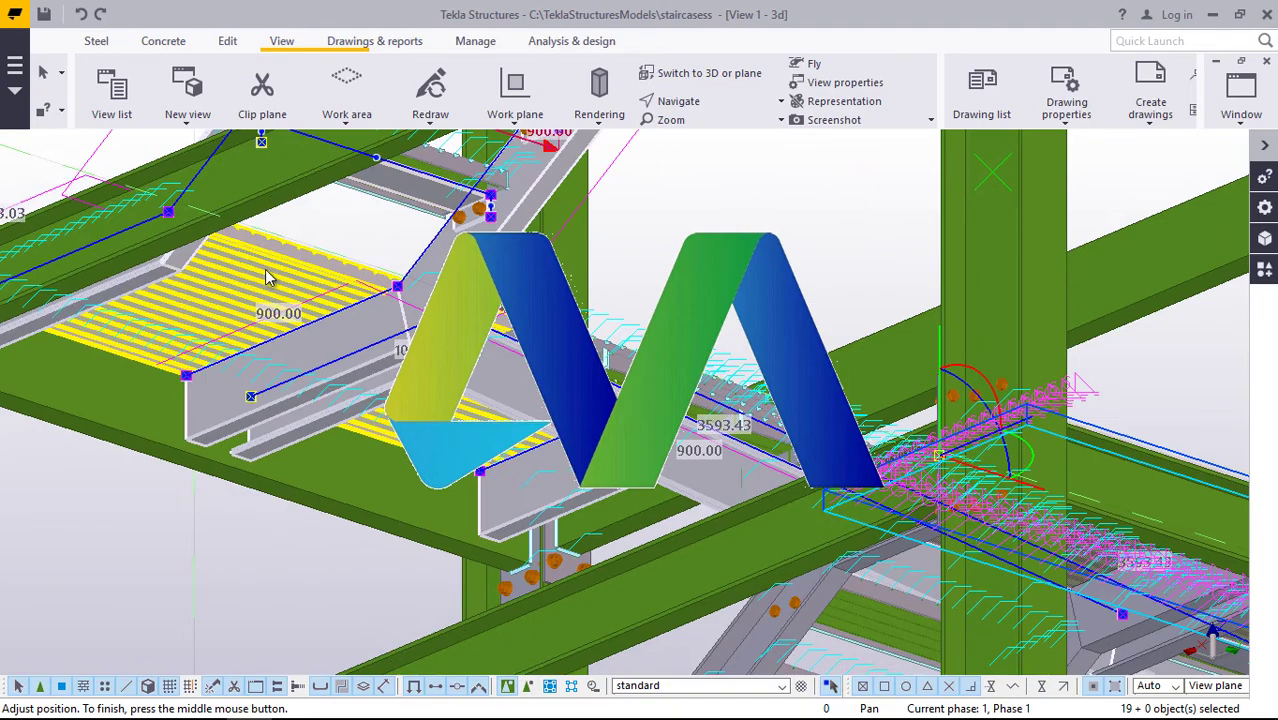
ctrl+click(267, 277)
scroll(420, 440, down, 4)
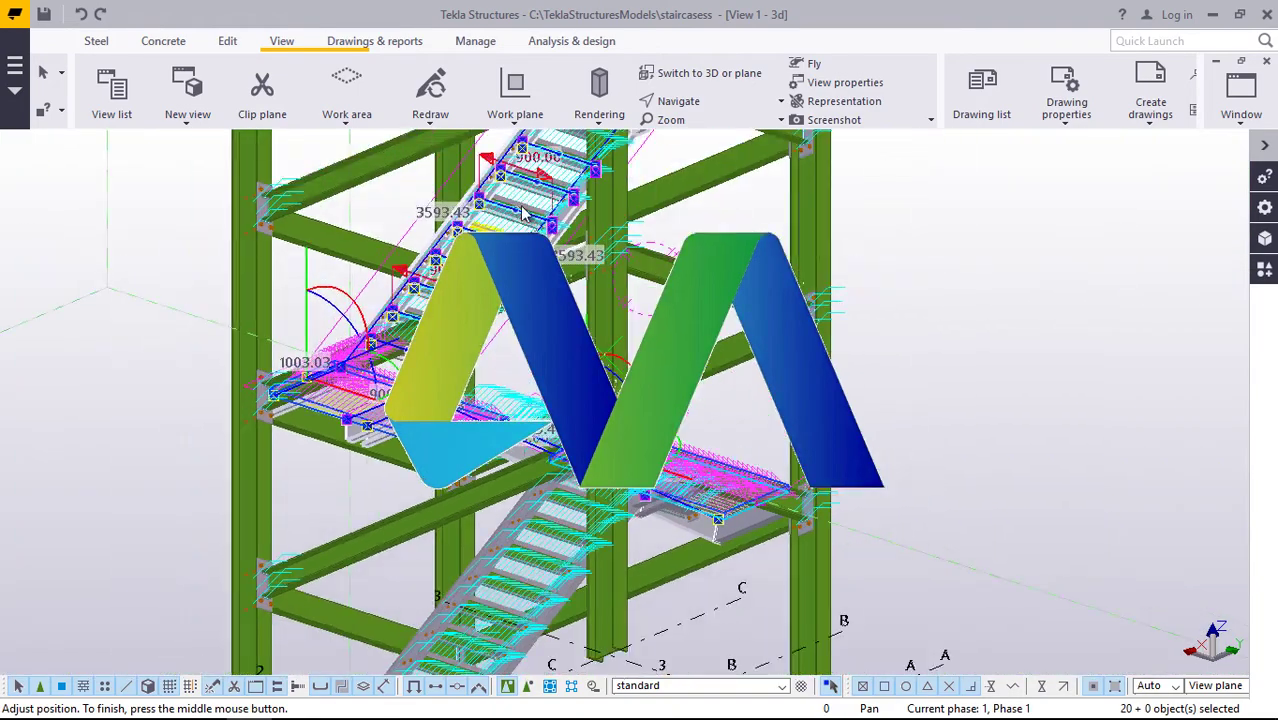
- Add the two uppermost treads of the flight between the two selected landings to the selection
scroll(524, 213, up, 4)
scroll(407, 262, down, 3)
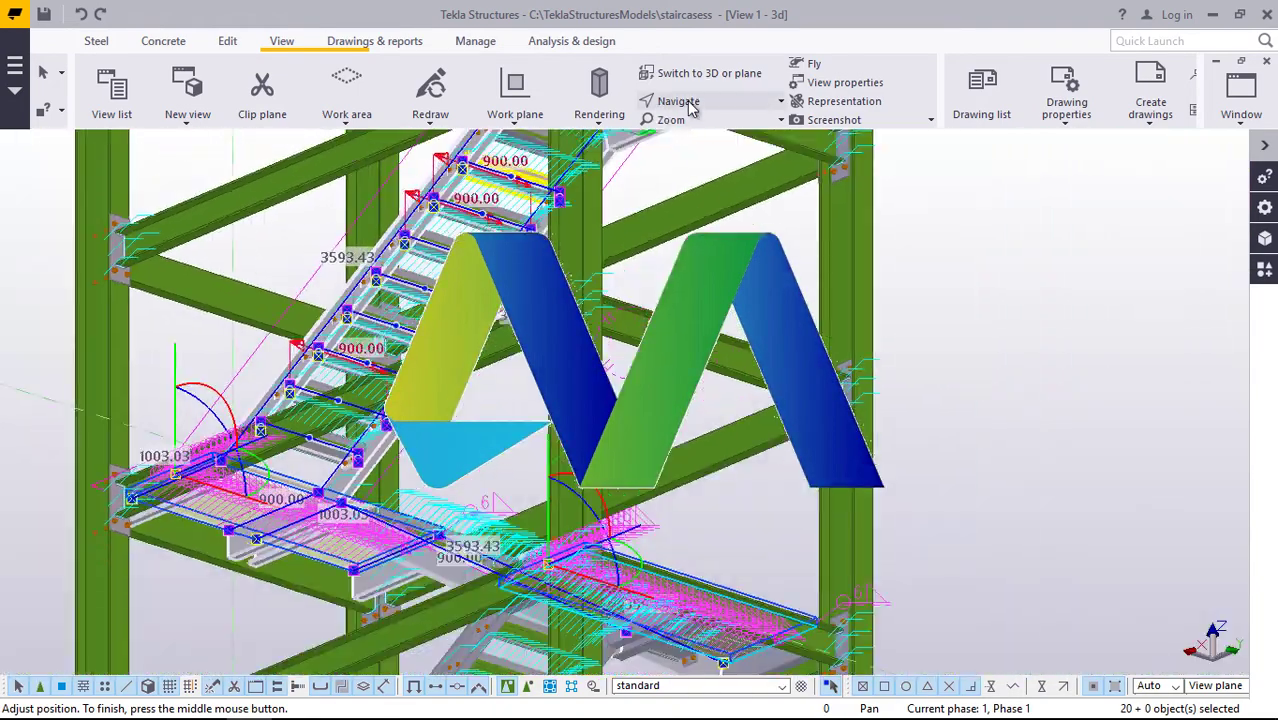
click(680, 101)
click(676, 130)
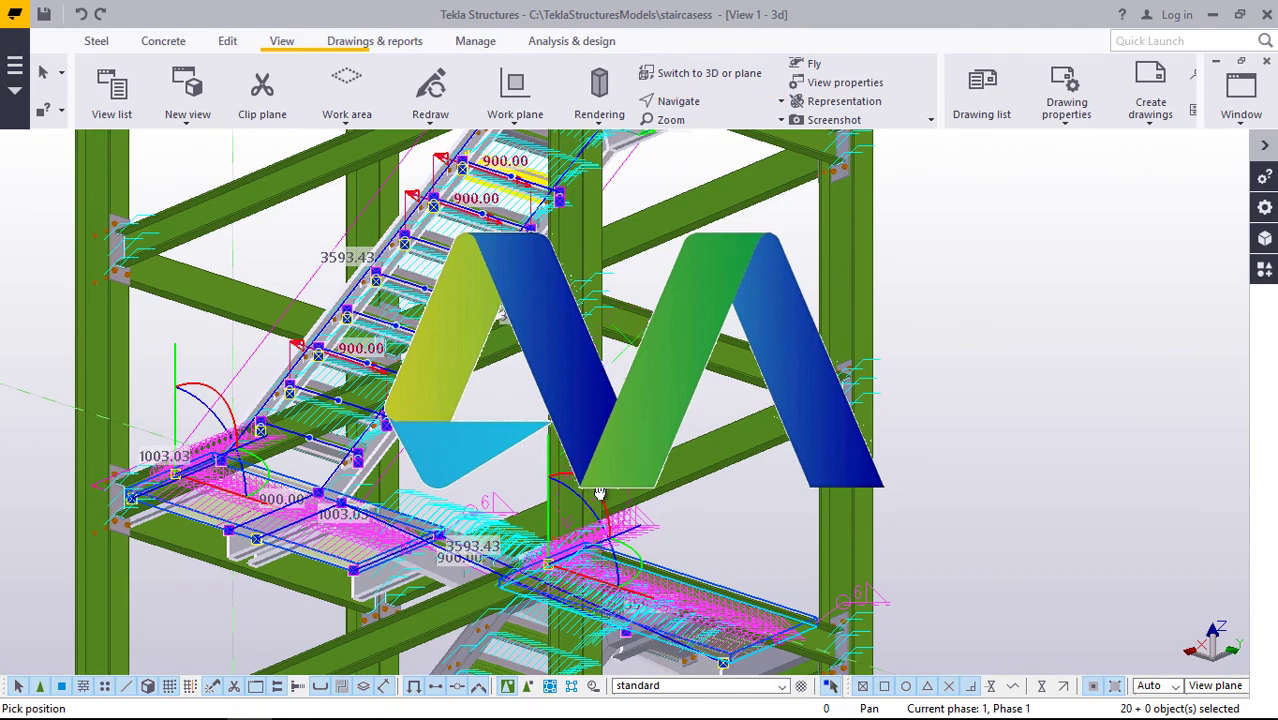
drag(599, 493, 463, 676)
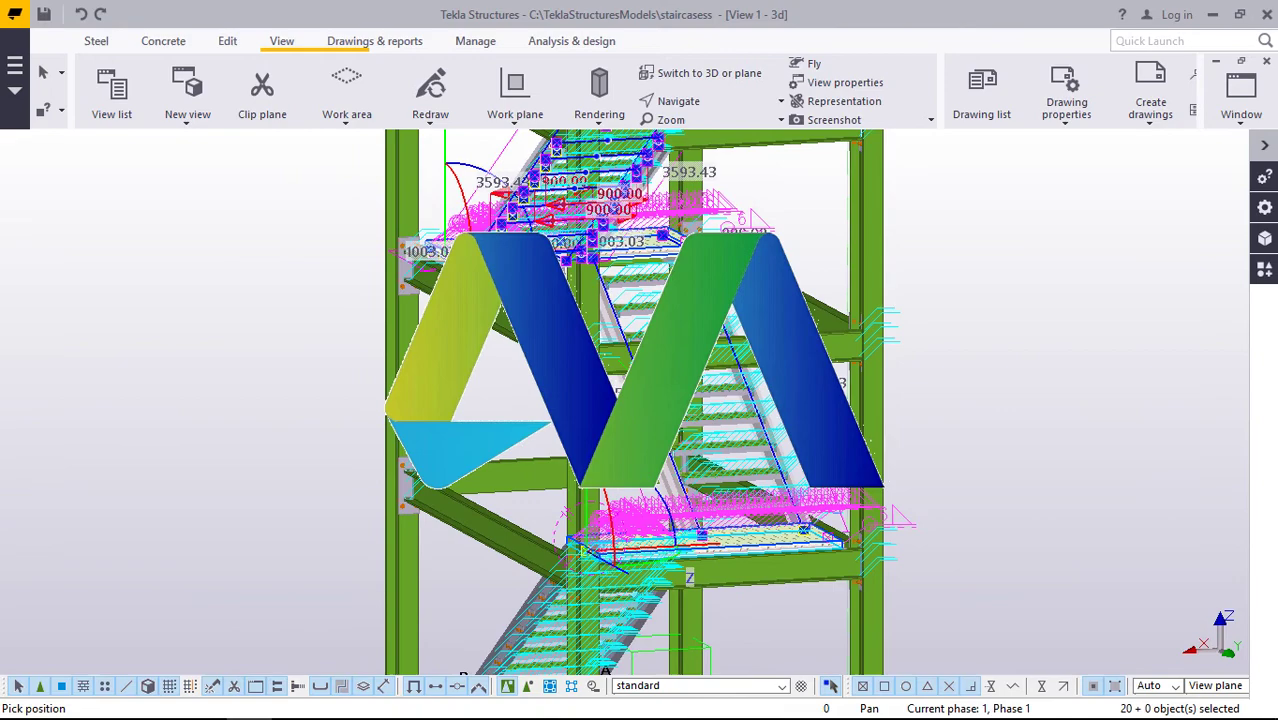
scroll(578, 259, up, 7)
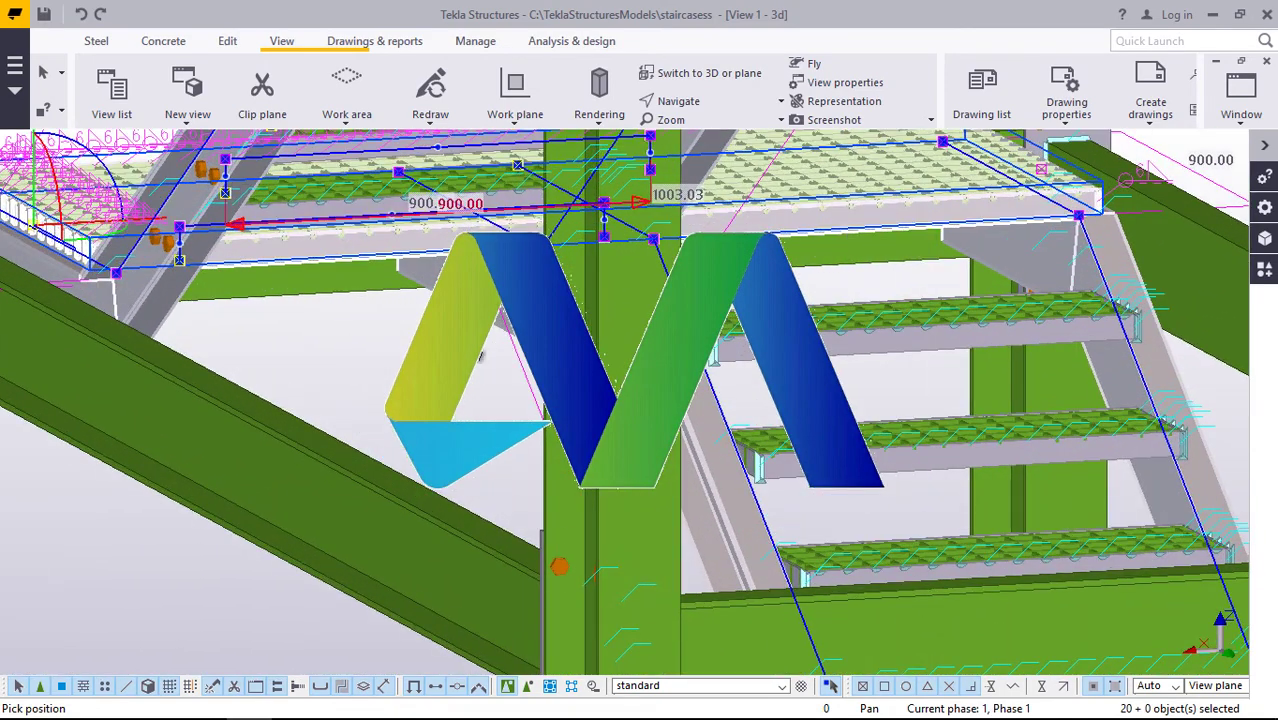
right_click(422, 381)
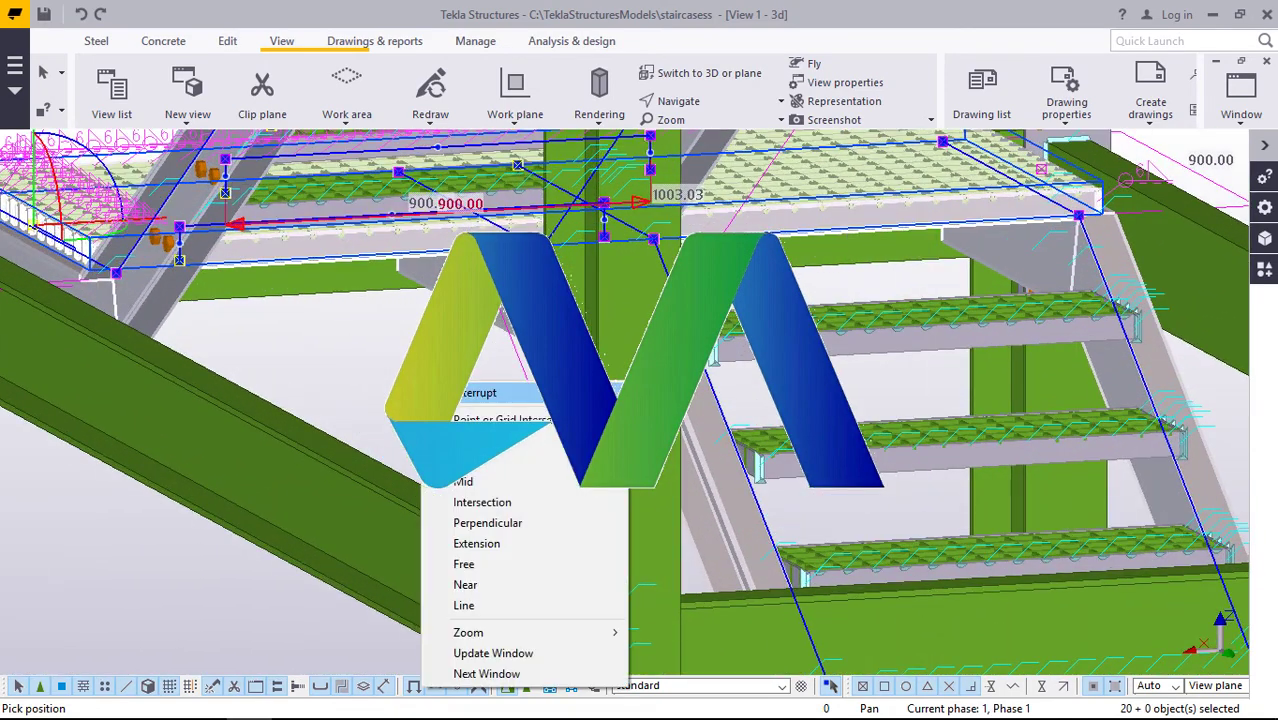
click(468, 395)
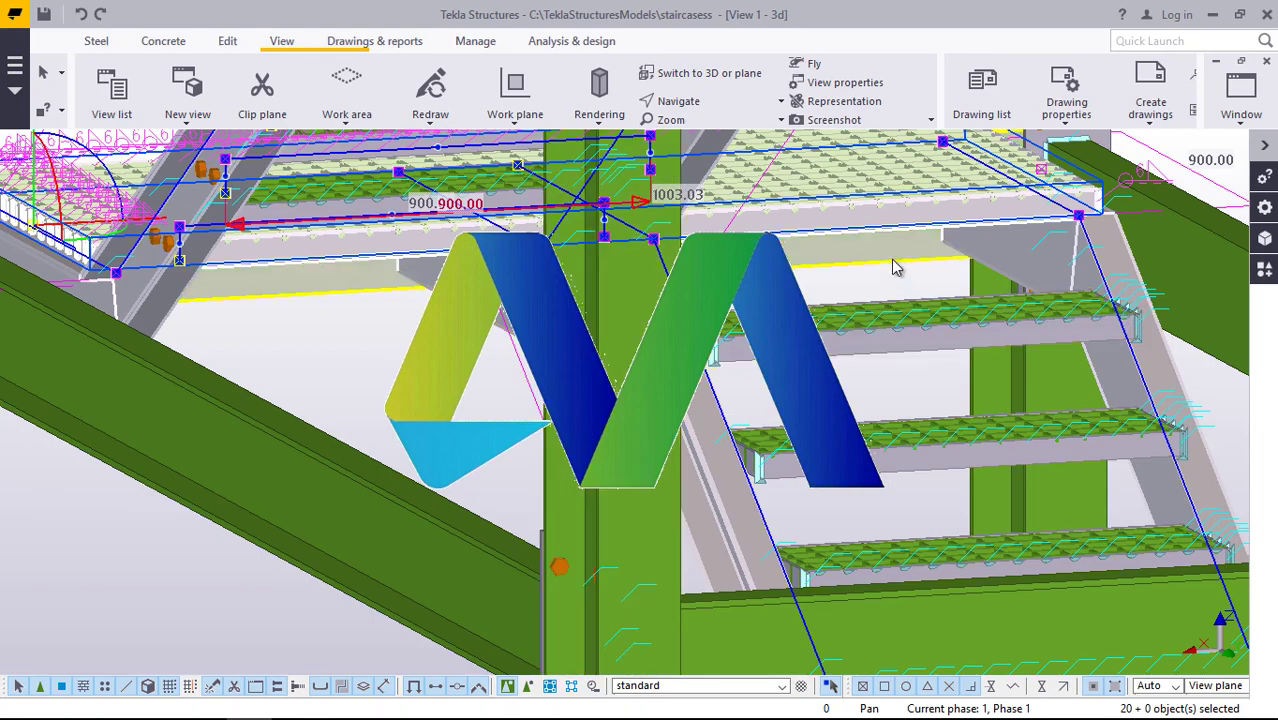
shift+click(925, 333)
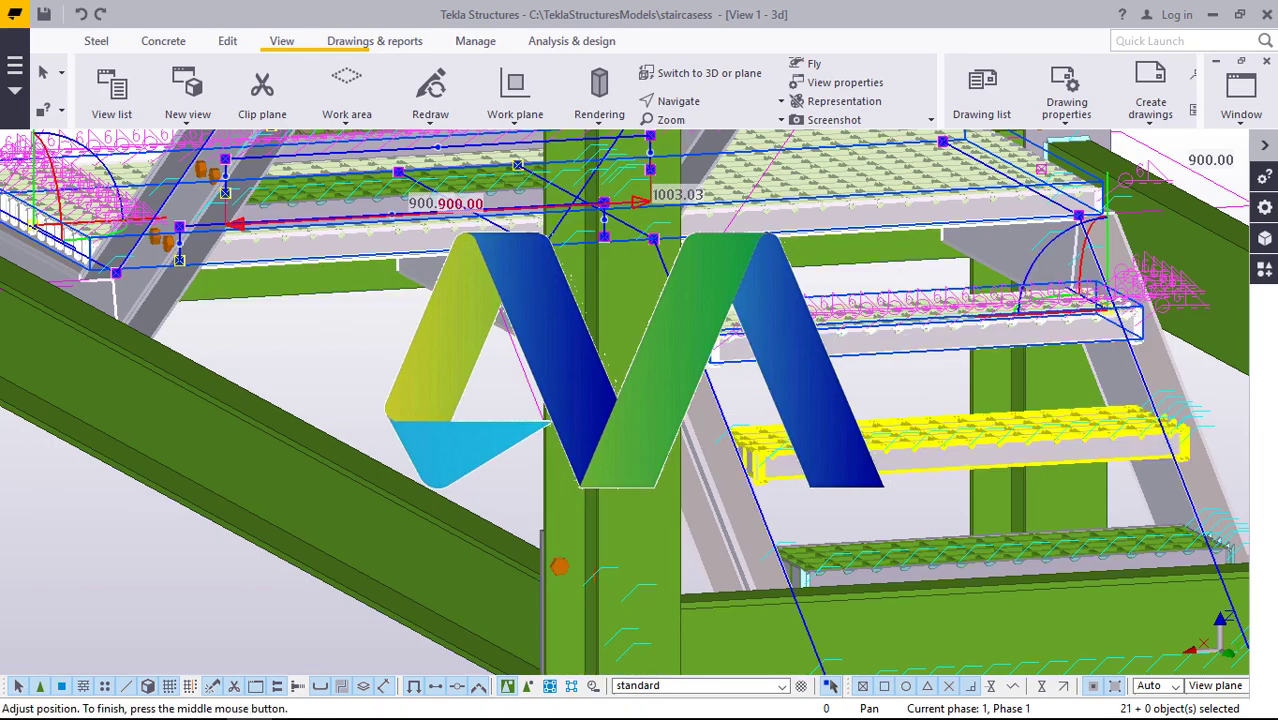
shift+click(826, 452)
- Extend the selection with three further treads around the horizontal beam in the middle of the same flight
scroll(617, 268, down, 8)
scroll(737, 376, up, 6)
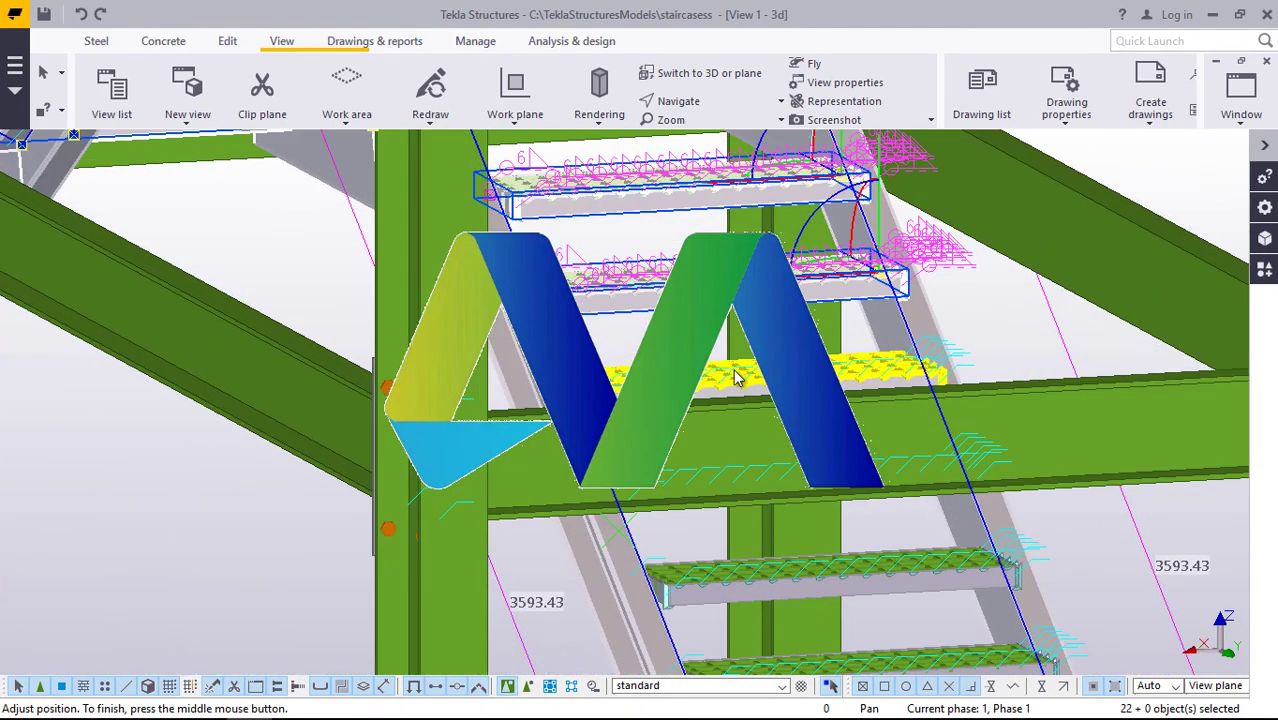
shift+click(736, 375)
shift+click(704, 571)
ctrl+middle_drag(704, 571, 665, 537)
shift+click(679, 545)
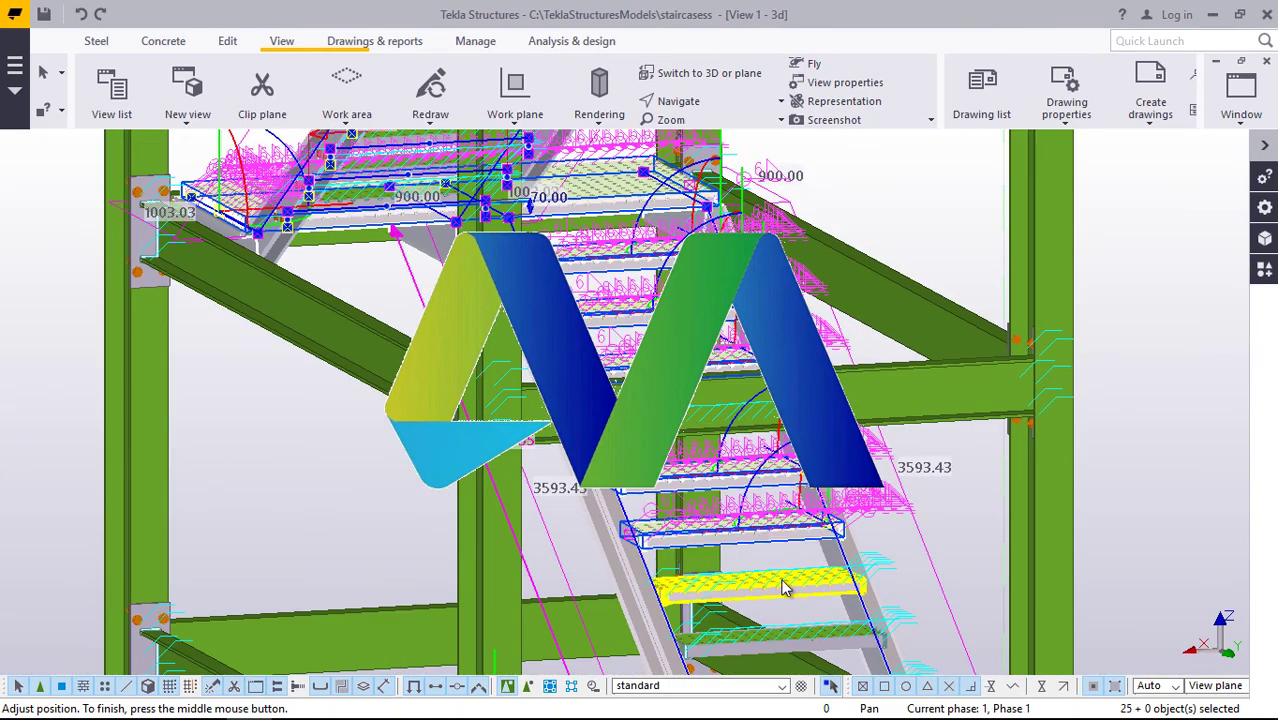
- Add the remaining three treads down to the lower landing of this flight to the selection
shift+click(780, 583)
shift+click(834, 640)
ctrl+middle_drag(834, 640, 750, 632)
scroll(750, 633, up, 5)
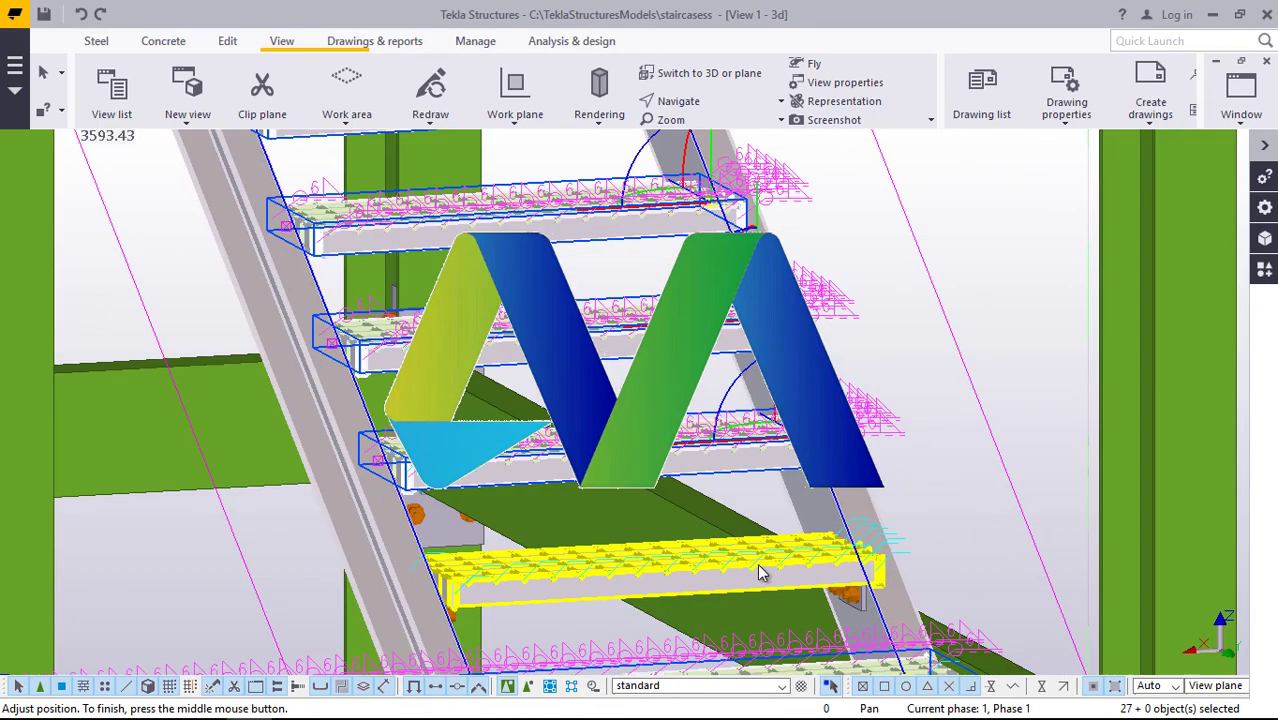
shift+click(764, 562)
ctrl+middle_drag(764, 562, 697, 562)
scroll(700, 568, down, 5)
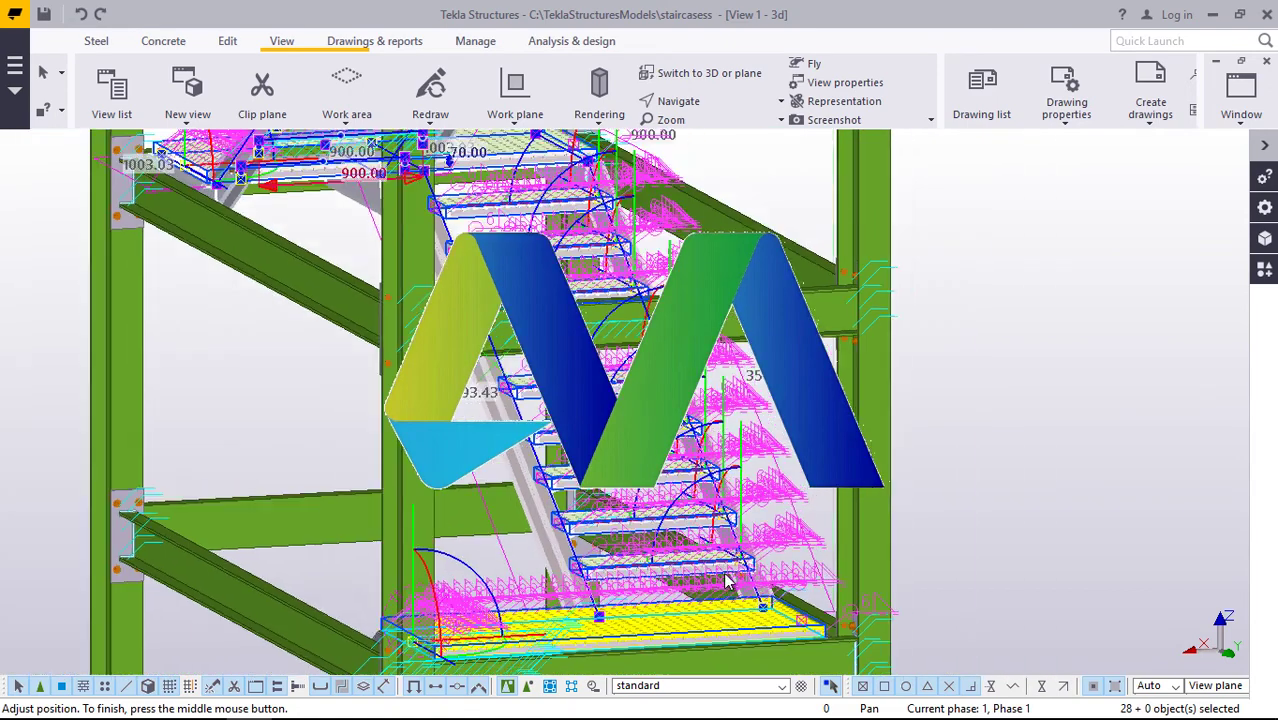
- Add the skipped tread hidden behind the horizontal beam in the middle of the flight to the selection
scroll(727, 580, down, 1)
click(676, 101)
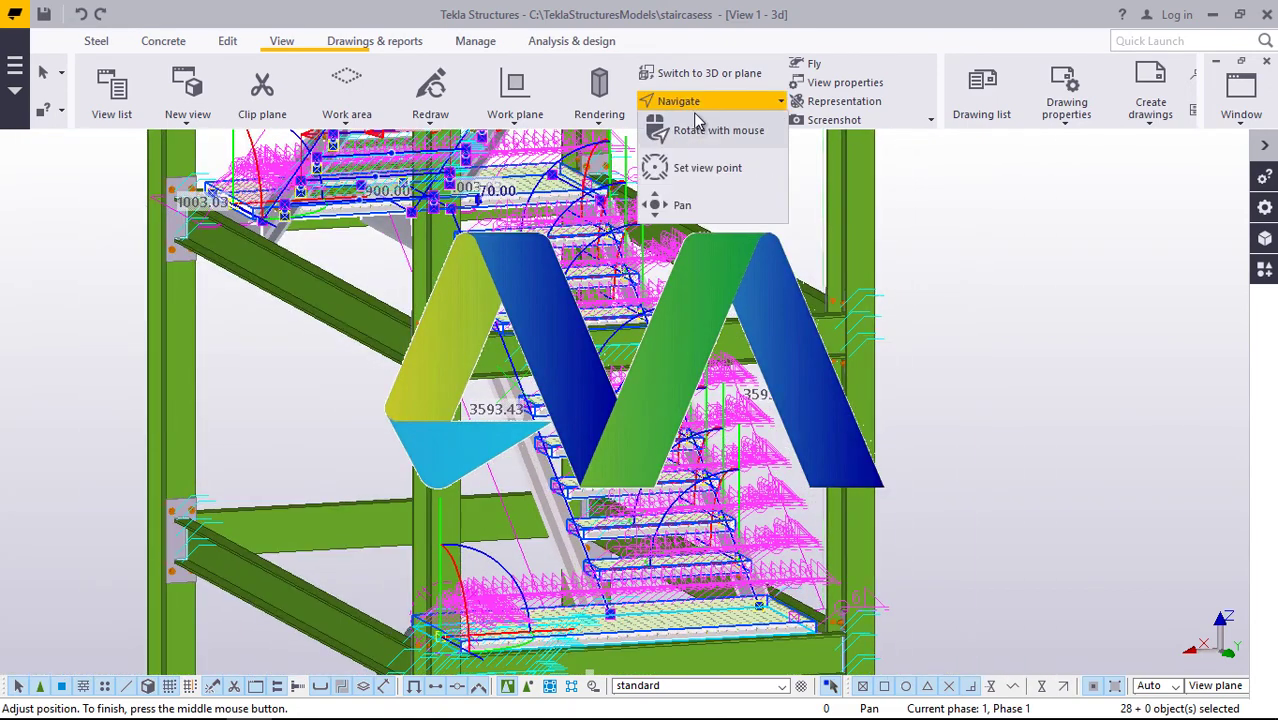
click(703, 165)
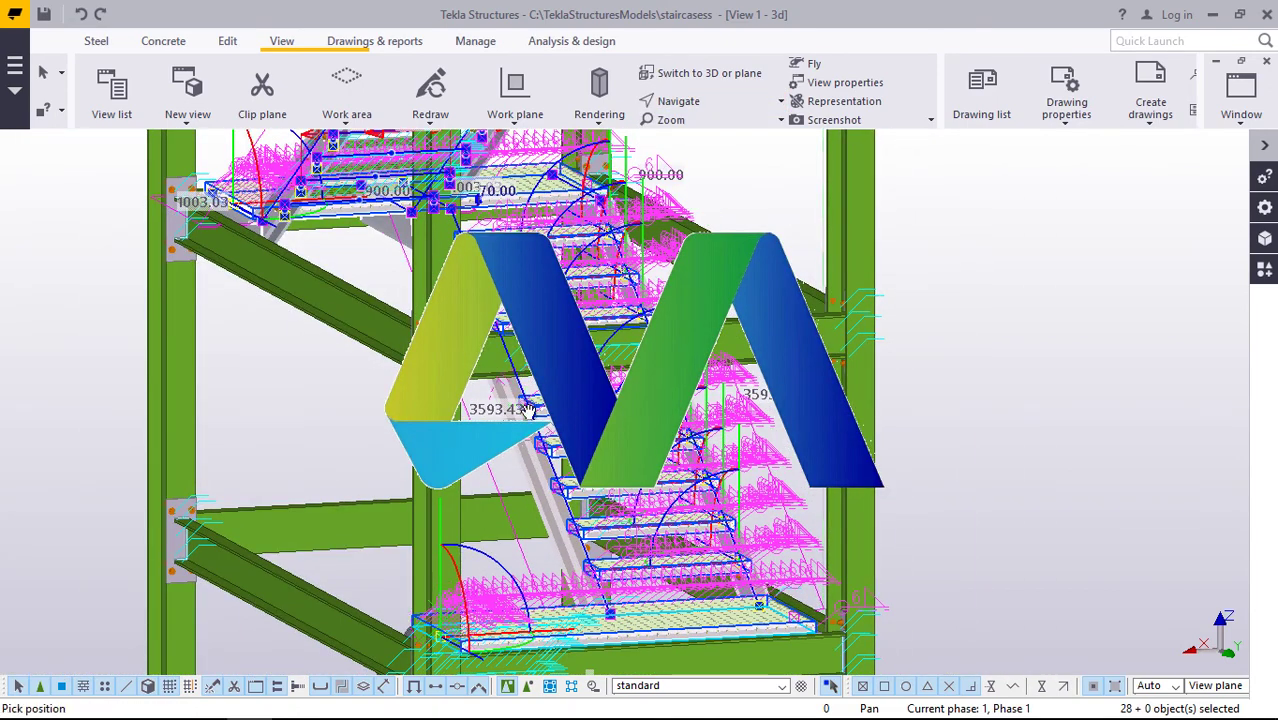
ctrl+middle_drag(528, 412, 528, 460)
right_click(967, 288)
click(1003, 295)
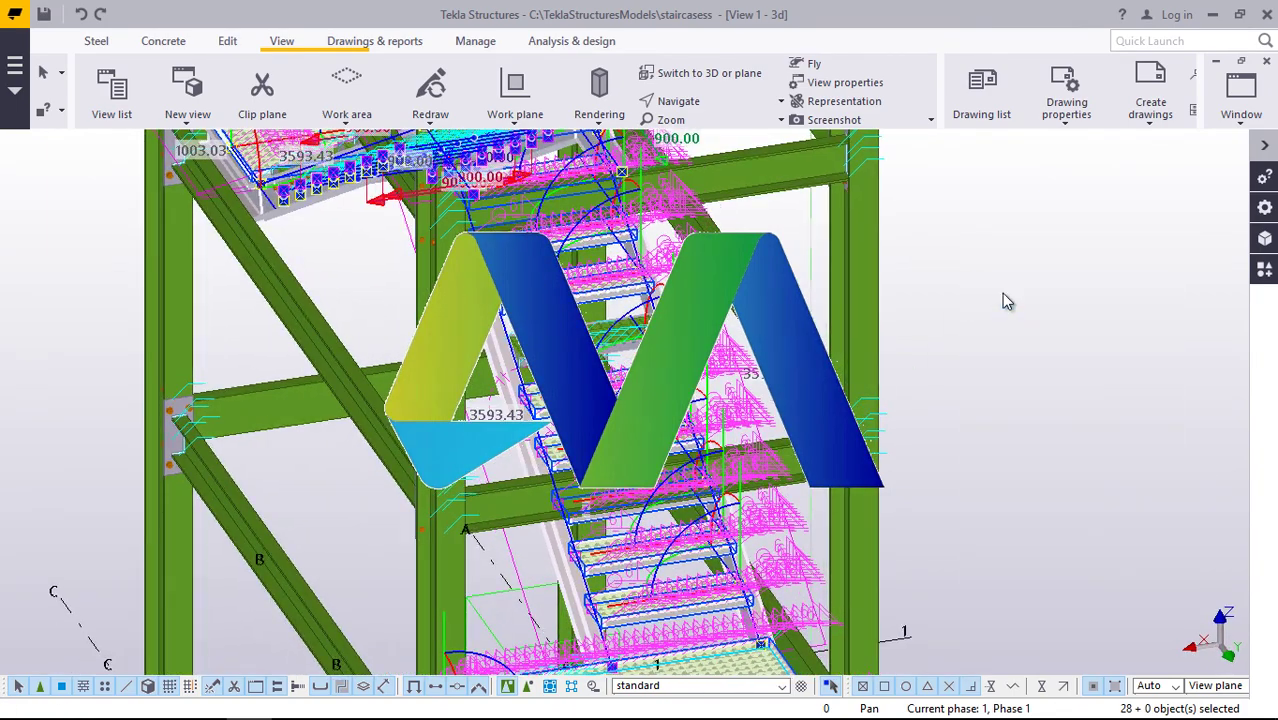
scroll(560, 413, up, 5)
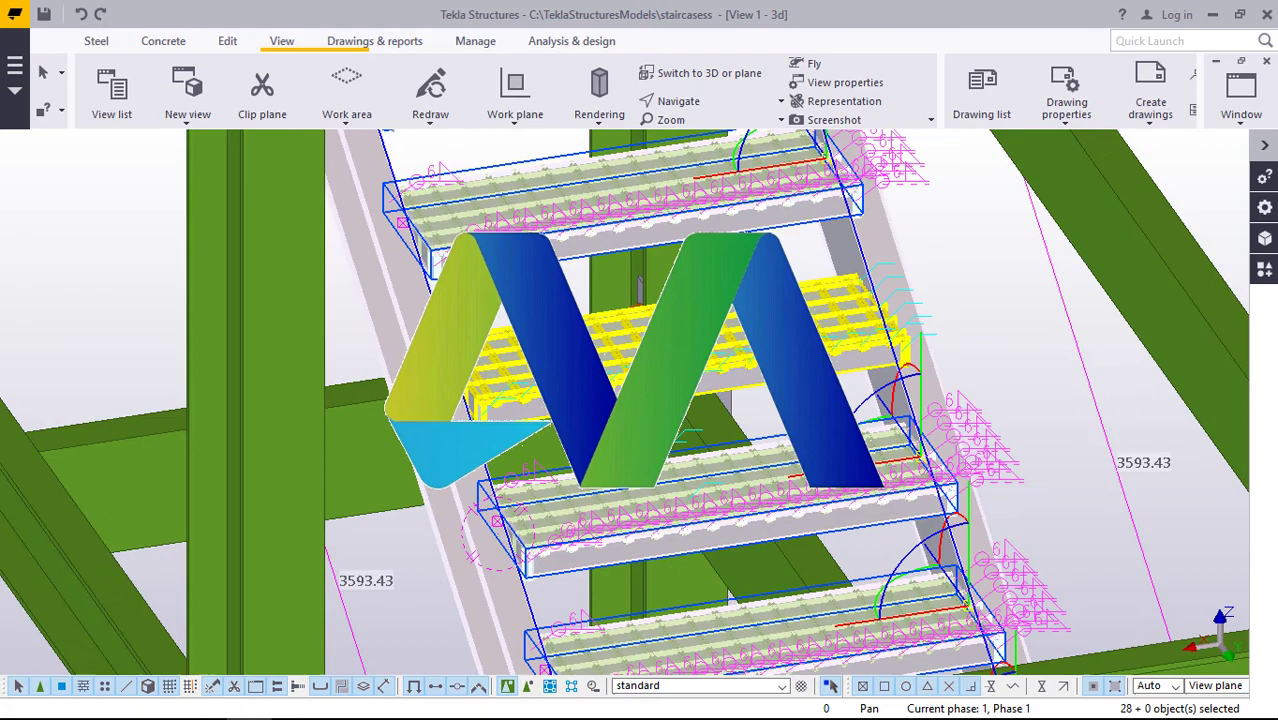
scroll(522, 363, down, 5)
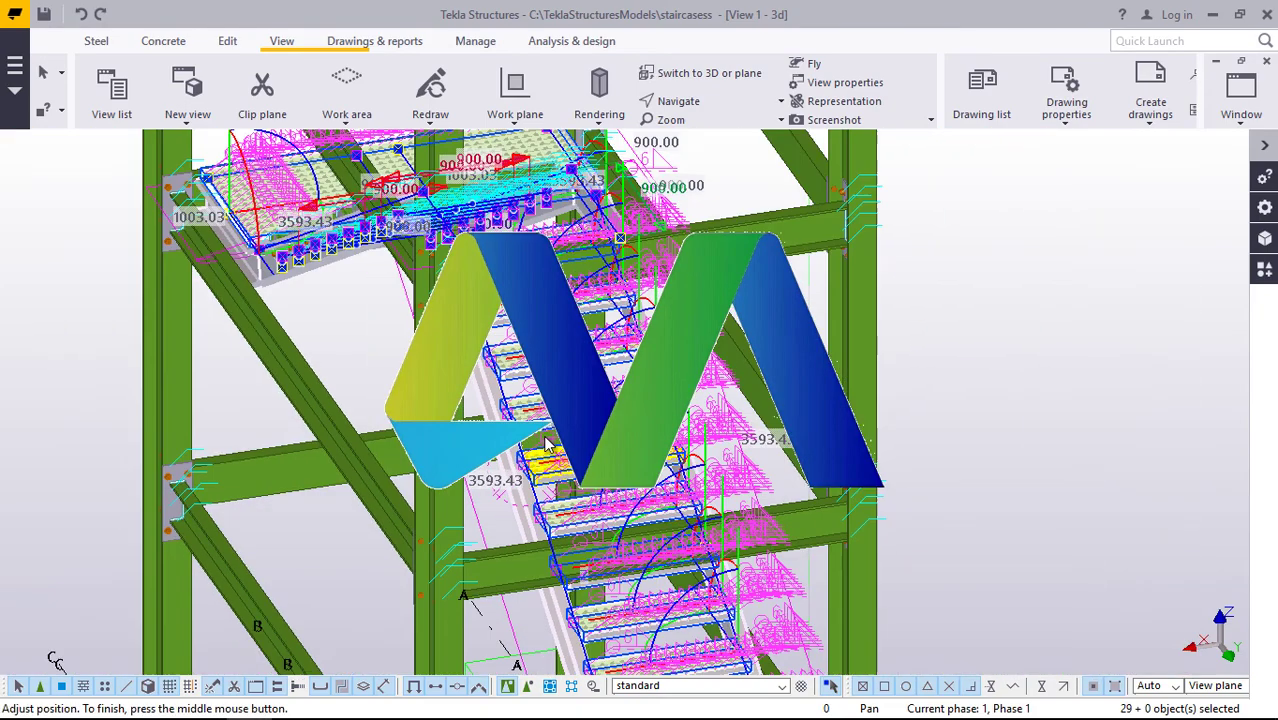
- Examine the upper landing and the adjoining flights for treads still missing from the selection
scroll(515, 200, up, 6)
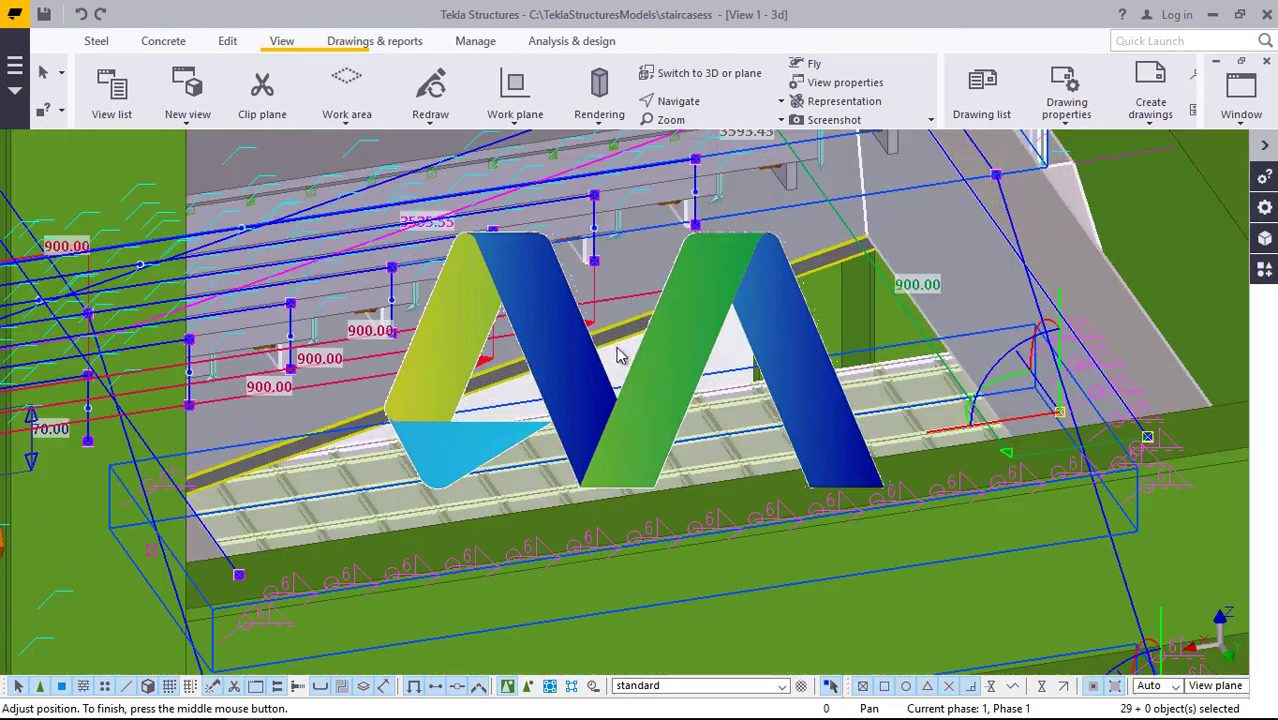
scroll(617, 355, down, 4)
click(690, 102)
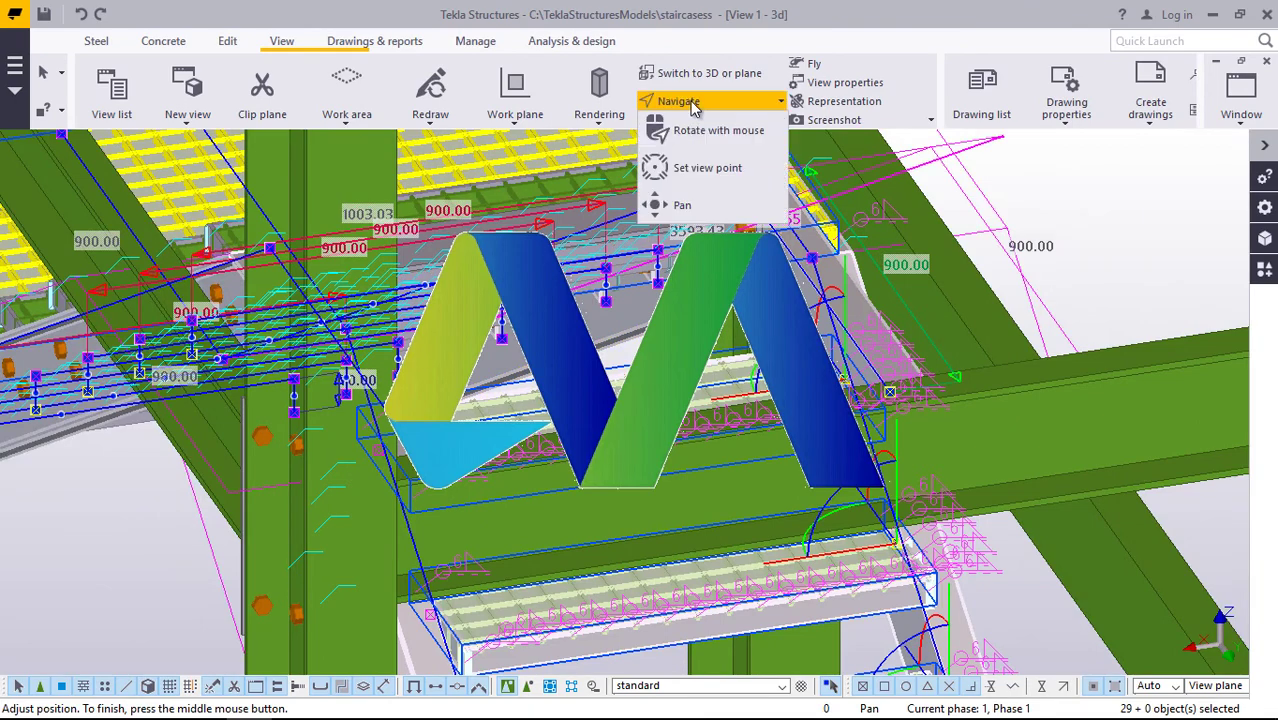
click(716, 136)
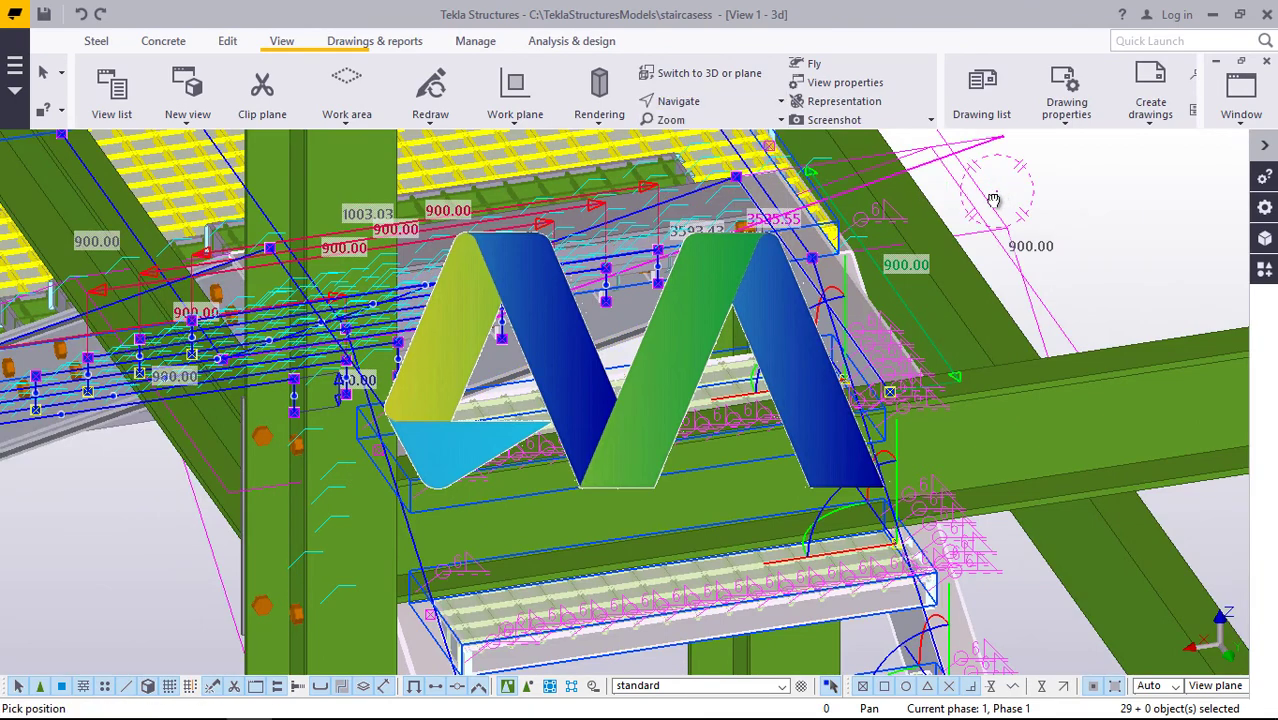
drag(994, 199, 966, 236)
scroll(955, 243, down, 4)
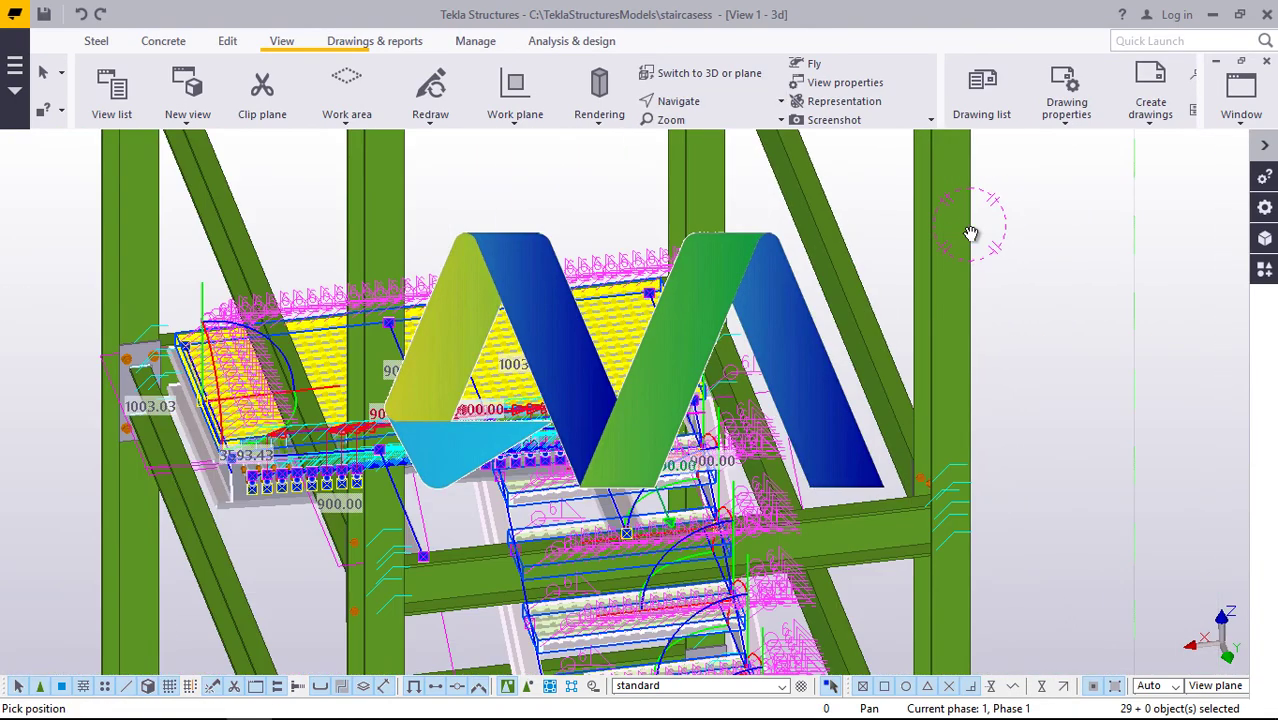
scroll(955, 243, up, 2)
middle_drag(707, 190, 690, 340)
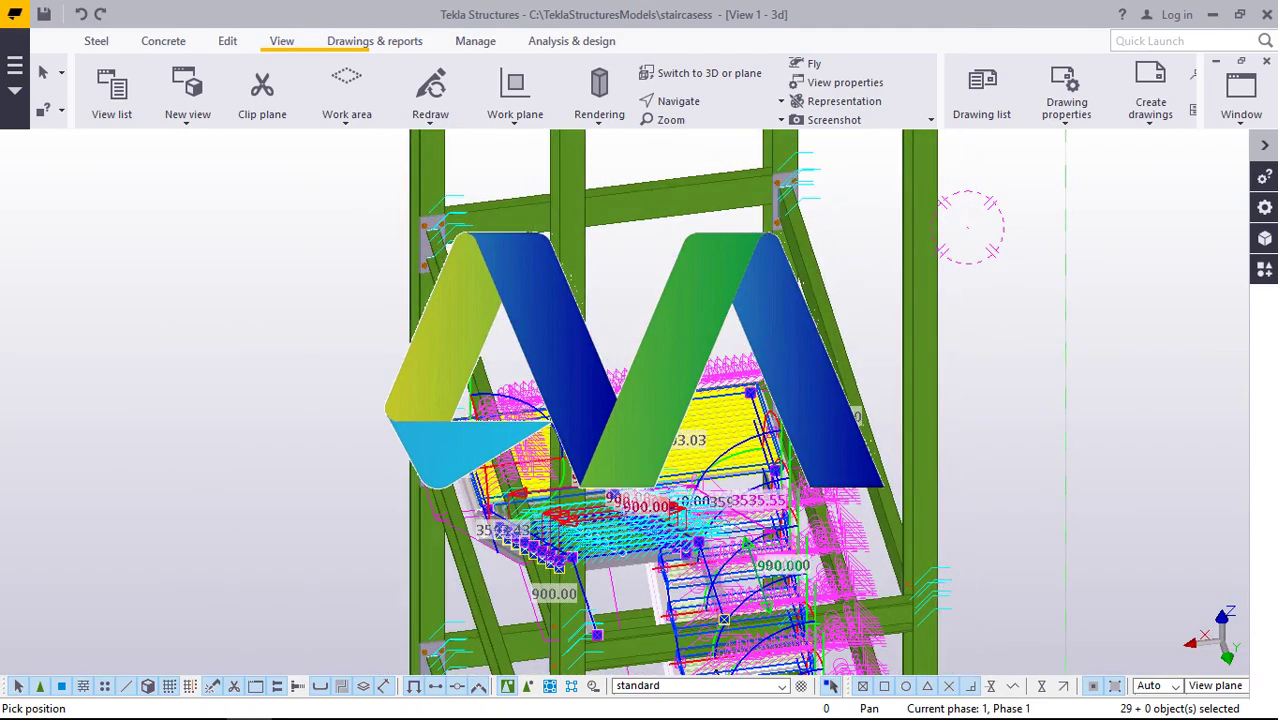
scroll(686, 543, up, 6)
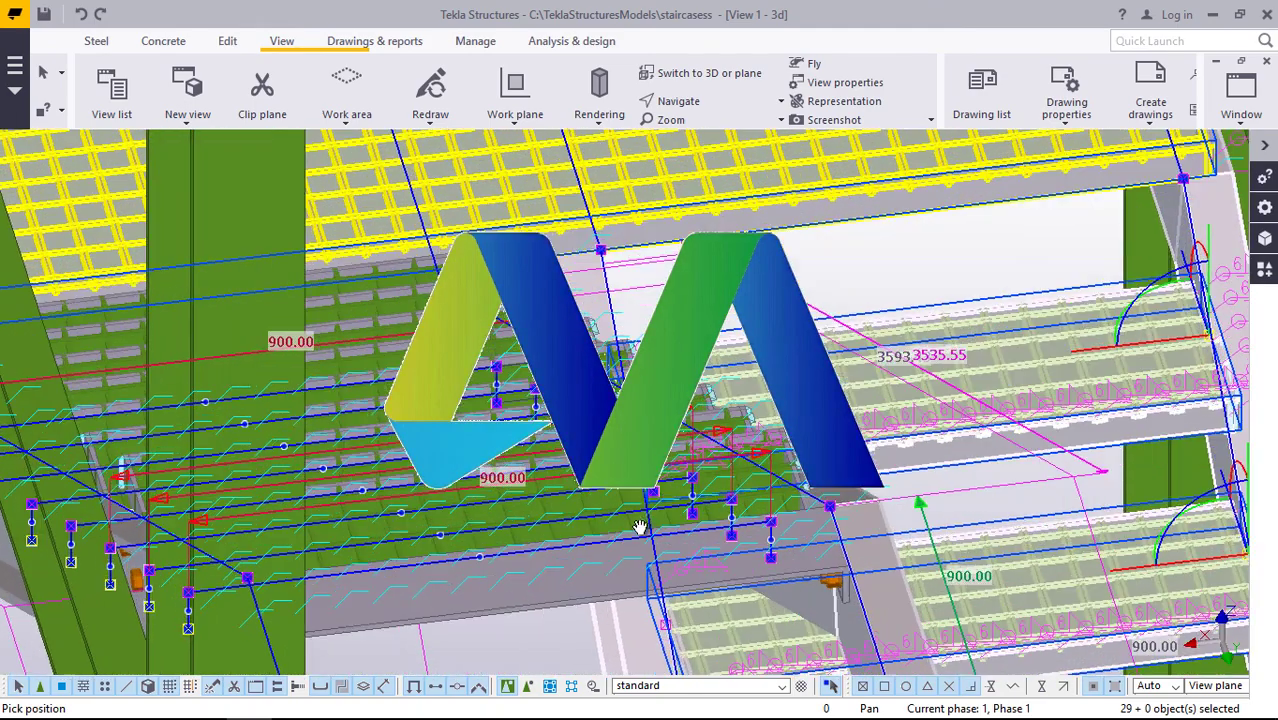
scroll(706, 662, down, 5)
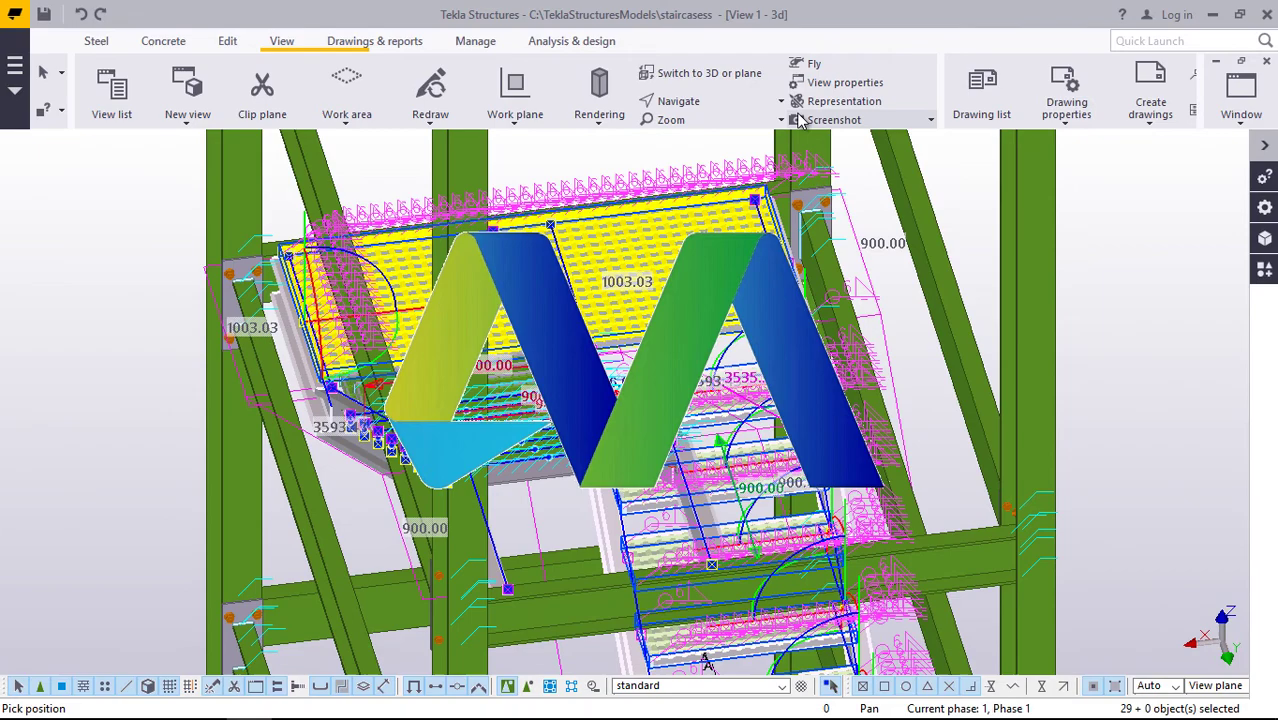
- Add the two lowest treads of the flight rising from the upper landing to the selection
click(700, 103)
click(690, 134)
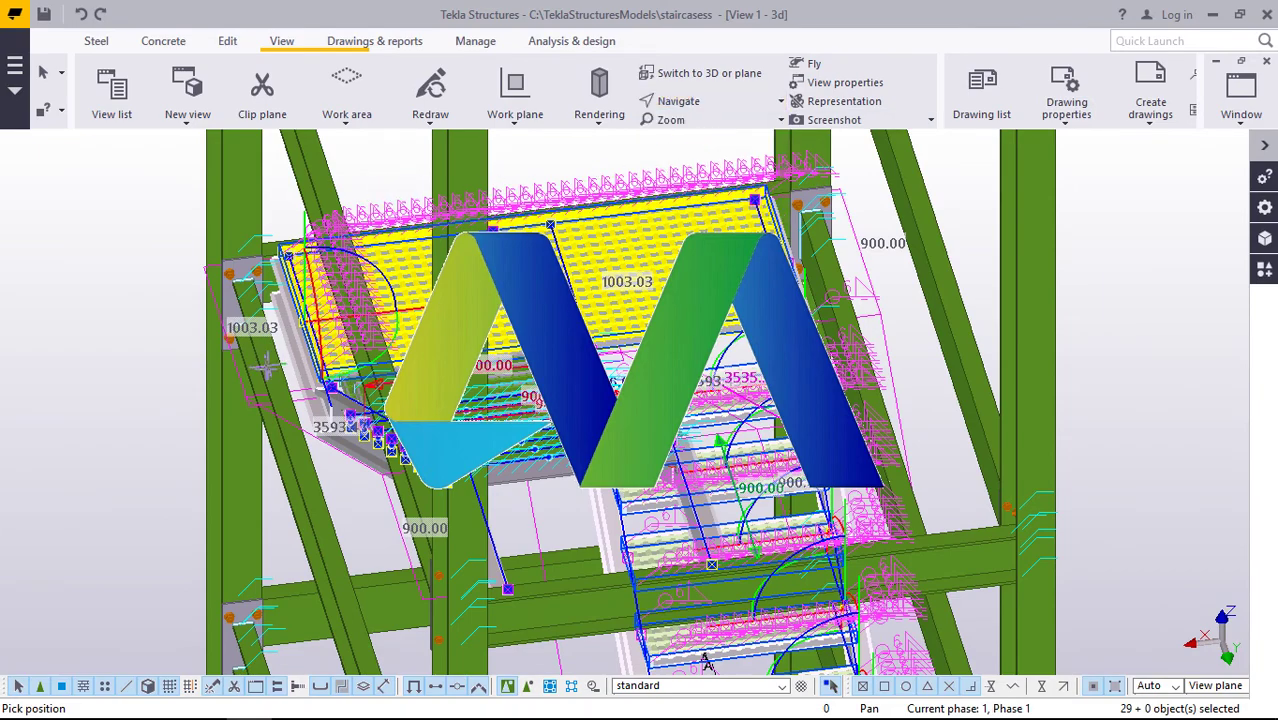
drag(330, 380, 605, 325)
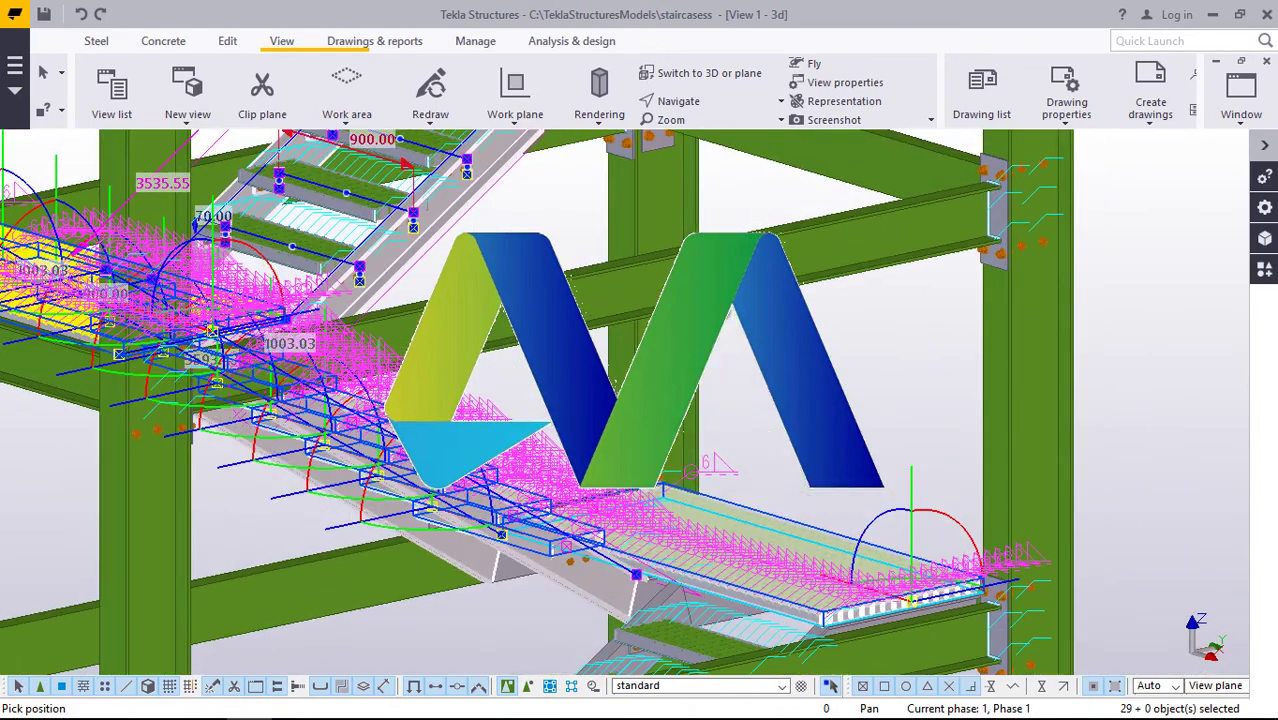
drag(728, 316, 738, 302)
scroll(334, 206, up, 4)
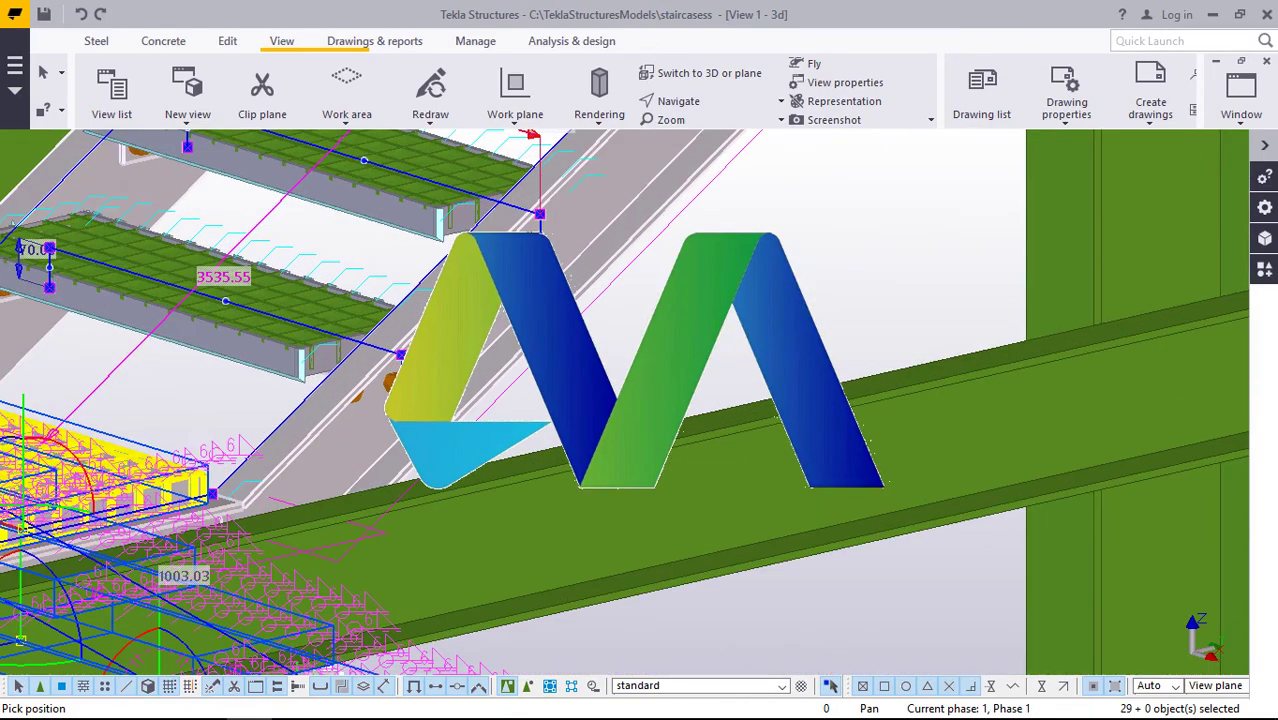
right_click(771, 266)
click(826, 278)
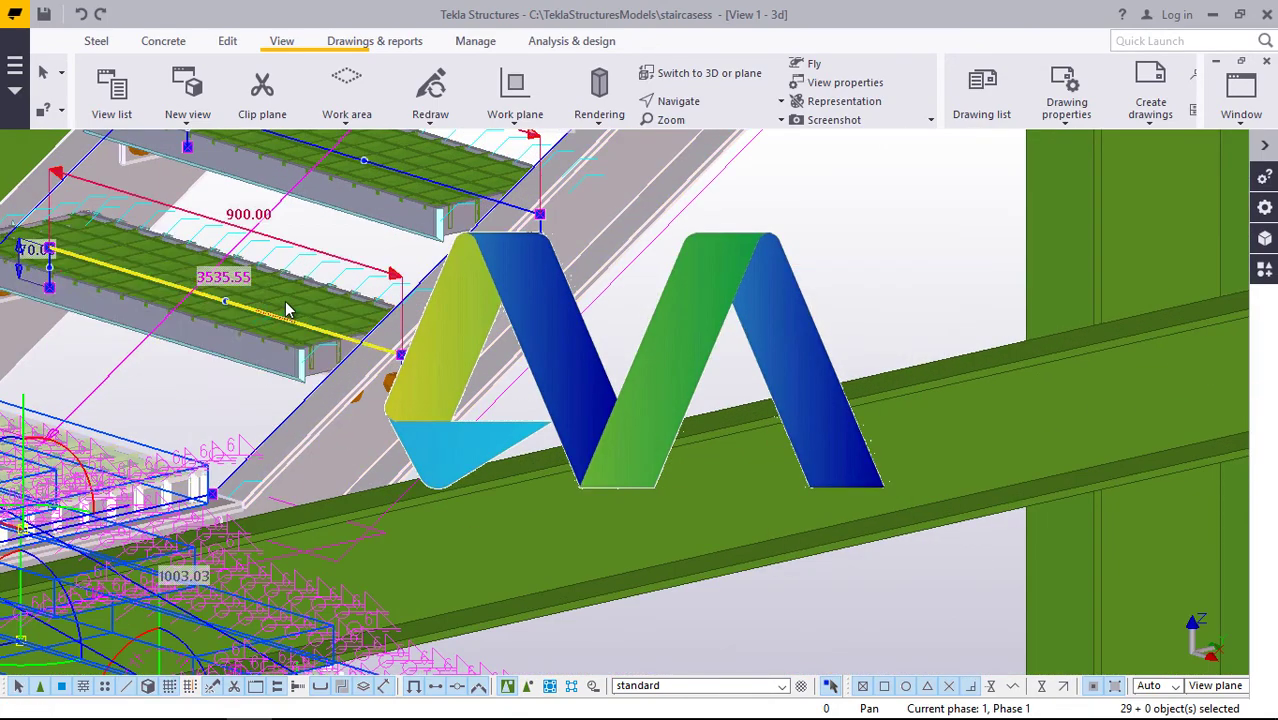
click(405, 262)
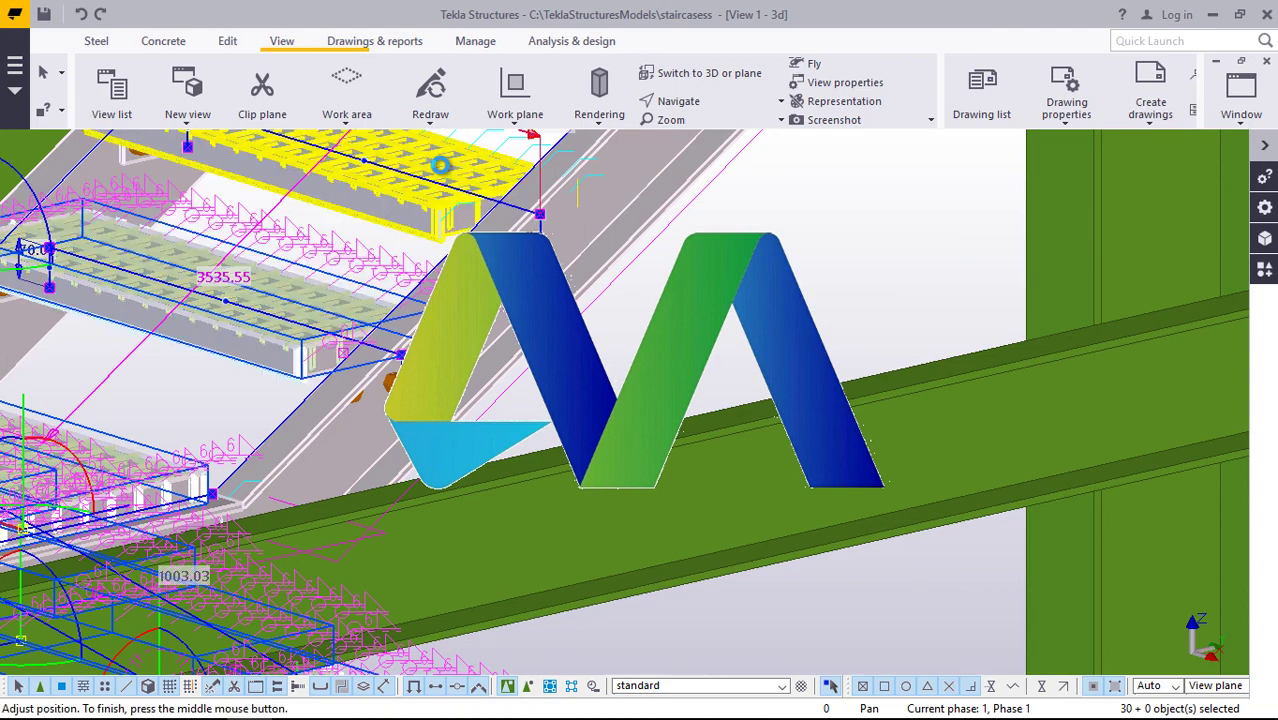
click(410, 272)
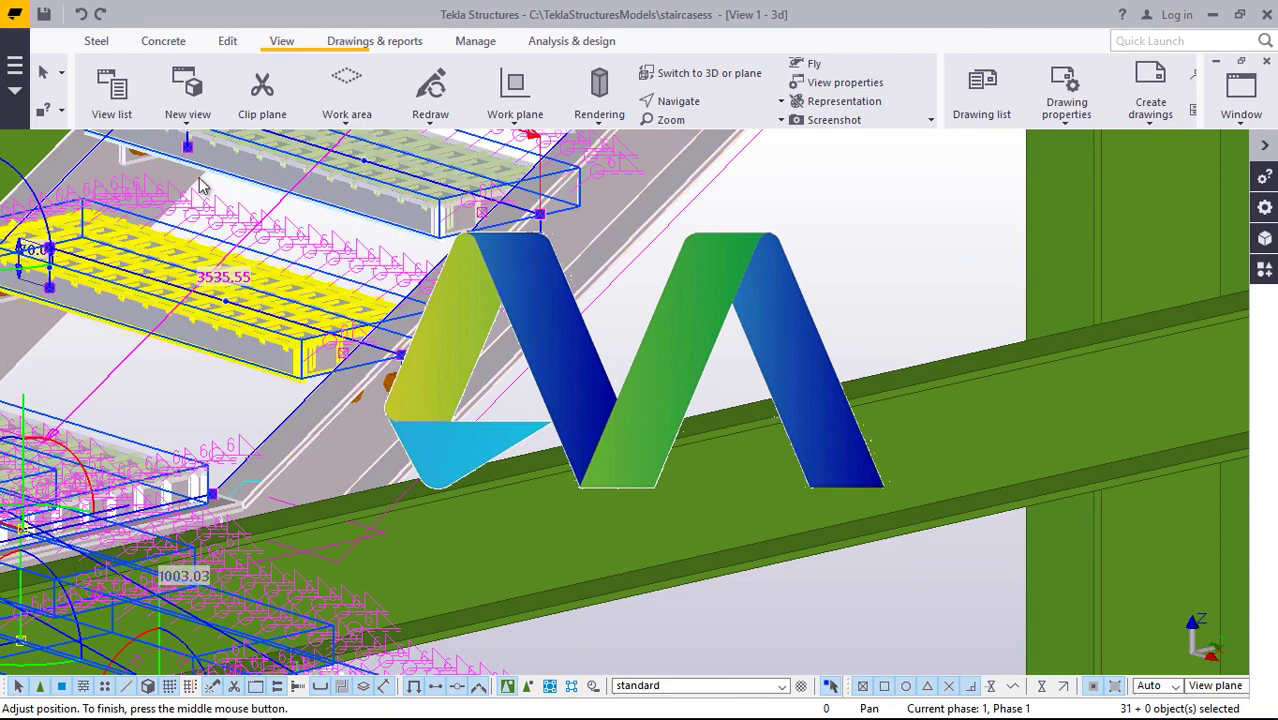
- Extend the selection with the next three treads up the same upper flight
scroll(251, 423, down, 3)
scroll(271, 440, down, 2)
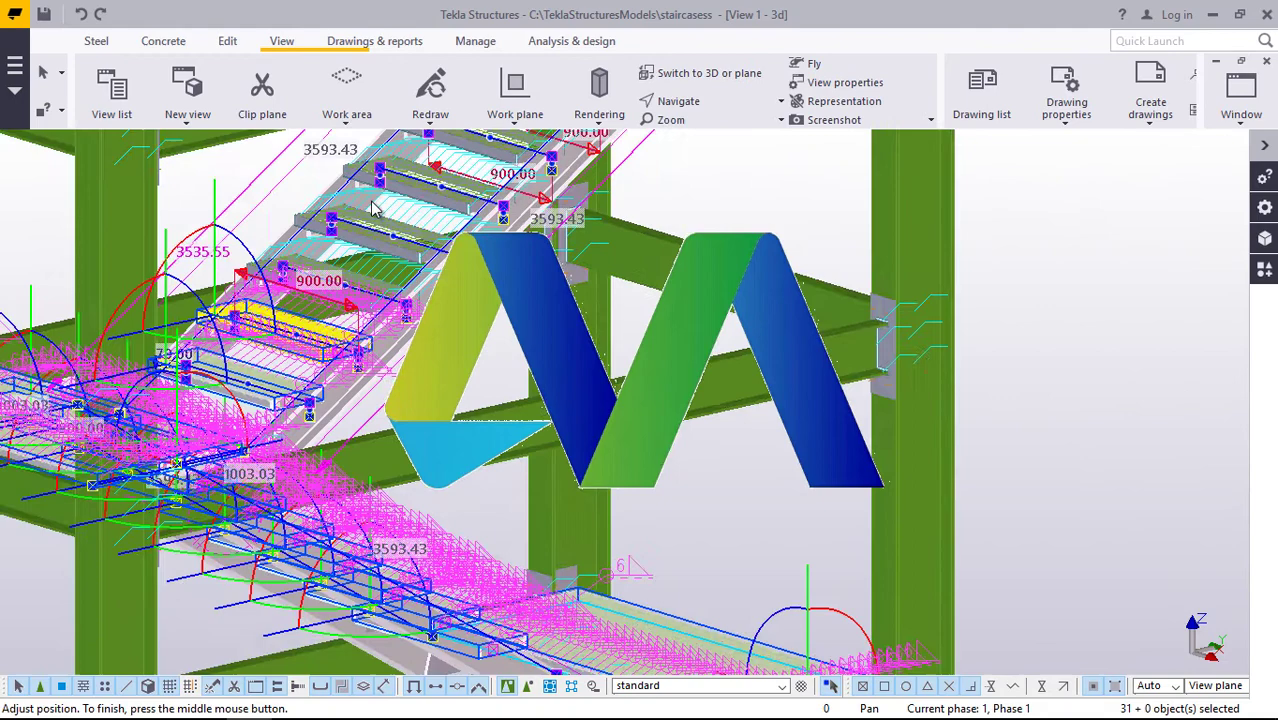
scroll(374, 203, up, 3)
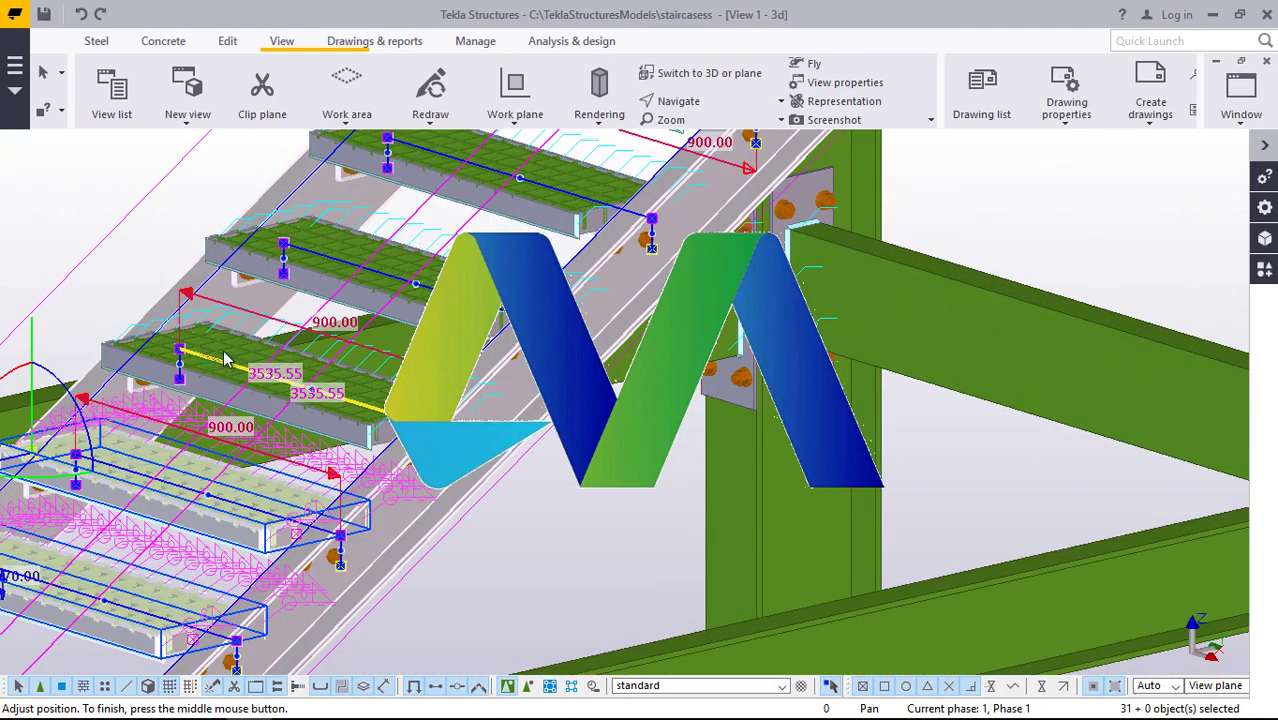
click(313, 290)
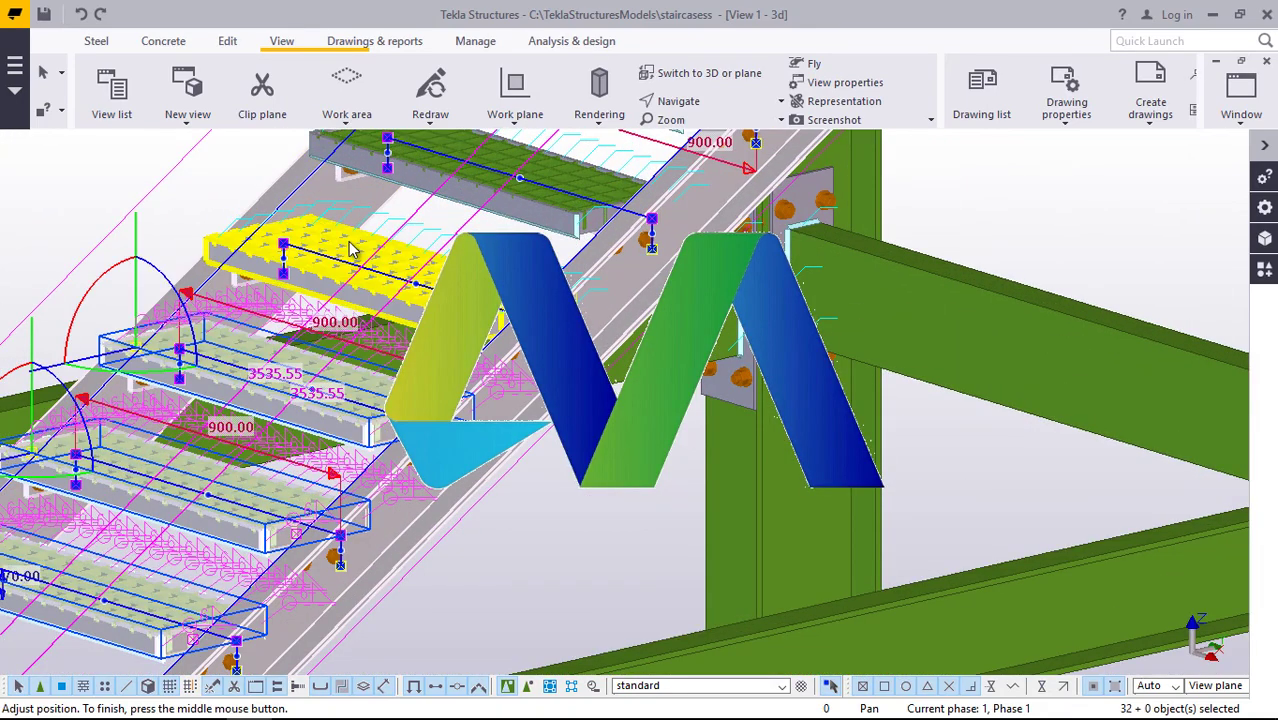
click(421, 207)
ctrl+click(493, 203)
scroll(298, 450, down, 3)
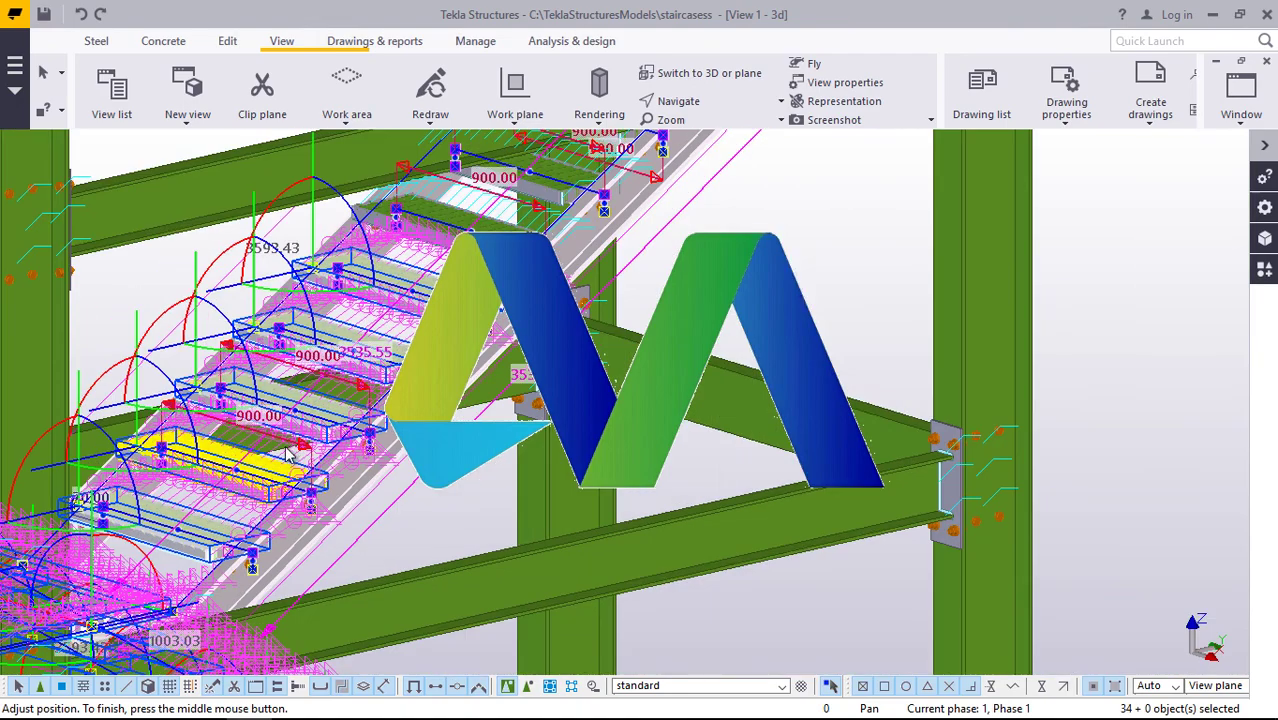
- Add the next two treads higher up the upper flight to the selection
scroll(480, 218, up, 1)
key(ctrl+Right)
key(ctrl+Right)
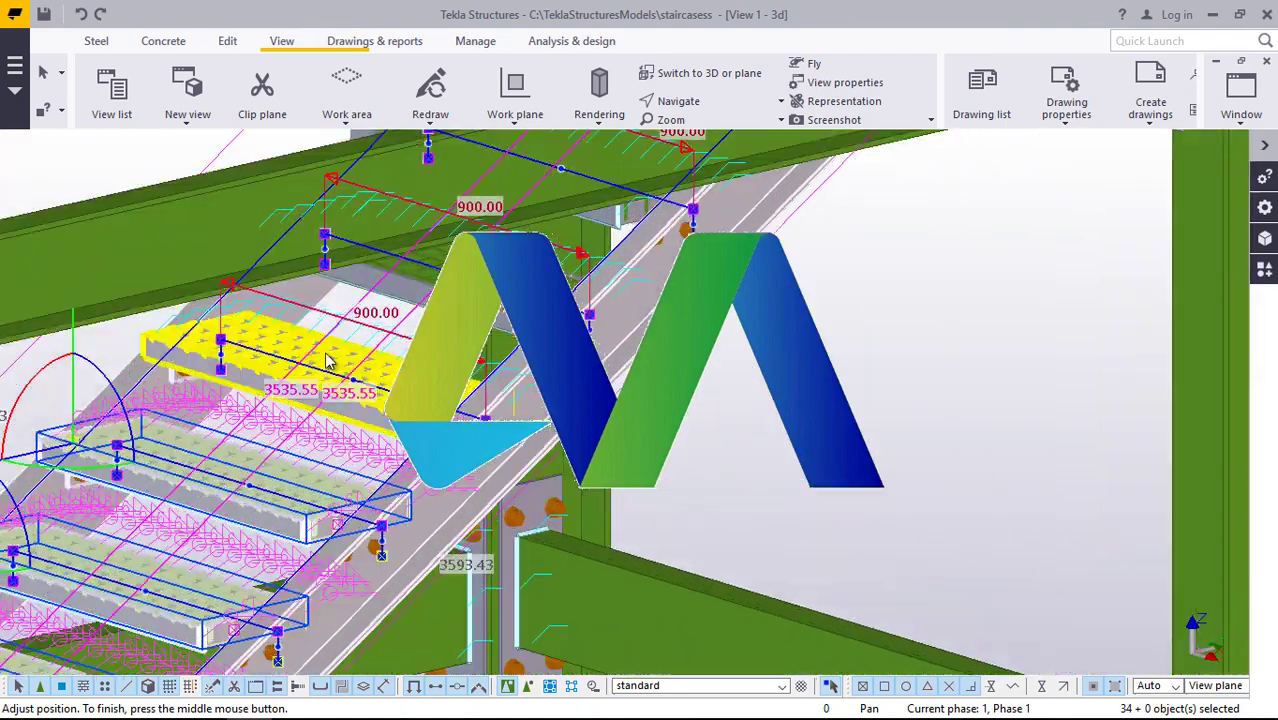
ctrl+click(330, 357)
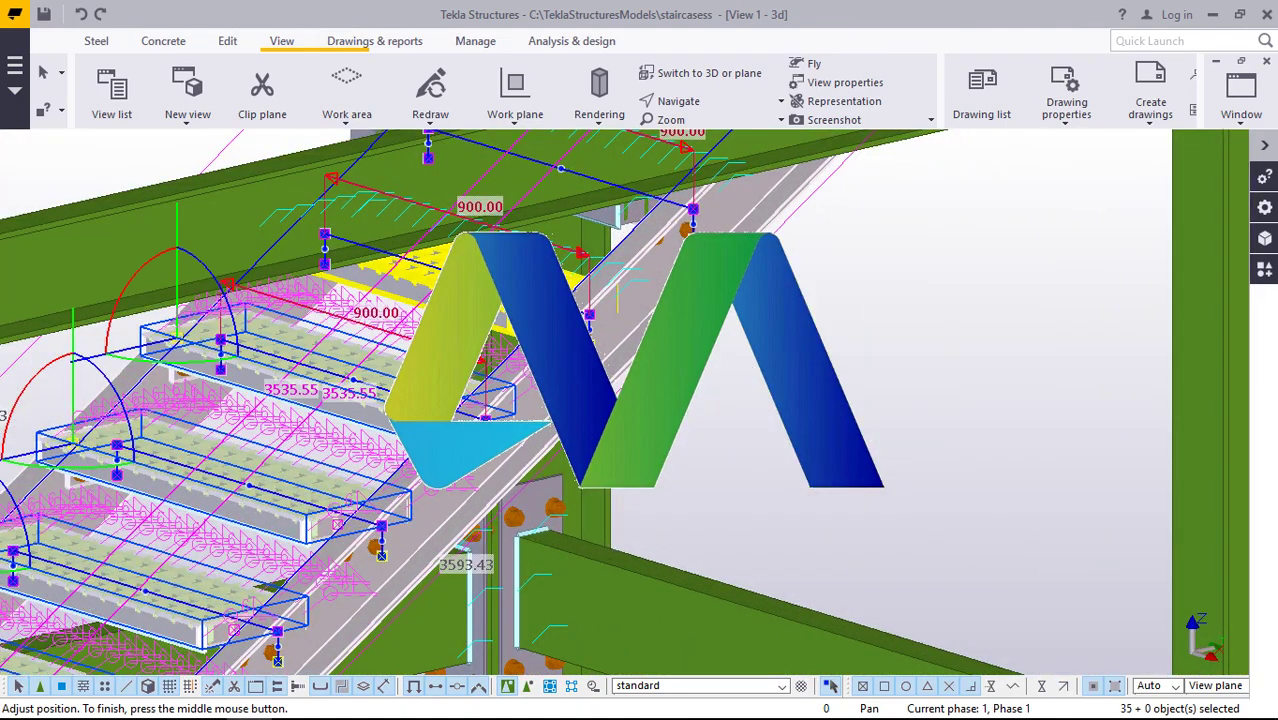
ctrl+click(425, 264)
- Add the flight's two topmost treads, one partly hidden behind the horizontal beam, and the top landing's grating to the selection
scroll(358, 496, down, 2)
scroll(412, 296, up, 8)
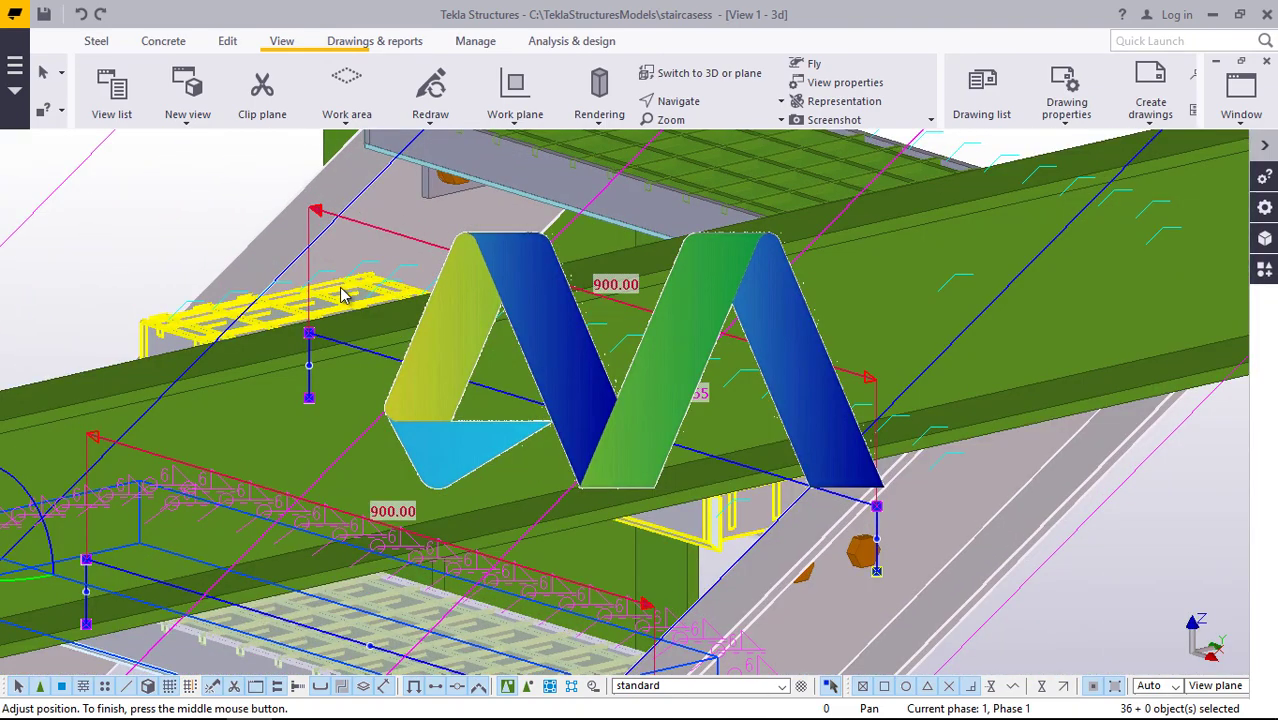
drag(352, 295, 651, 178)
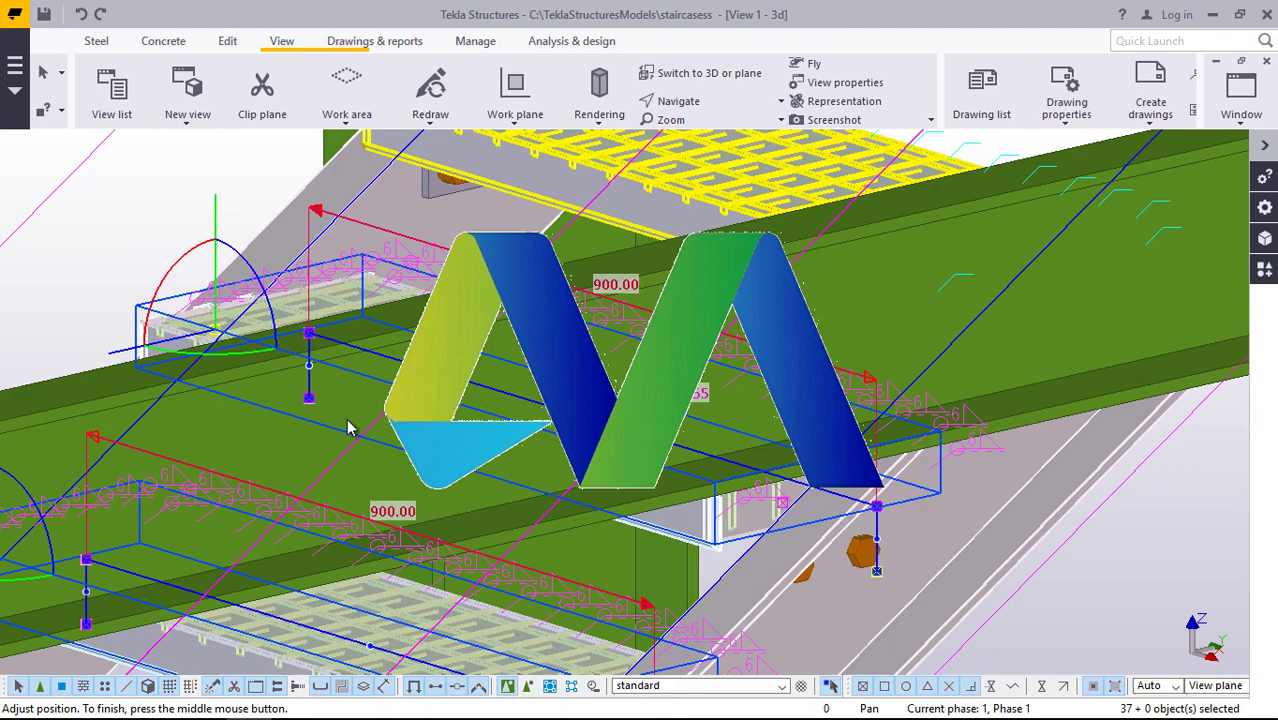
scroll(360, 446, down, 5)
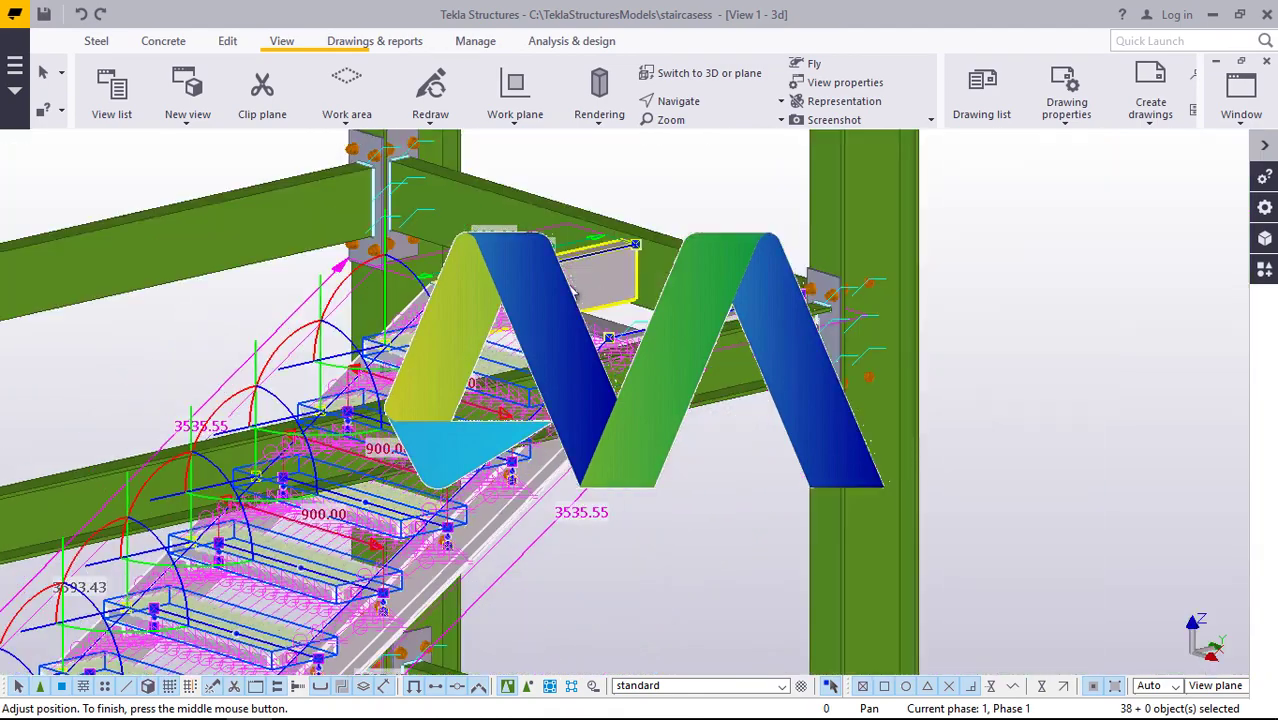
scroll(572, 290, up, 3)
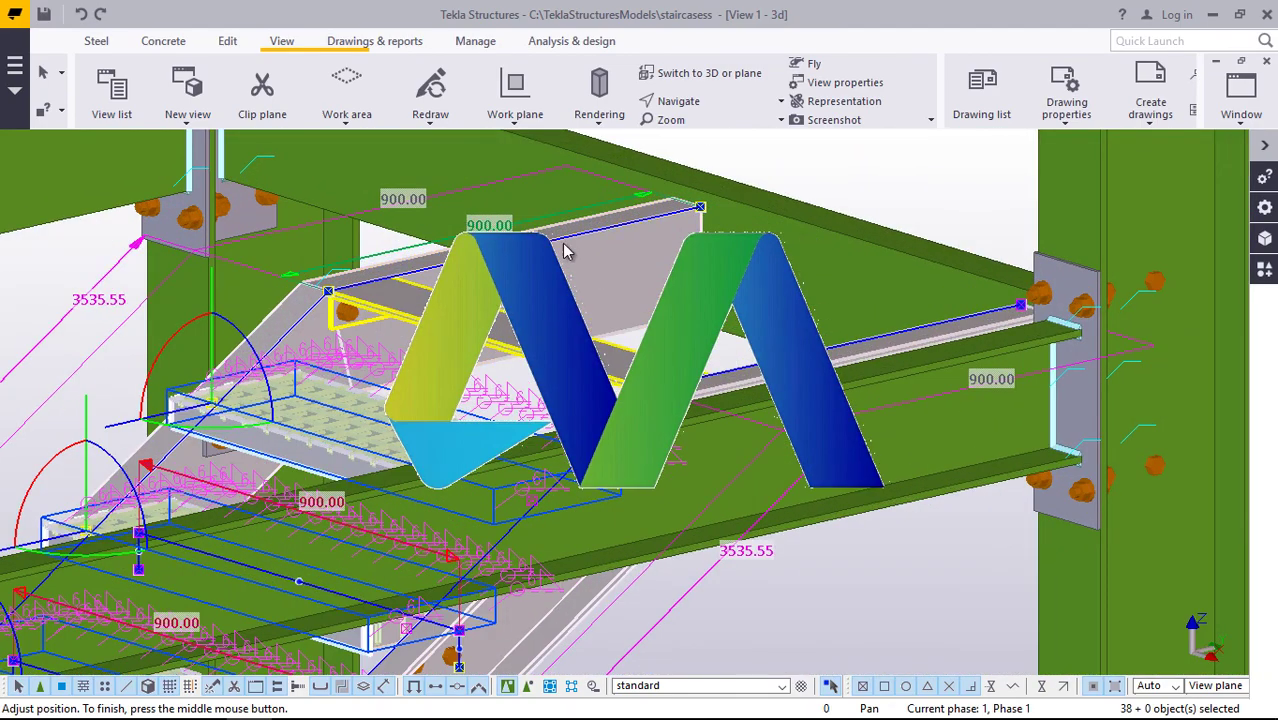
scroll(564, 243, down, 6)
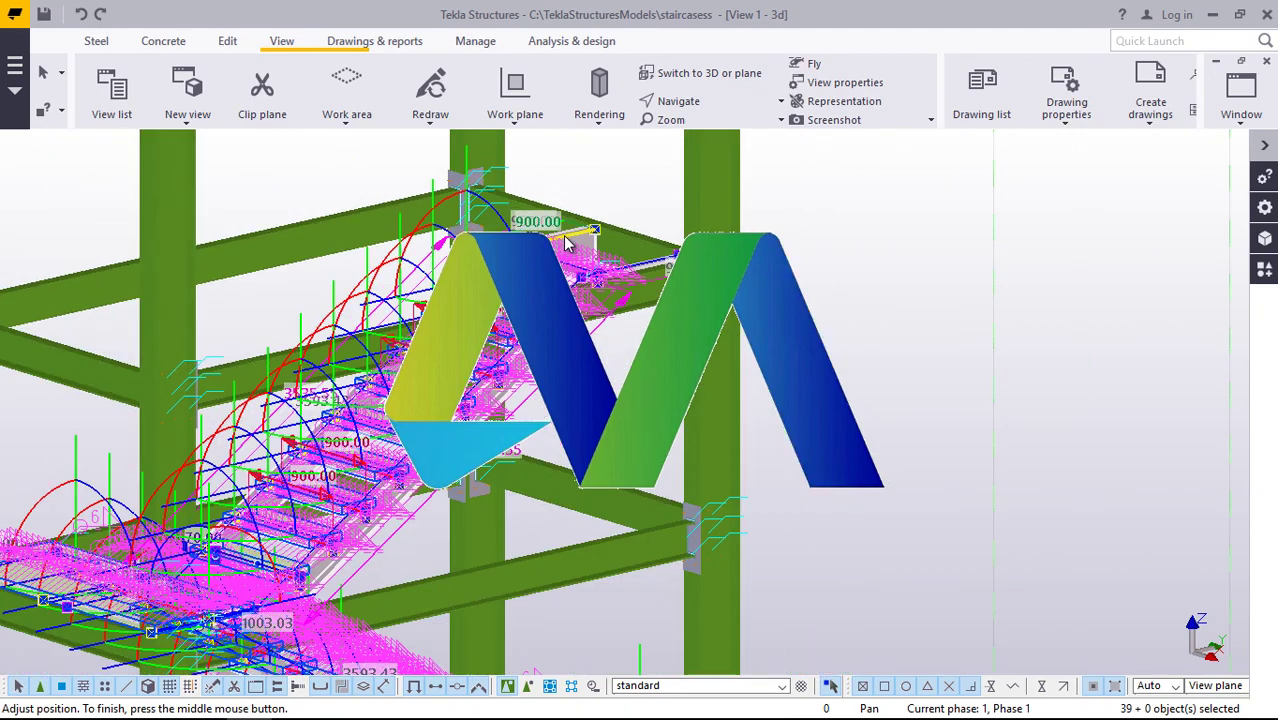
- Examine the selected flights and landings from the opposite side of the tower
scroll(565, 238, down, 2)
scroll(425, 510, up, 2)
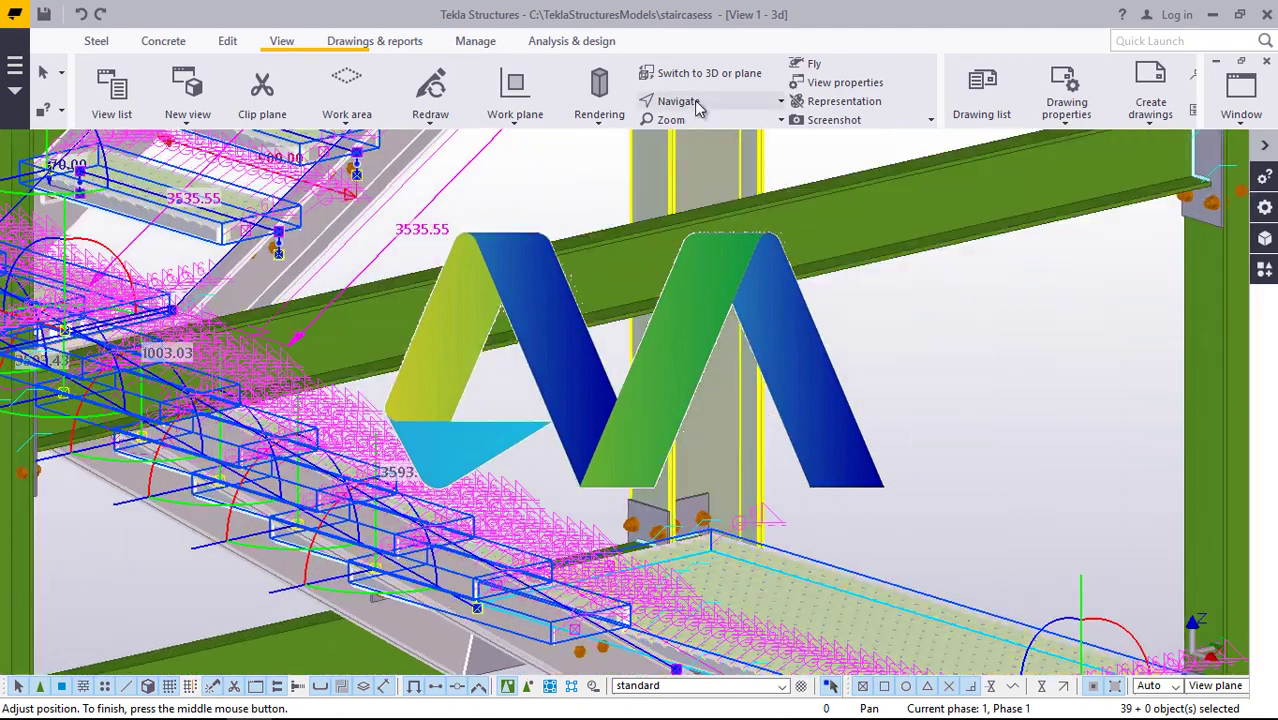
click(694, 100)
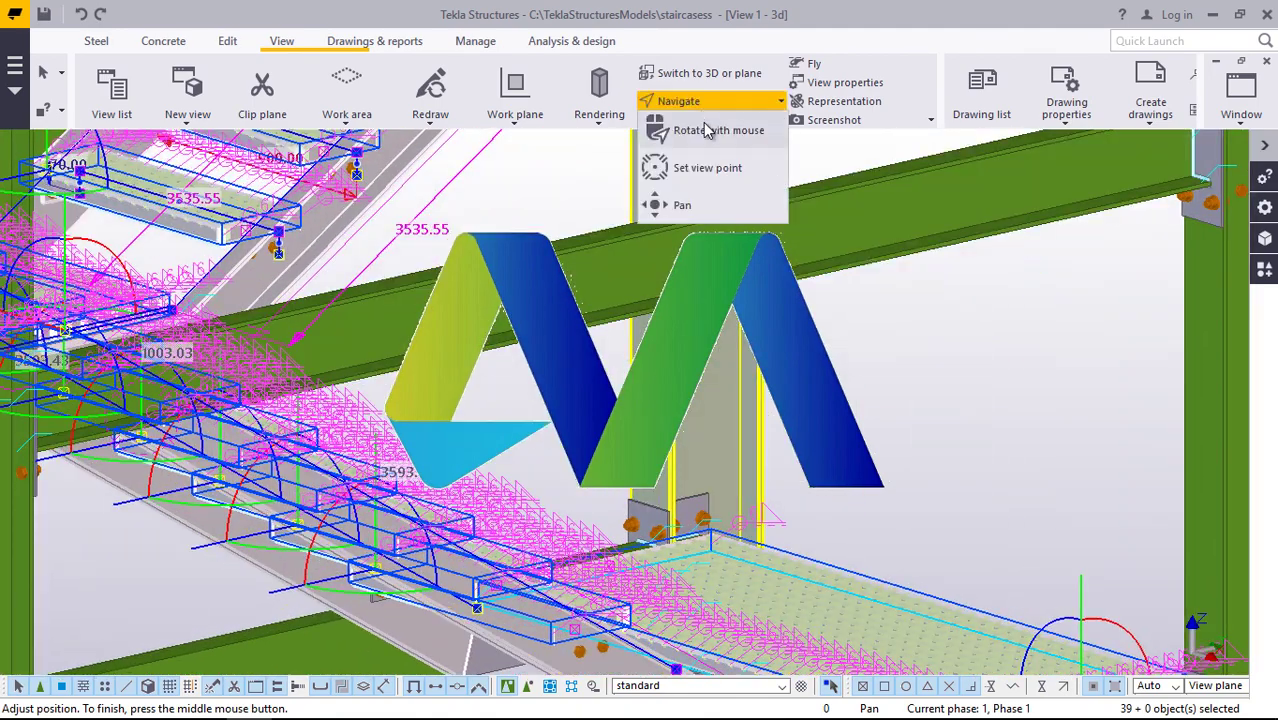
click(706, 131)
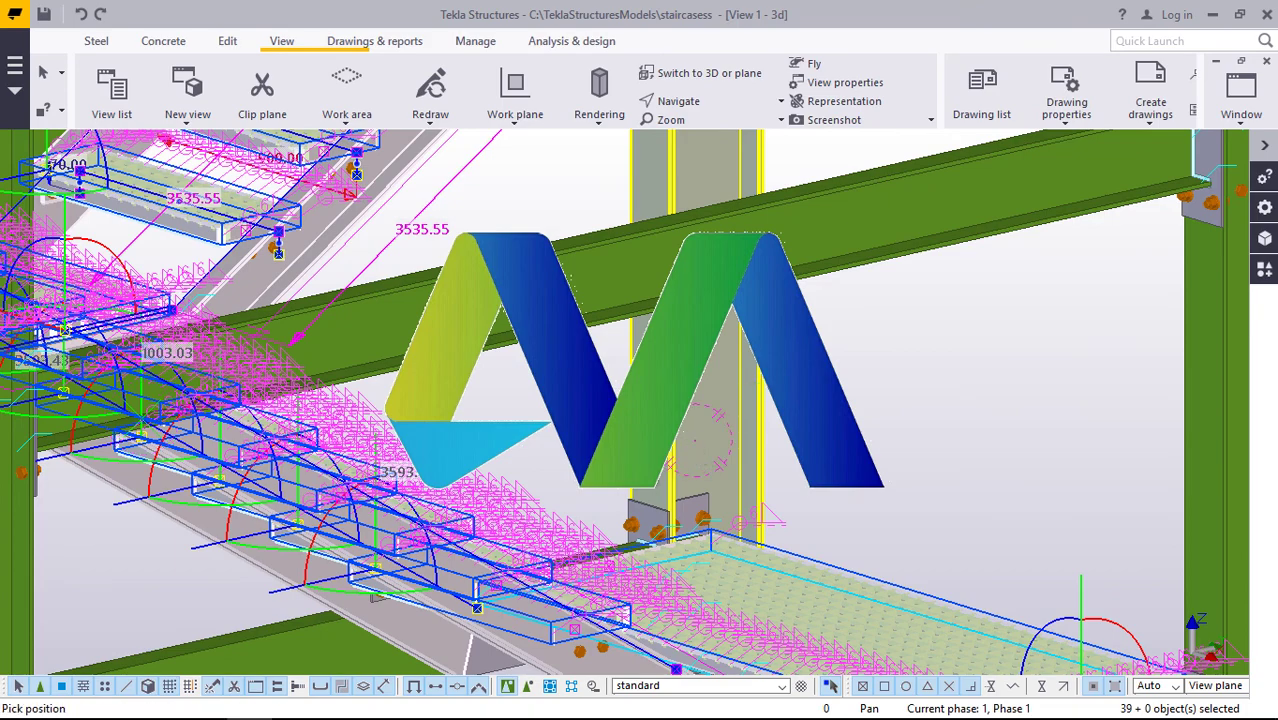
drag(655, 492, 475, 520)
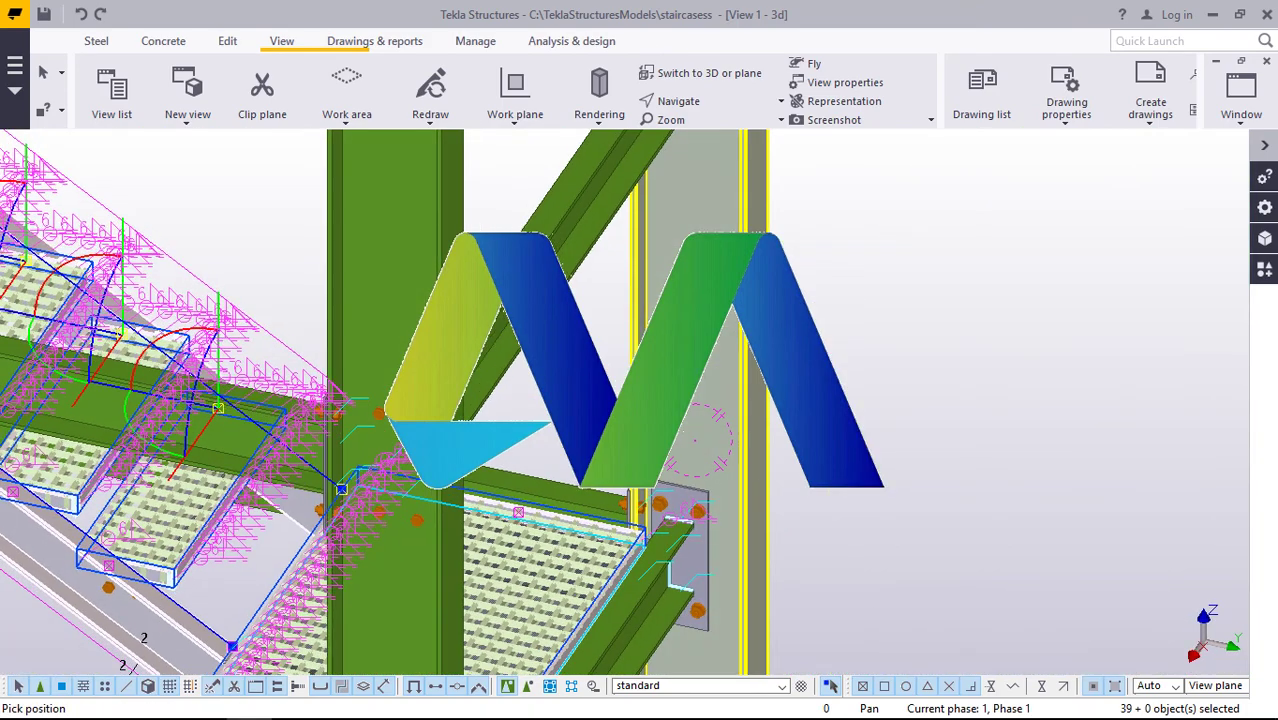
scroll(803, 460, down, 4)
drag(728, 458, 620, 485)
ctrl+middle_drag(455, 548, 443, 579)
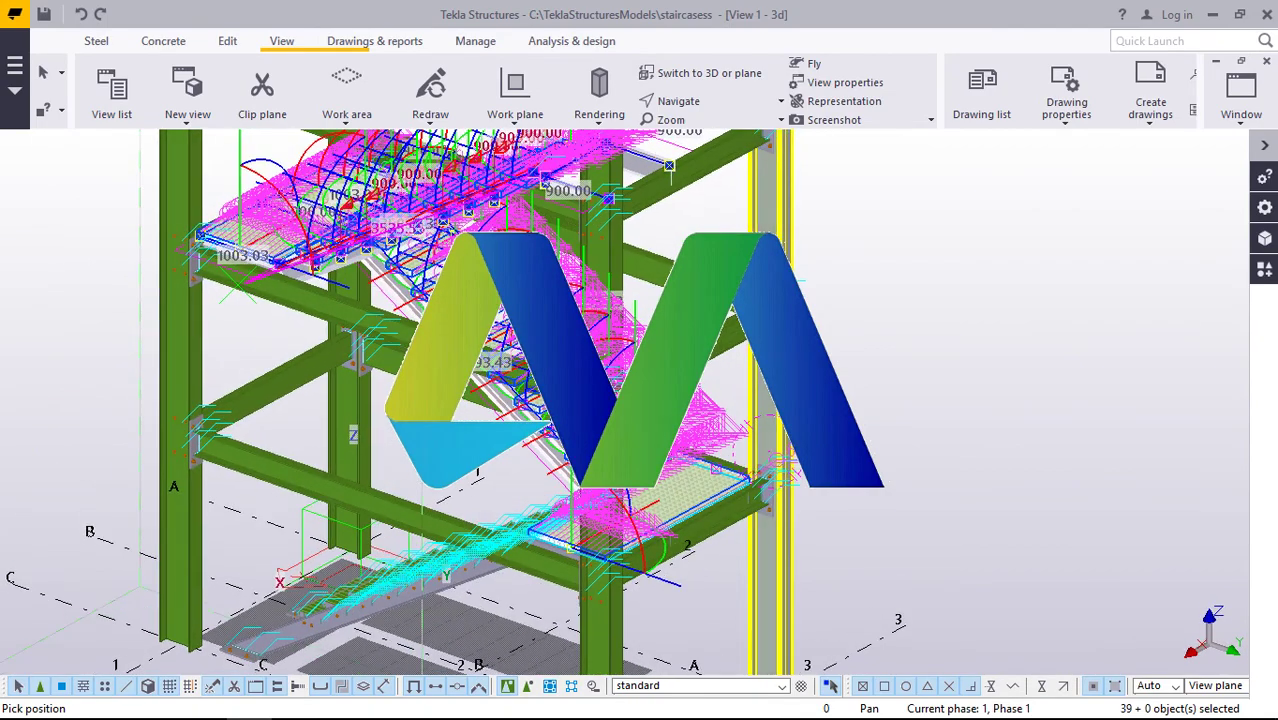
scroll(439, 239, up, 5)
scroll(458, 240, up, 3)
scroll(495, 276, down, 5)
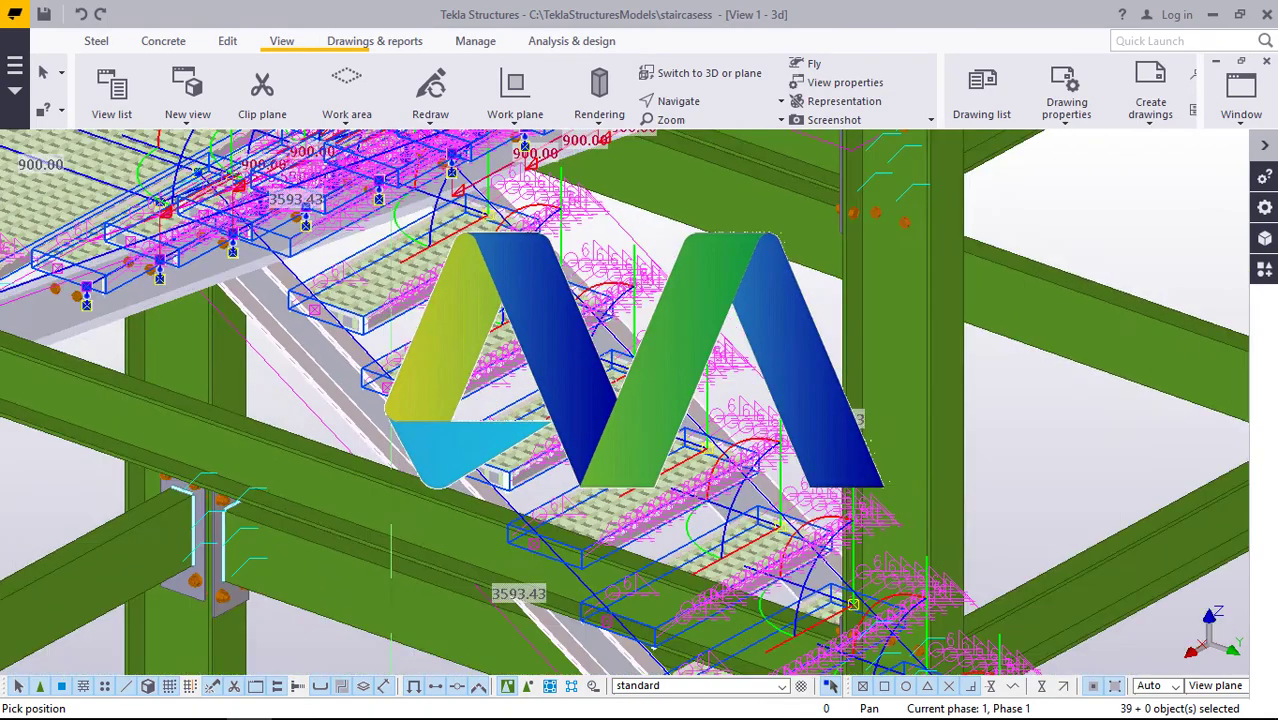
drag(478, 248, 738, 370)
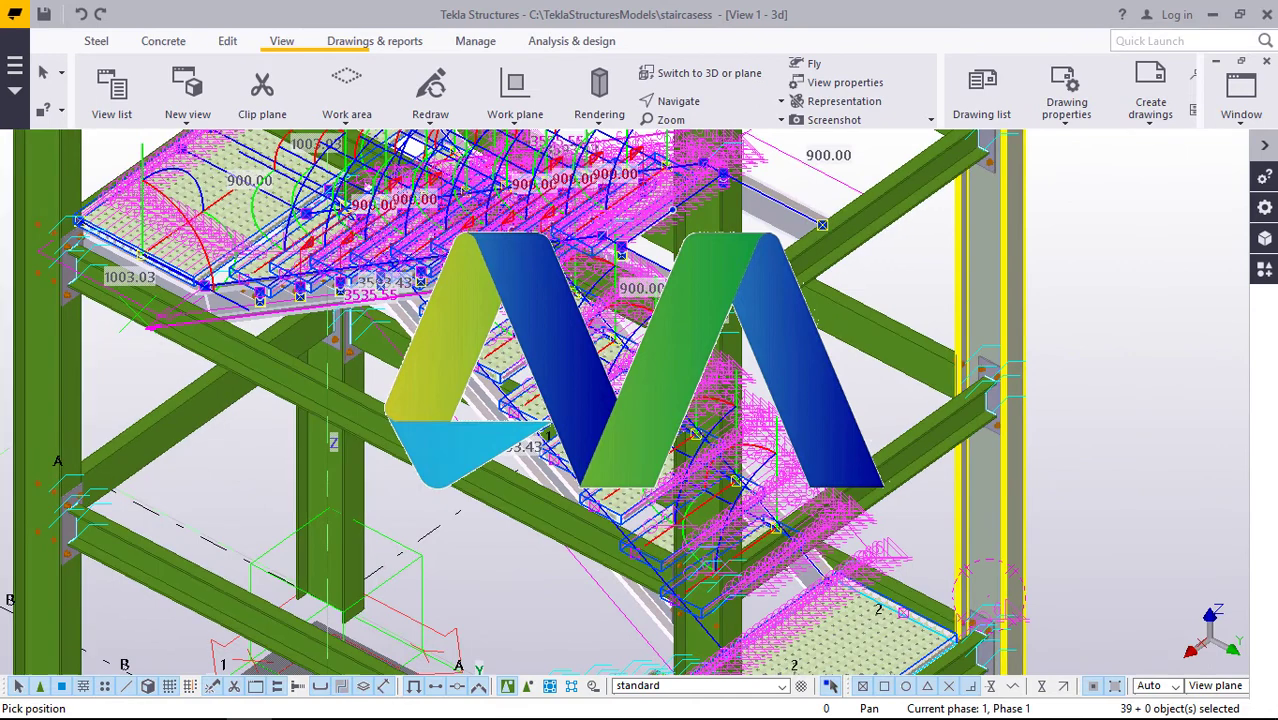
right_click(1084, 252)
click(1118, 243)
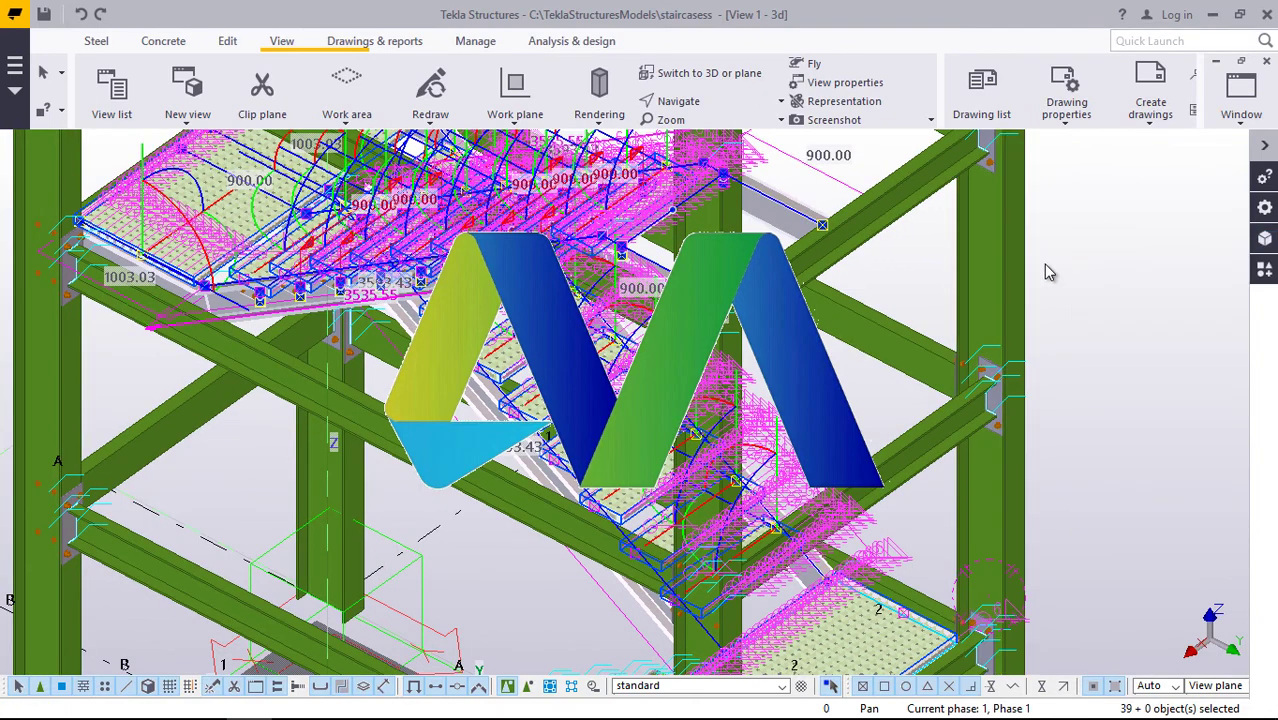
- Add the three horizontal beams framing the tower at the intermediate landing level to the selection
click(866, 319)
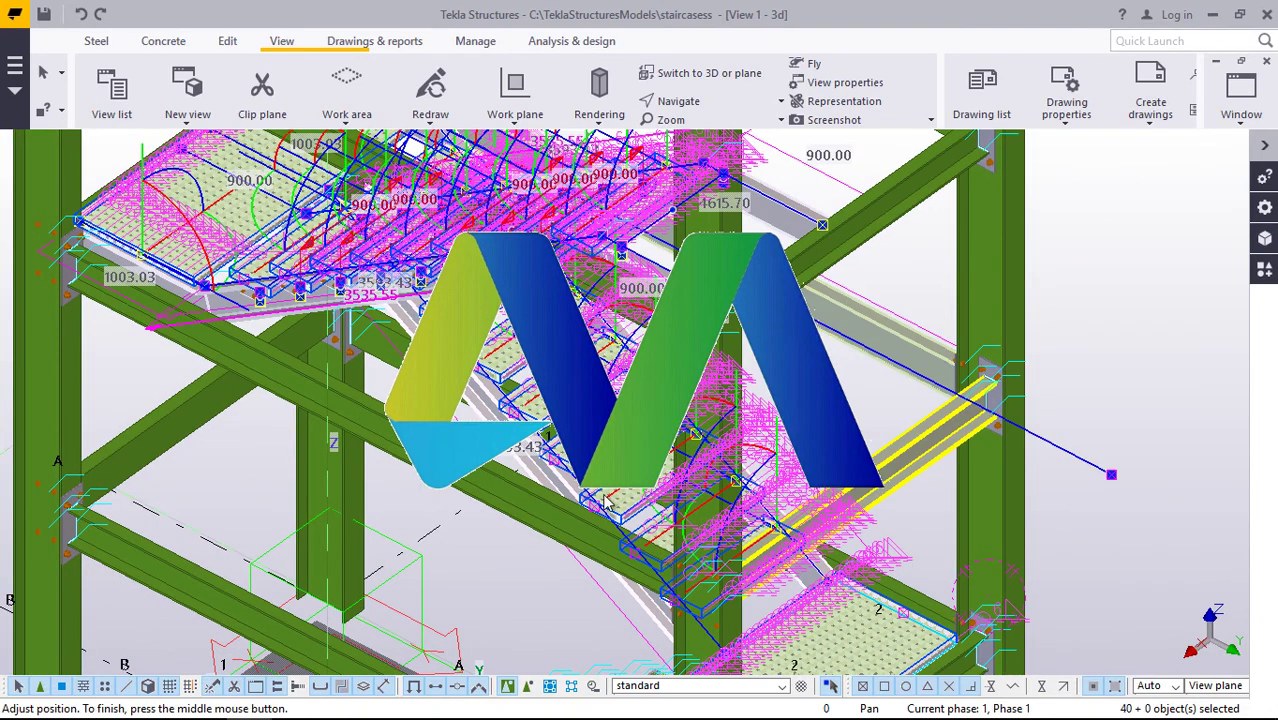
click(605, 540)
click(288, 413)
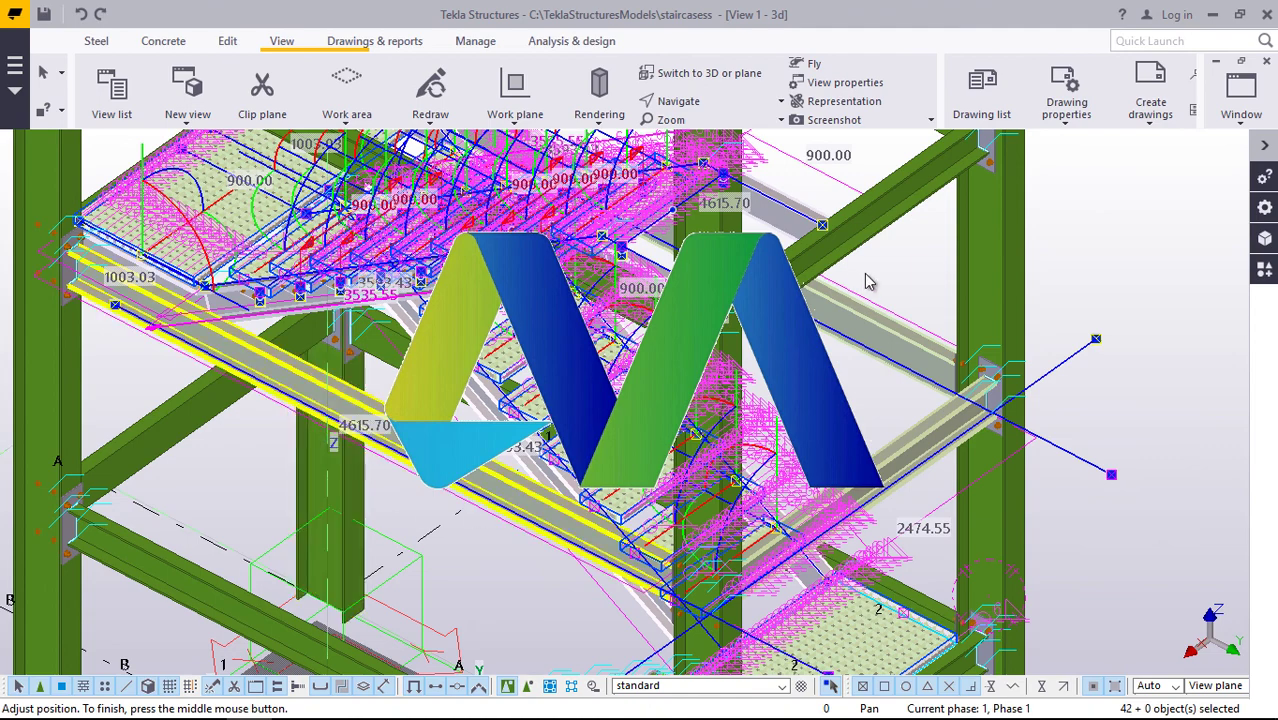
- Add the four horizontal beams framing the next level above to the selection
ctrl+click(880, 213)
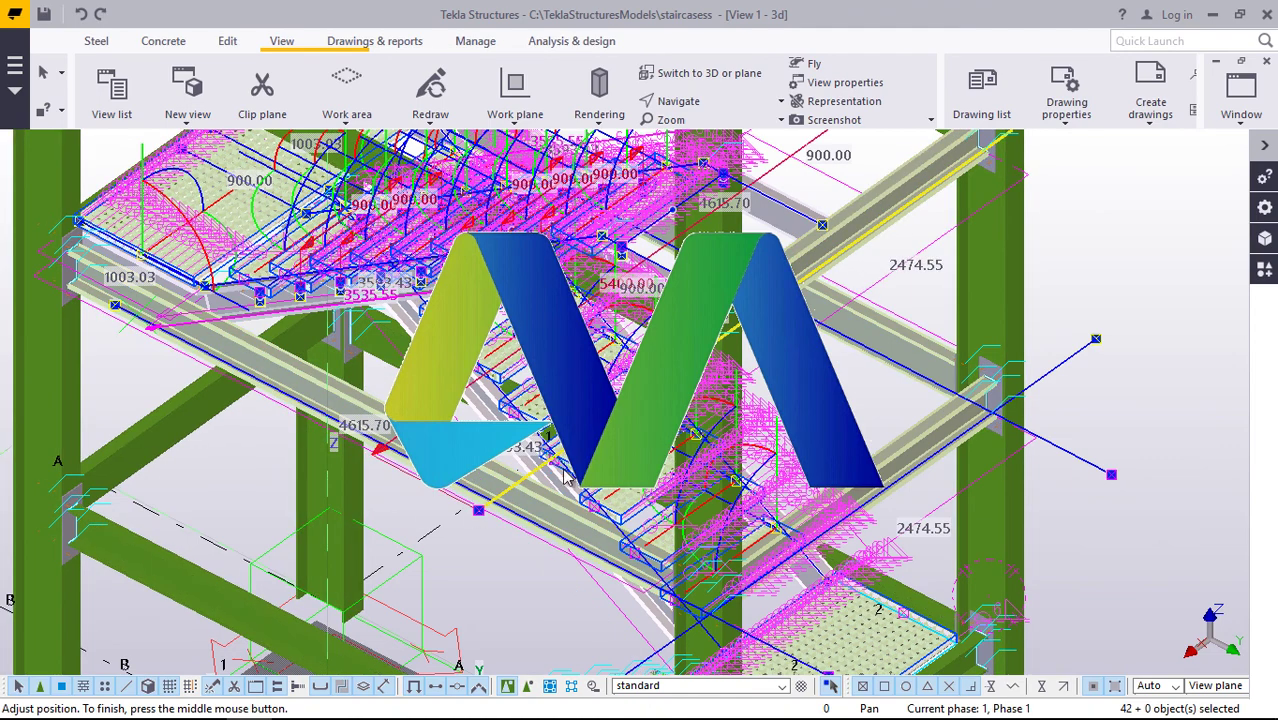
scroll(543, 456, down, 2)
scroll(377, 204, up, 4)
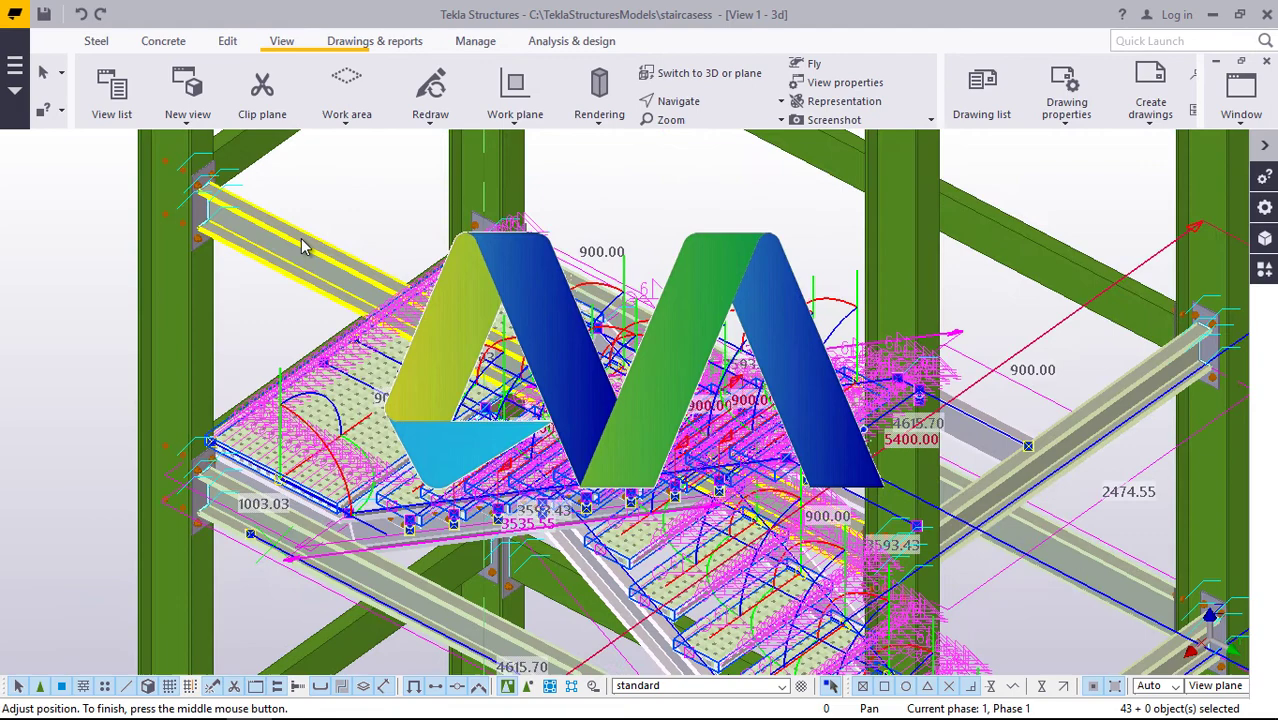
click(265, 167)
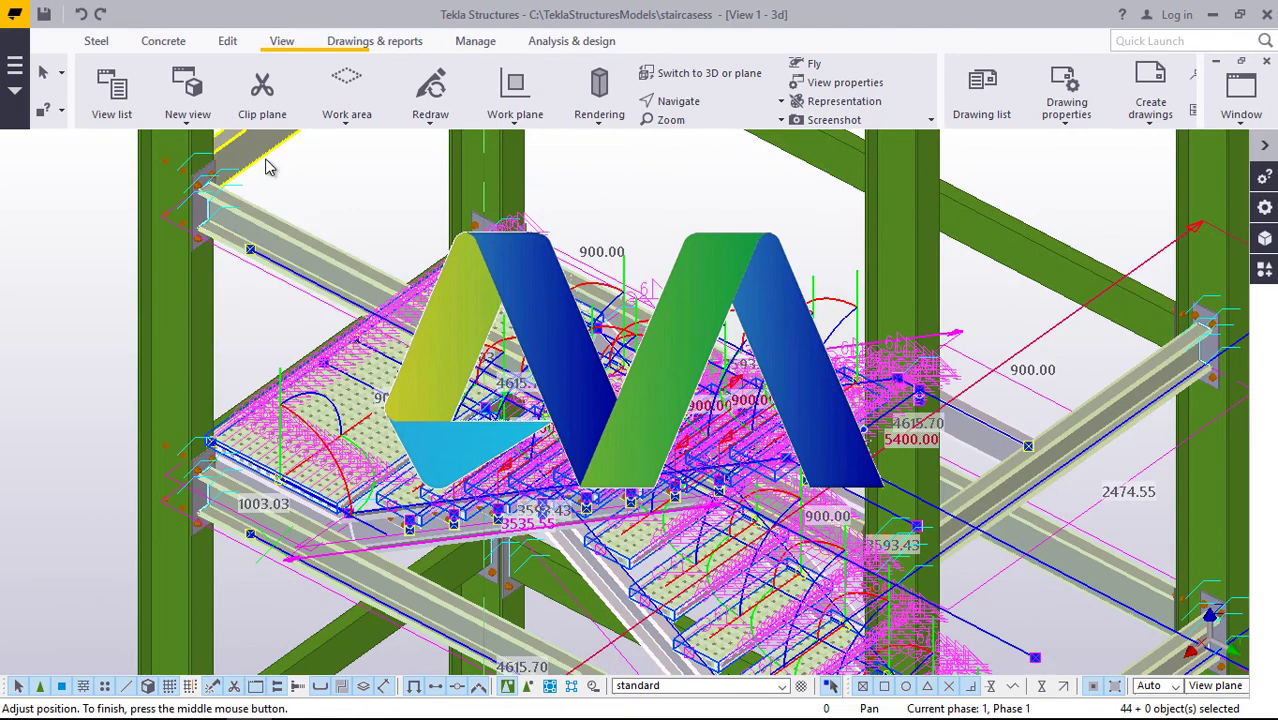
click(1043, 260)
click(970, 293)
scroll(628, 264, down, 3)
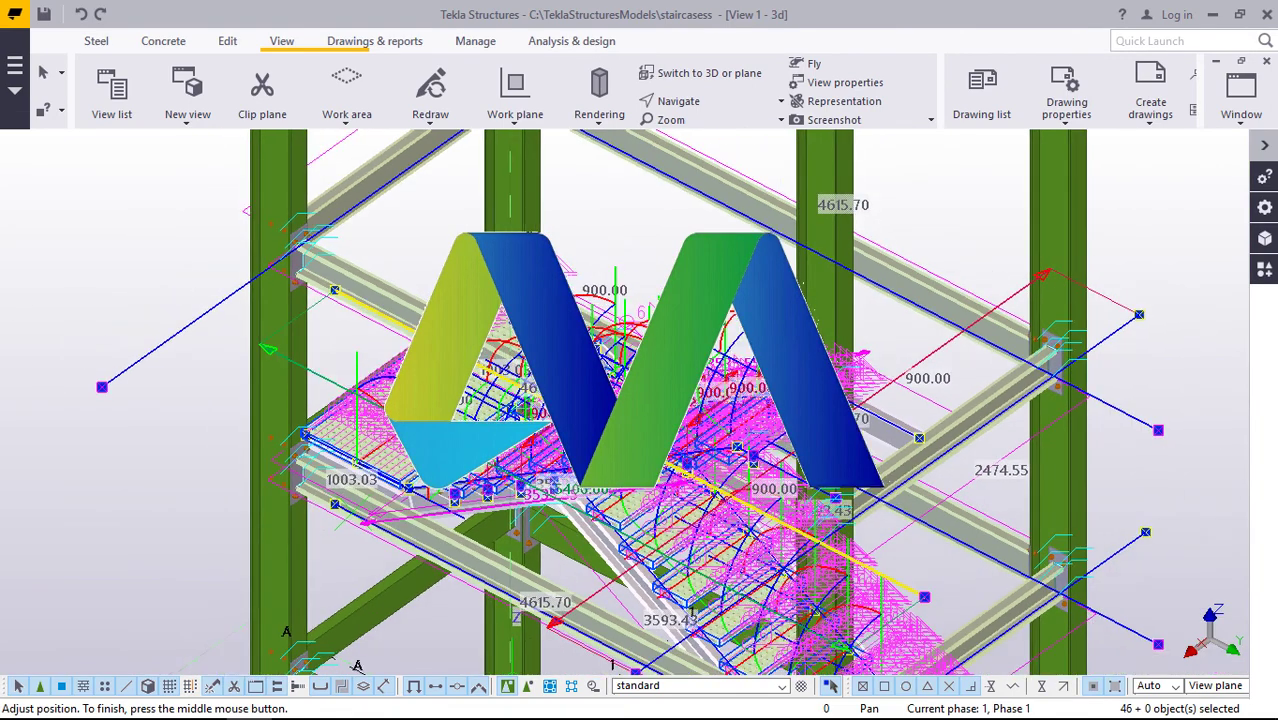
- Check the complete selection of stair parts and beams against the full height of the tower columns
scroll(629, 267, down, 2)
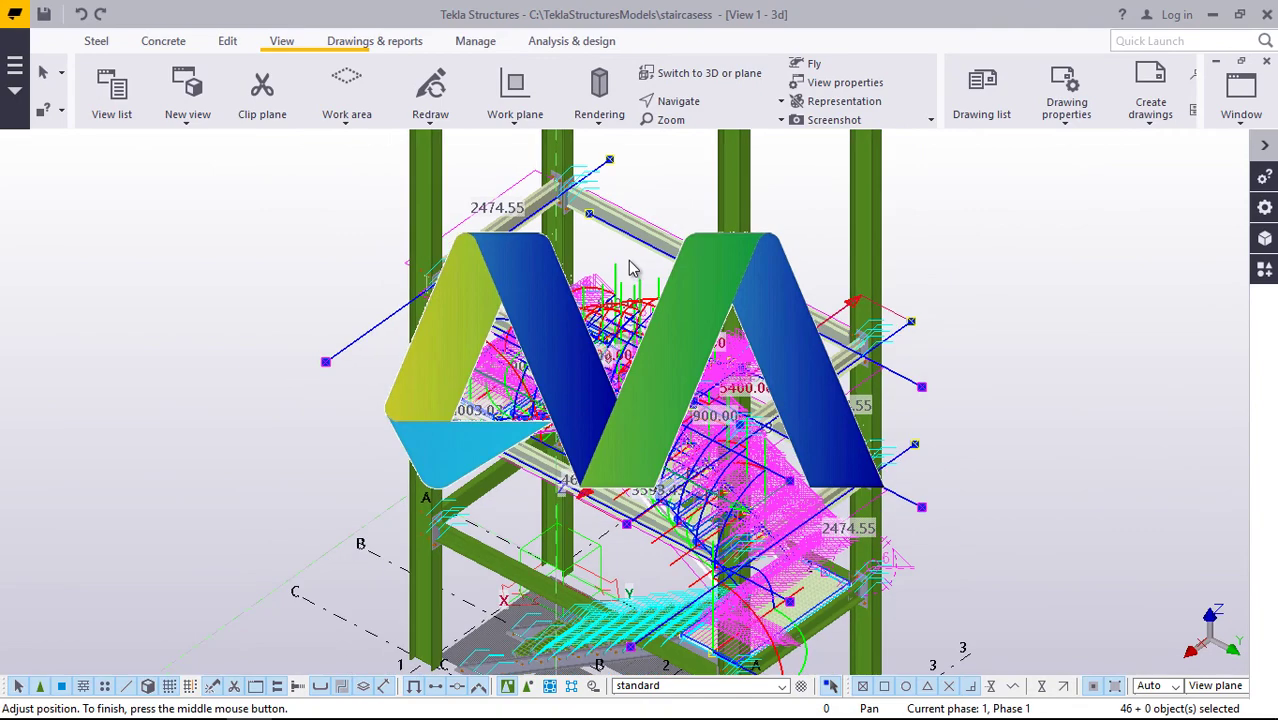
scroll(632, 266, down, 2)
scroll(735, 507, up, 3)
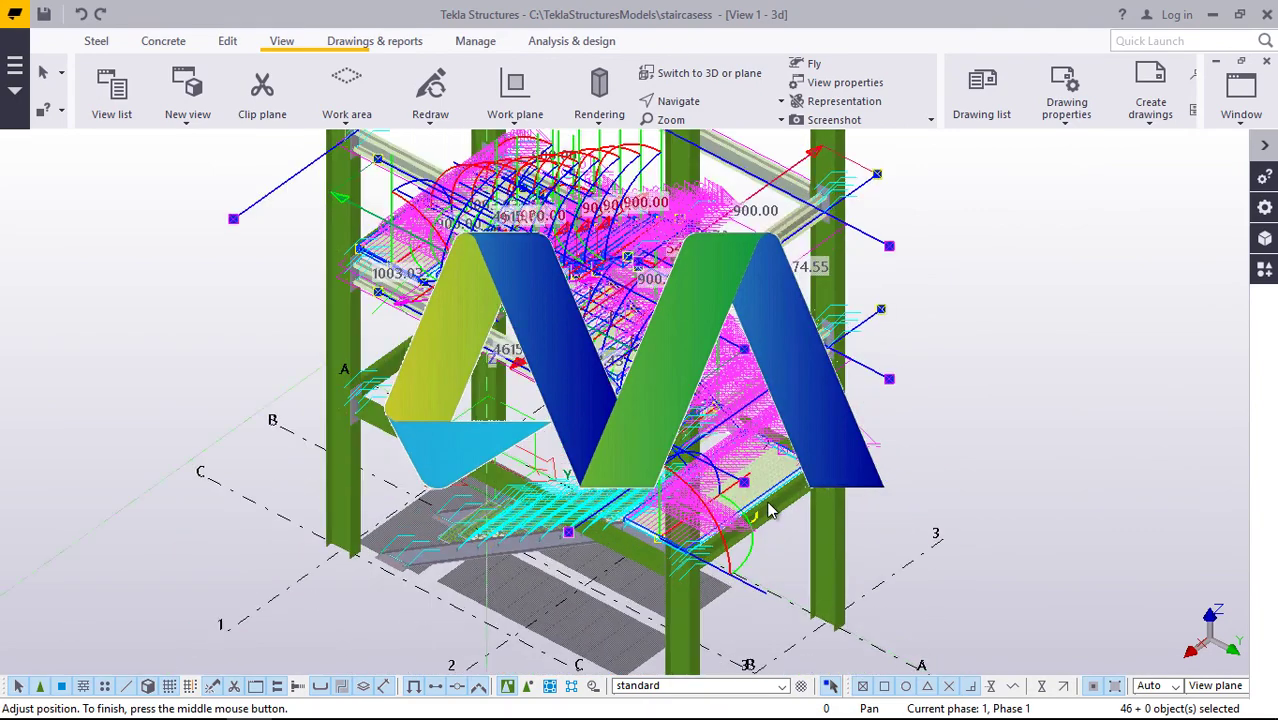
scroll(768, 507, up, 2)
scroll(734, 540, down, 2)
click(747, 542)
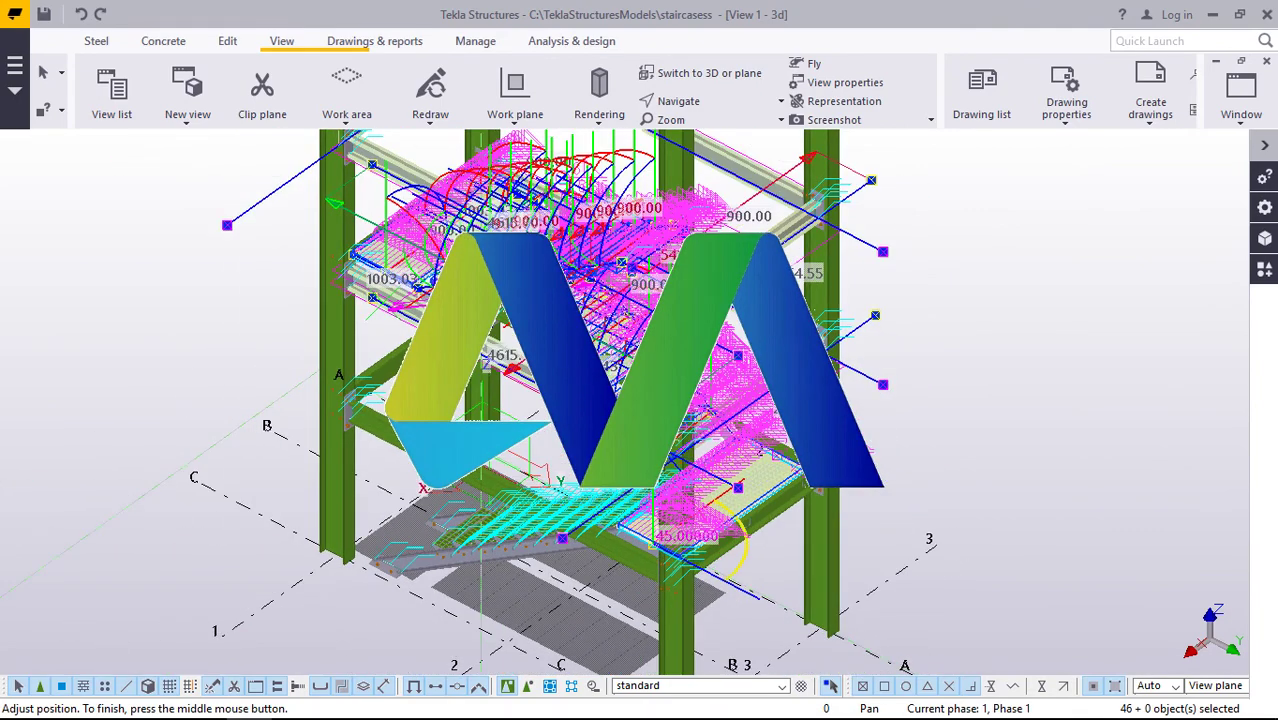
scroll(594, 502, down, 2)
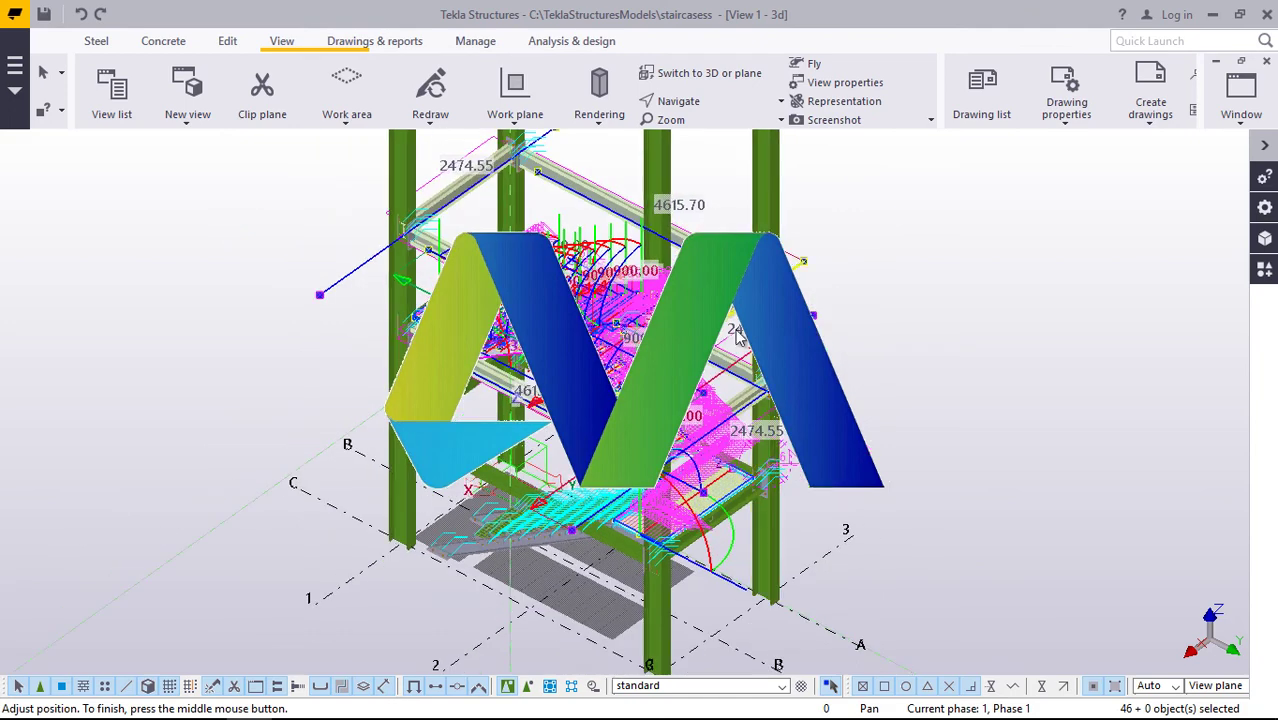
scroll(545, 565, down, 4)
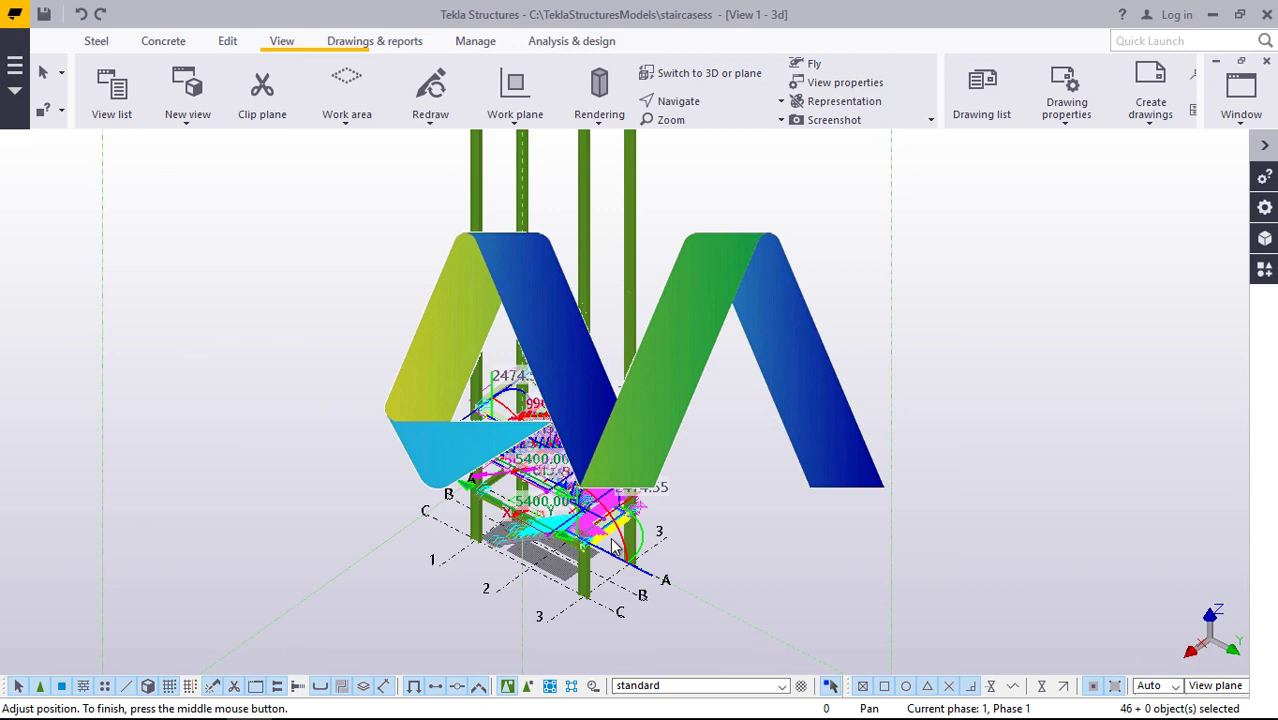
scroll(630, 520, up, 3)
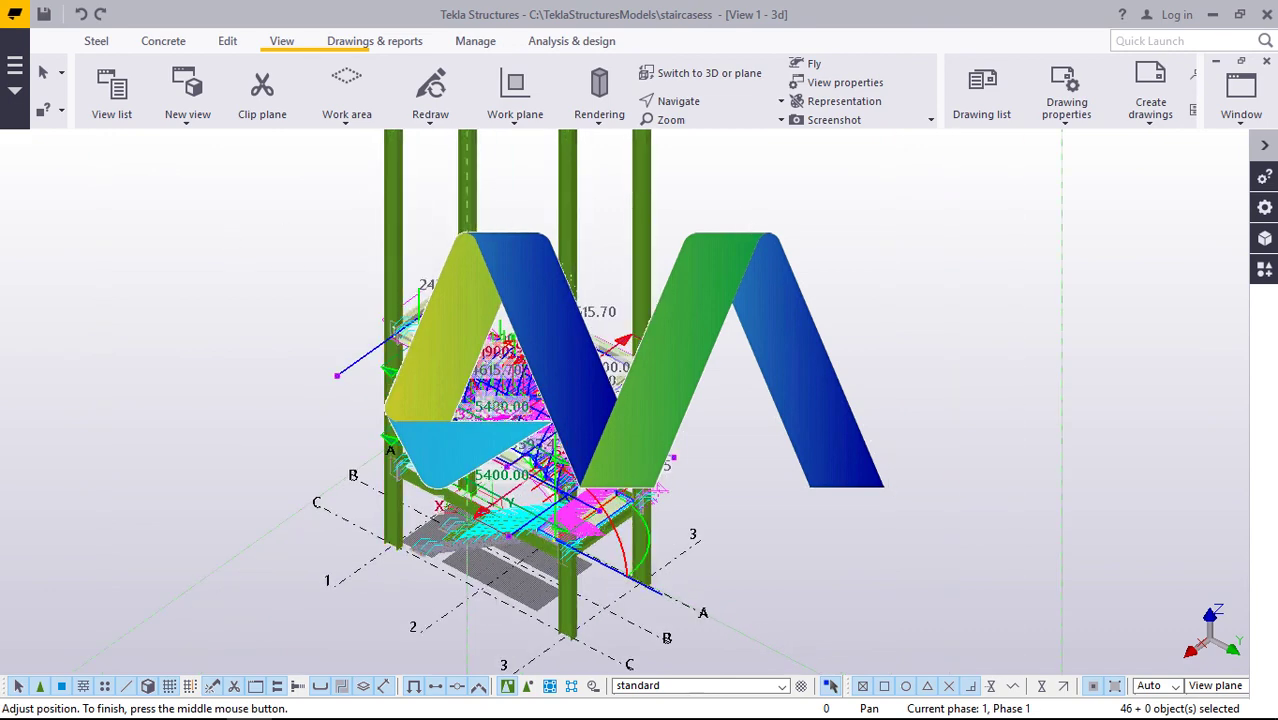
scroll(612, 532, up, 5)
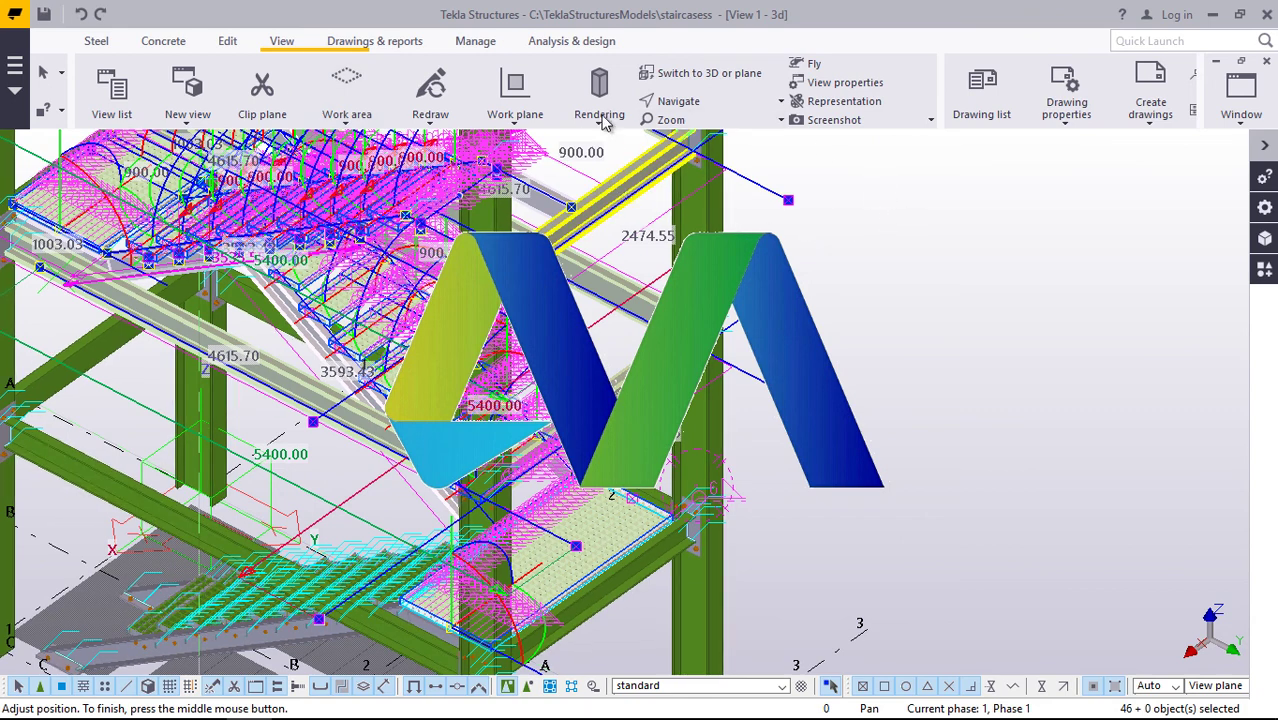
- Copy the selected stair parts and beams linearly with dX 0.00, dY 0.00, dZ 3753.12 and 10 copies
click(228, 46)
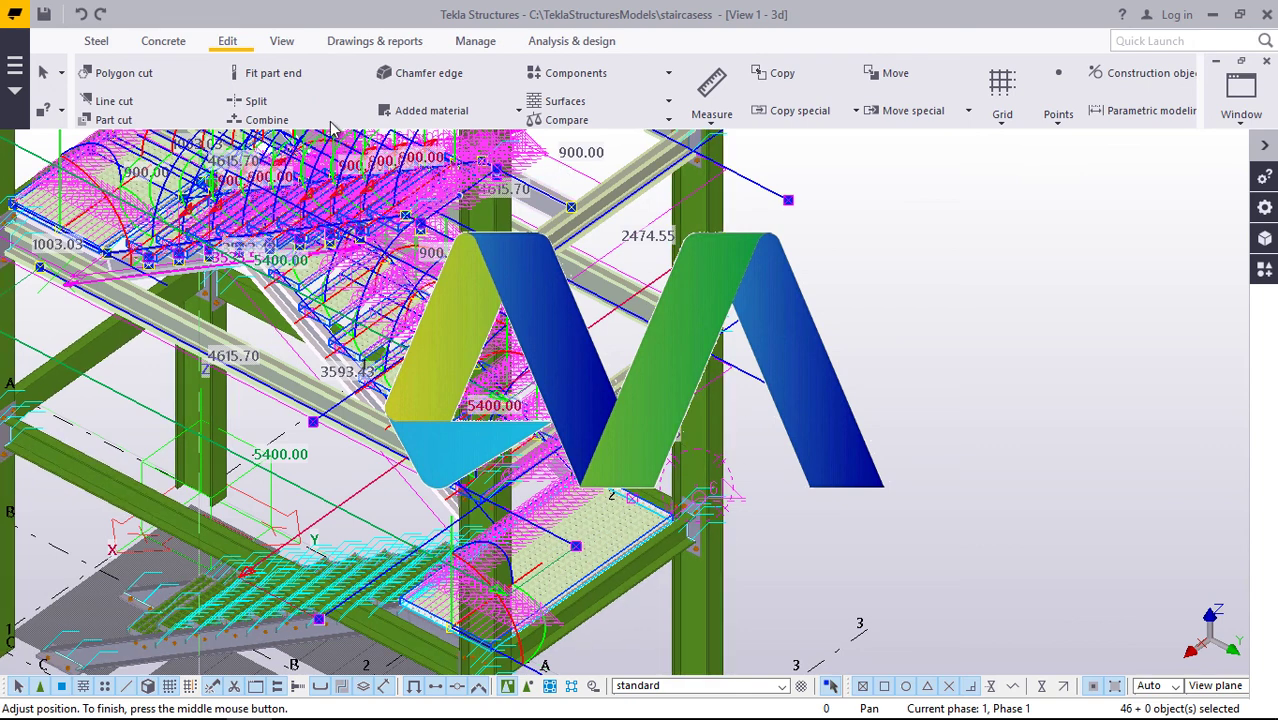
right_click(921, 215)
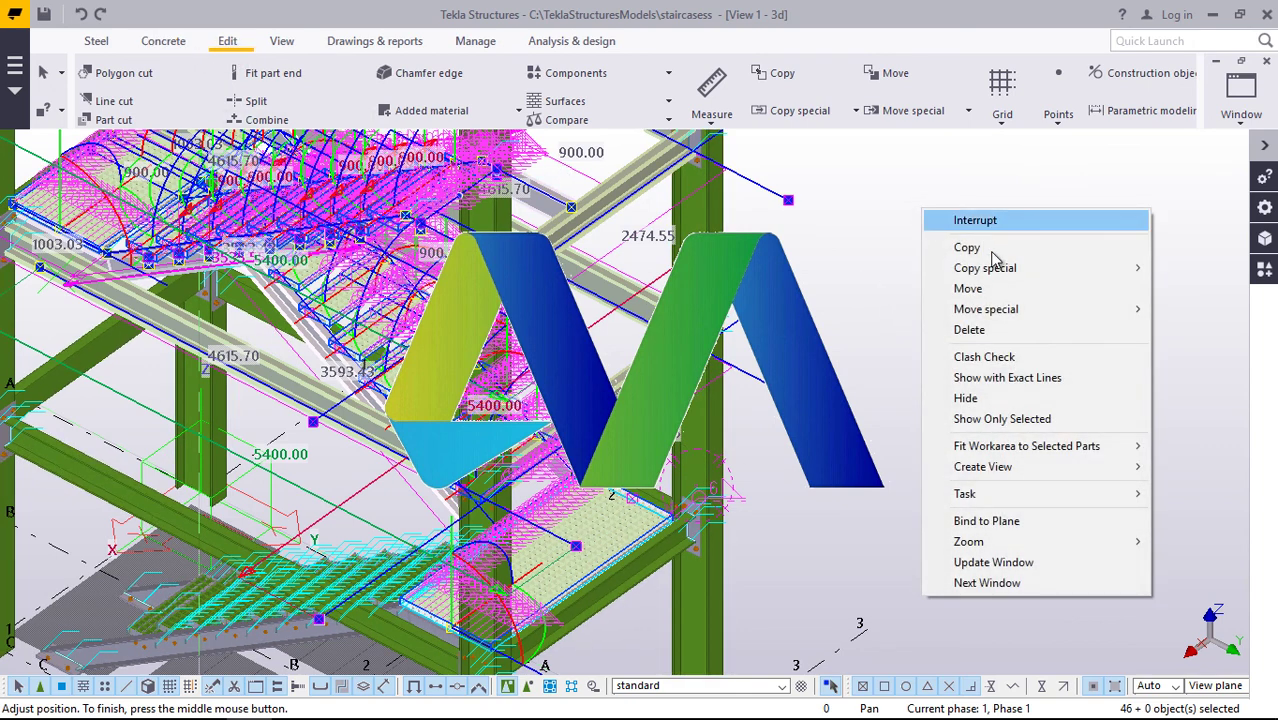
mouse_move(998, 280)
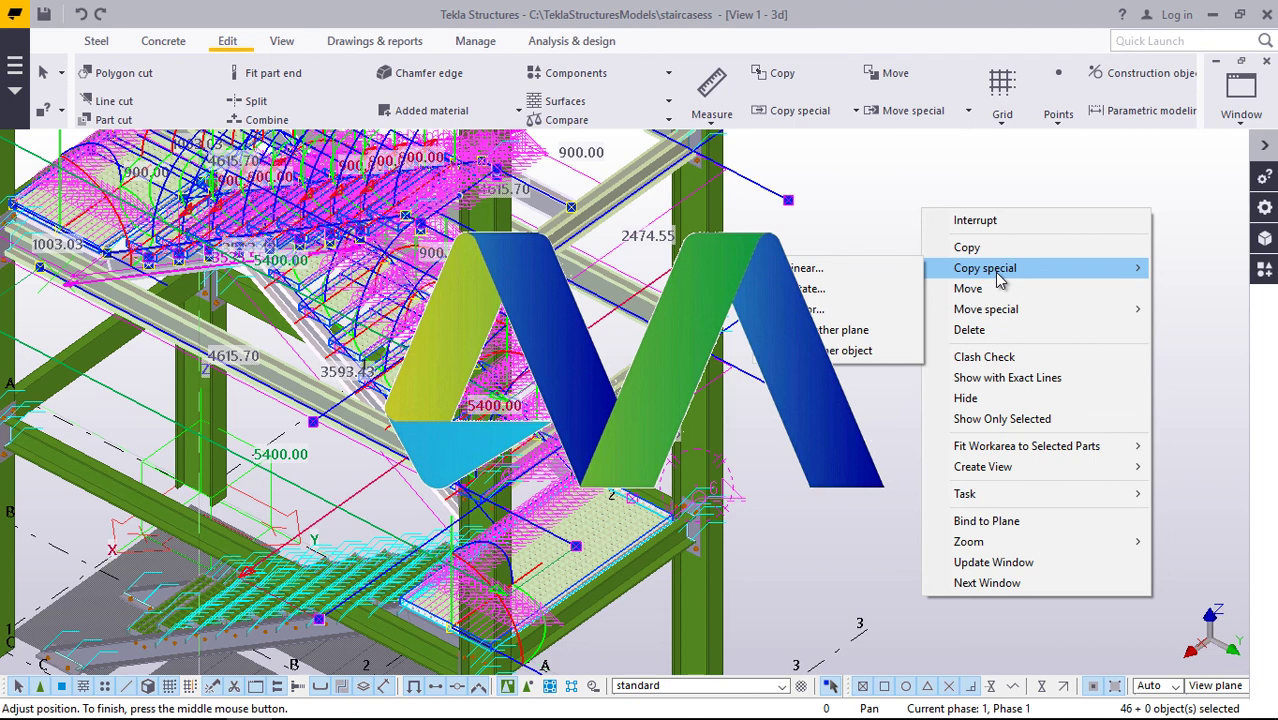
click(880, 264)
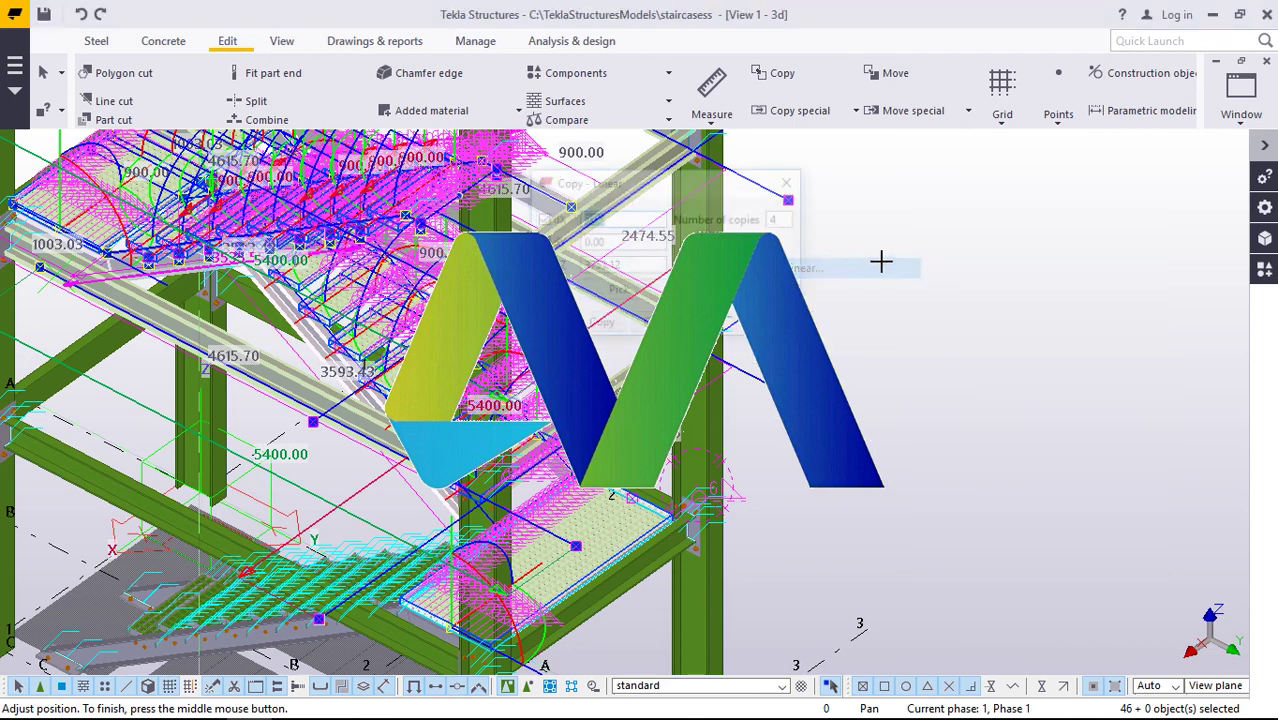
drag(675, 184, 915, 186)
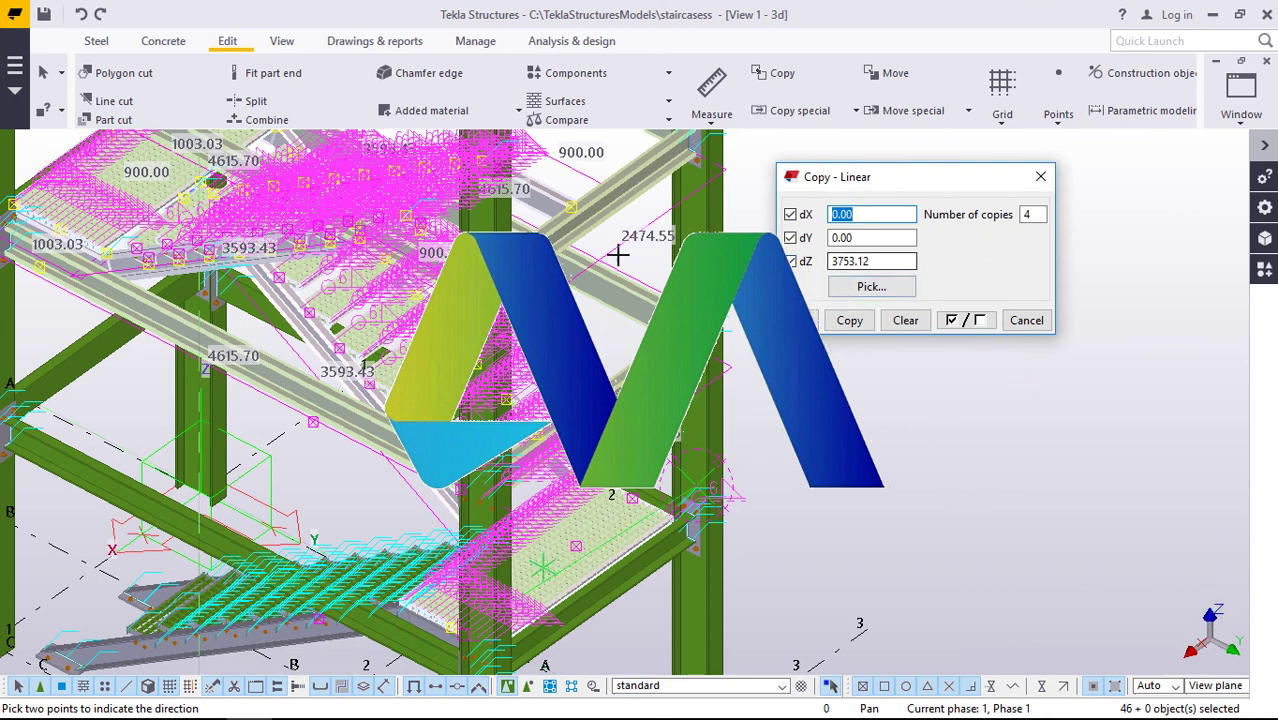
drag(878, 263, 826, 258)
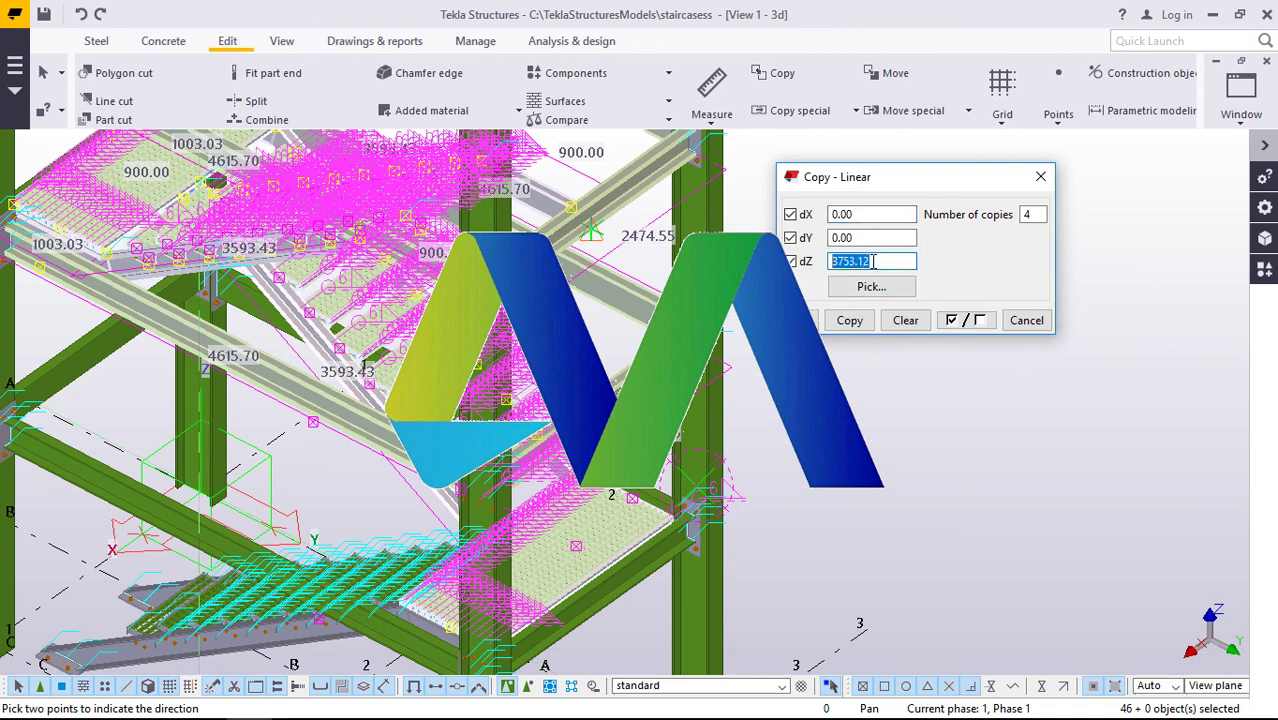
click(1036, 214)
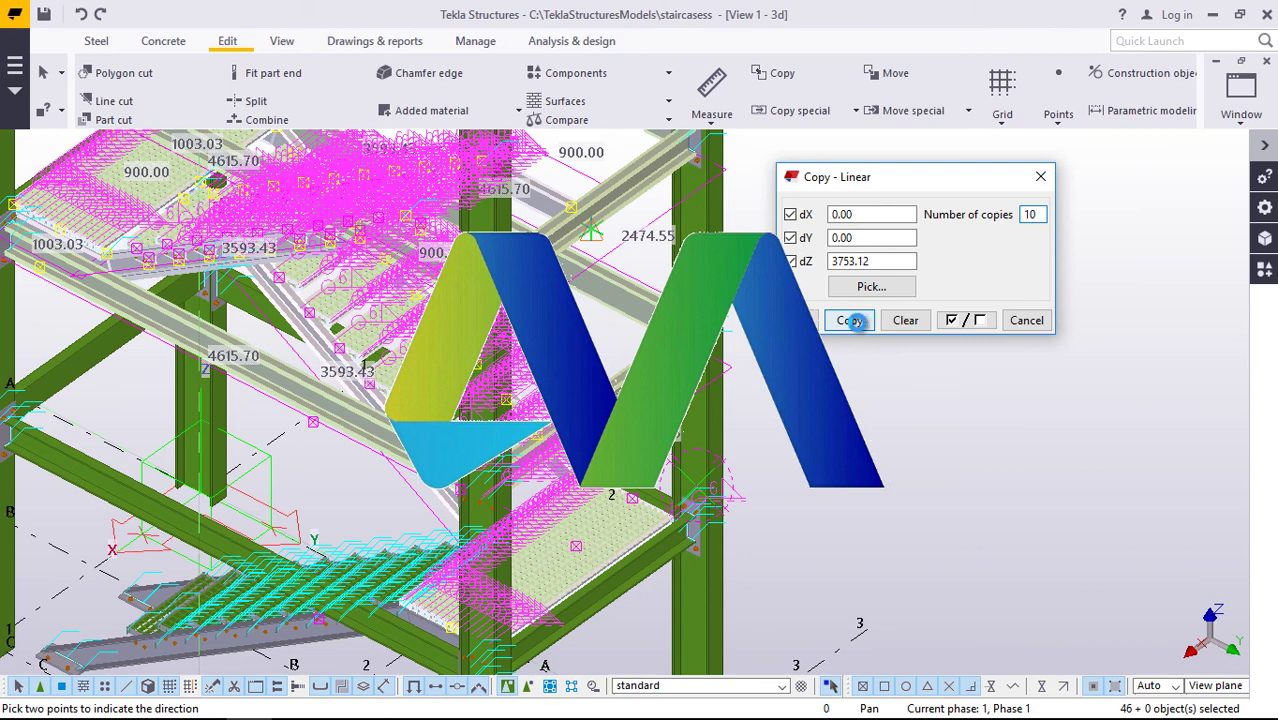
- Run the linear copy of the stair parts, expand the work area to include the new objects, and end the copy command
click(849, 320)
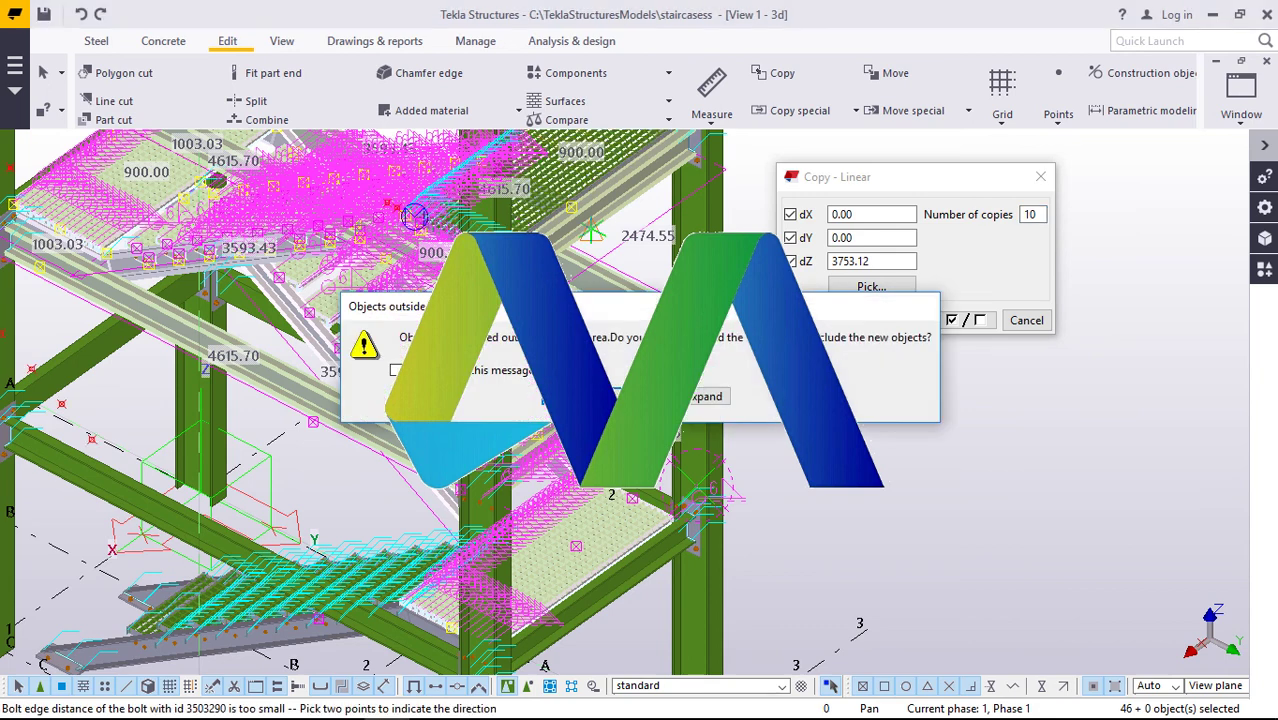
click(582, 396)
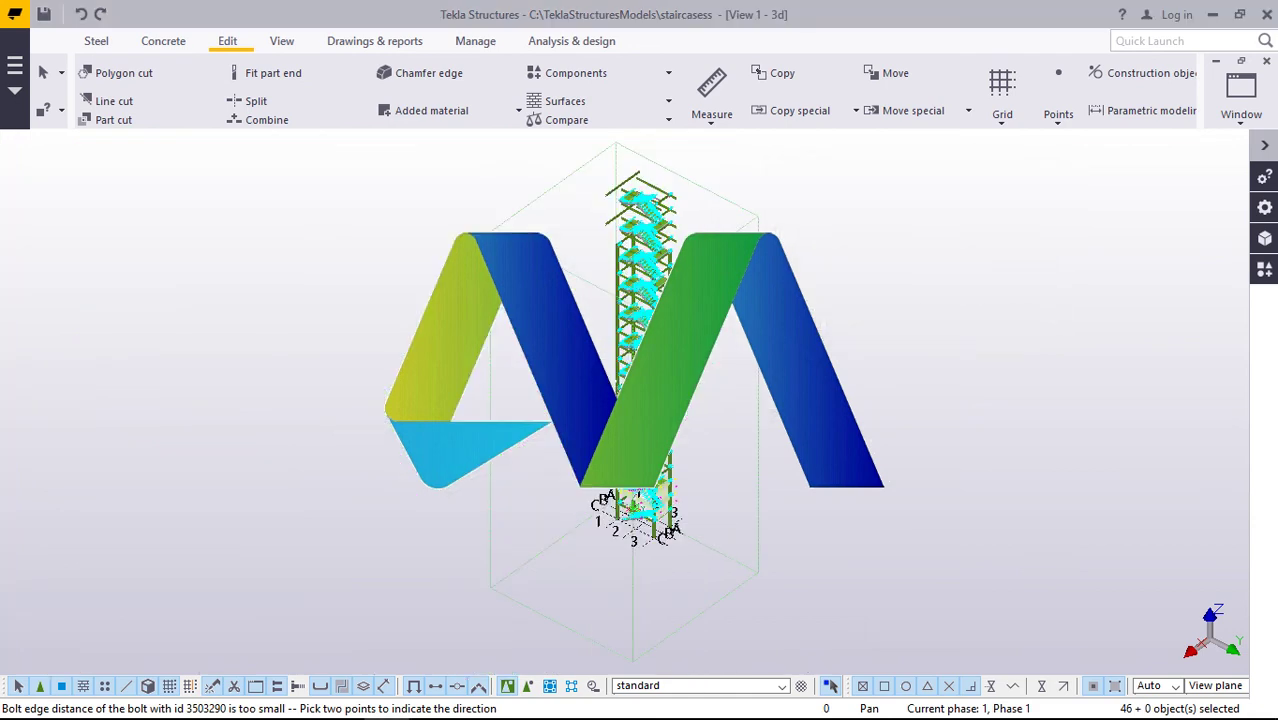
scroll(645, 172, up, 5)
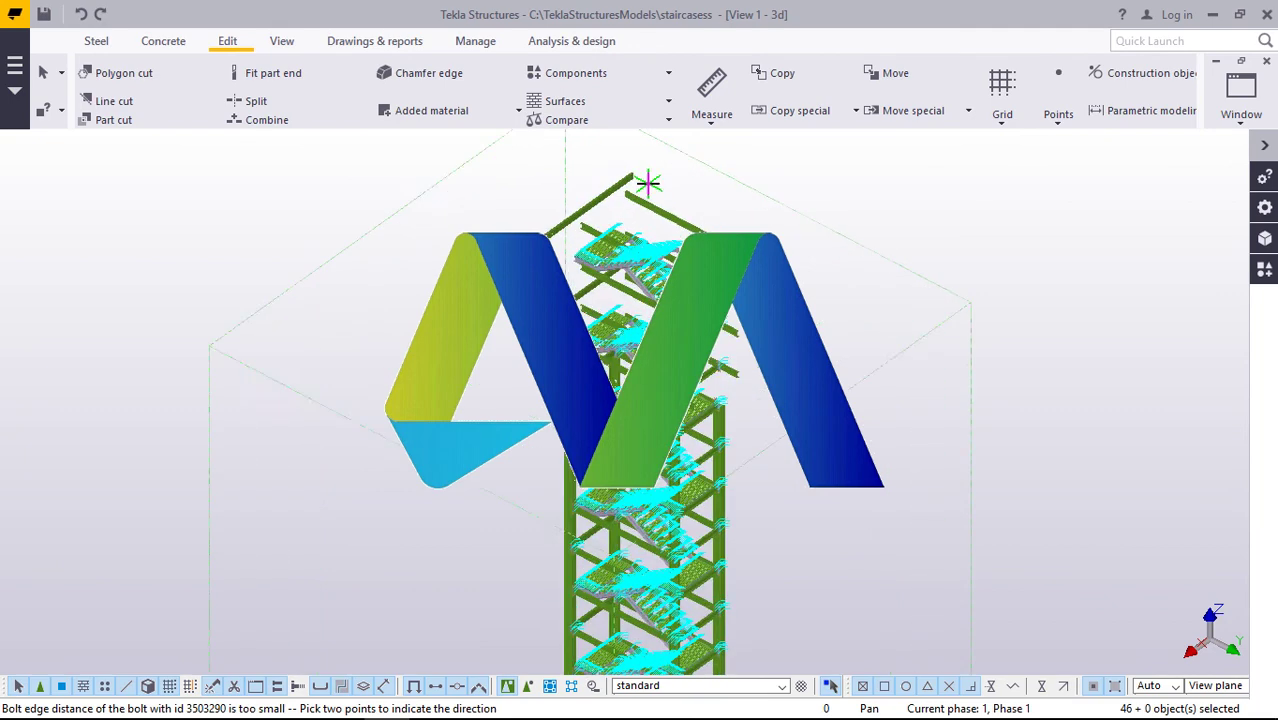
right_click(753, 200)
click(790, 208)
scroll(665, 250, up, 2)
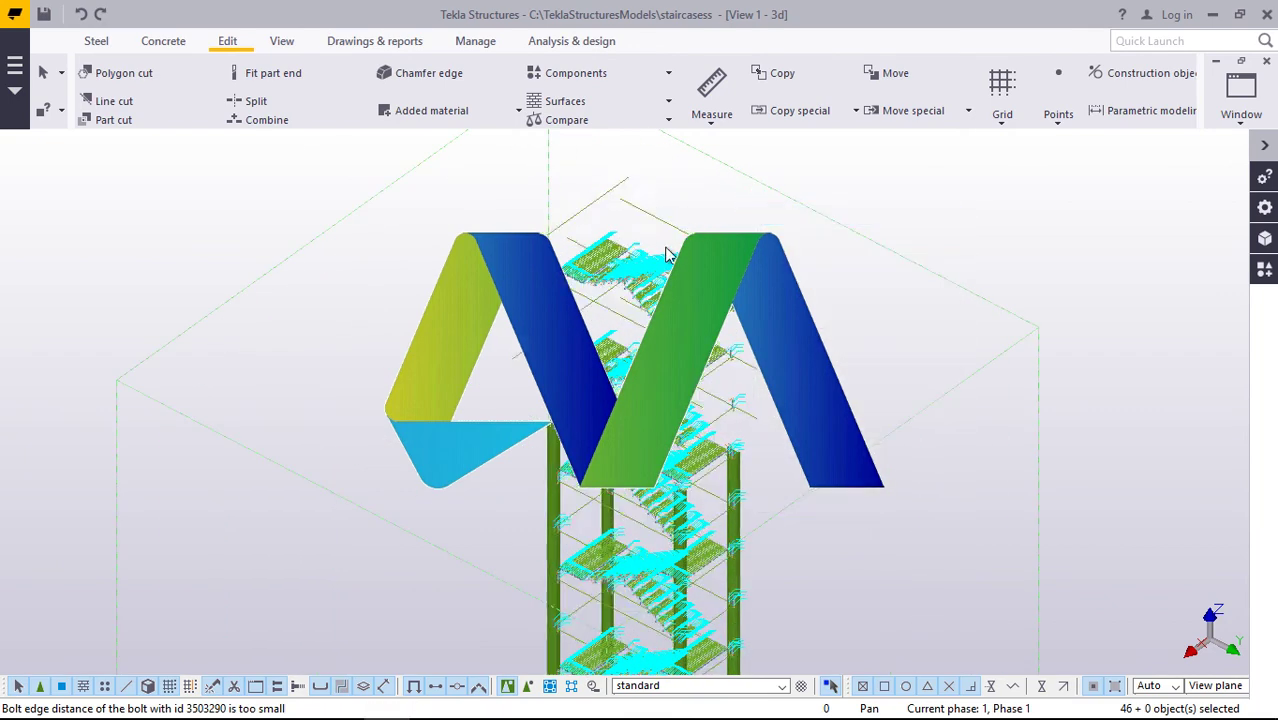
- Delete all copied stair flights, landings and beams that extend above the tops of the tower columns
click(283, 42)
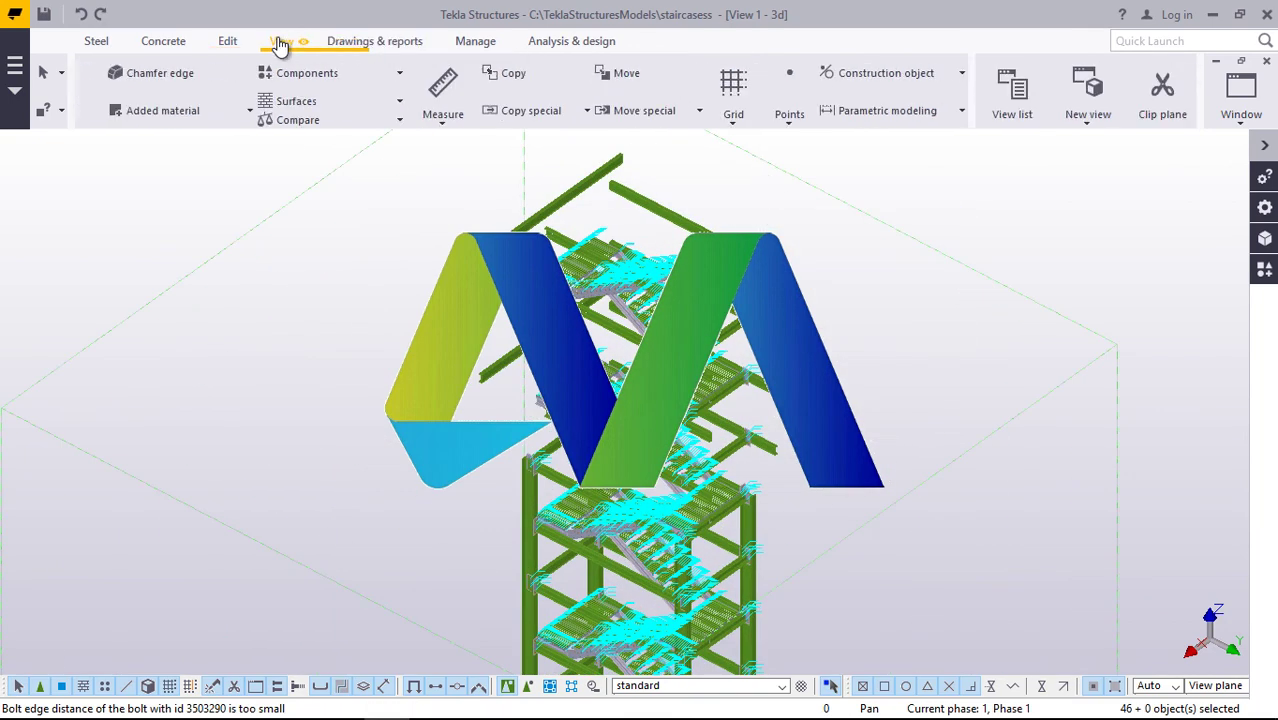
click(744, 98)
click(704, 128)
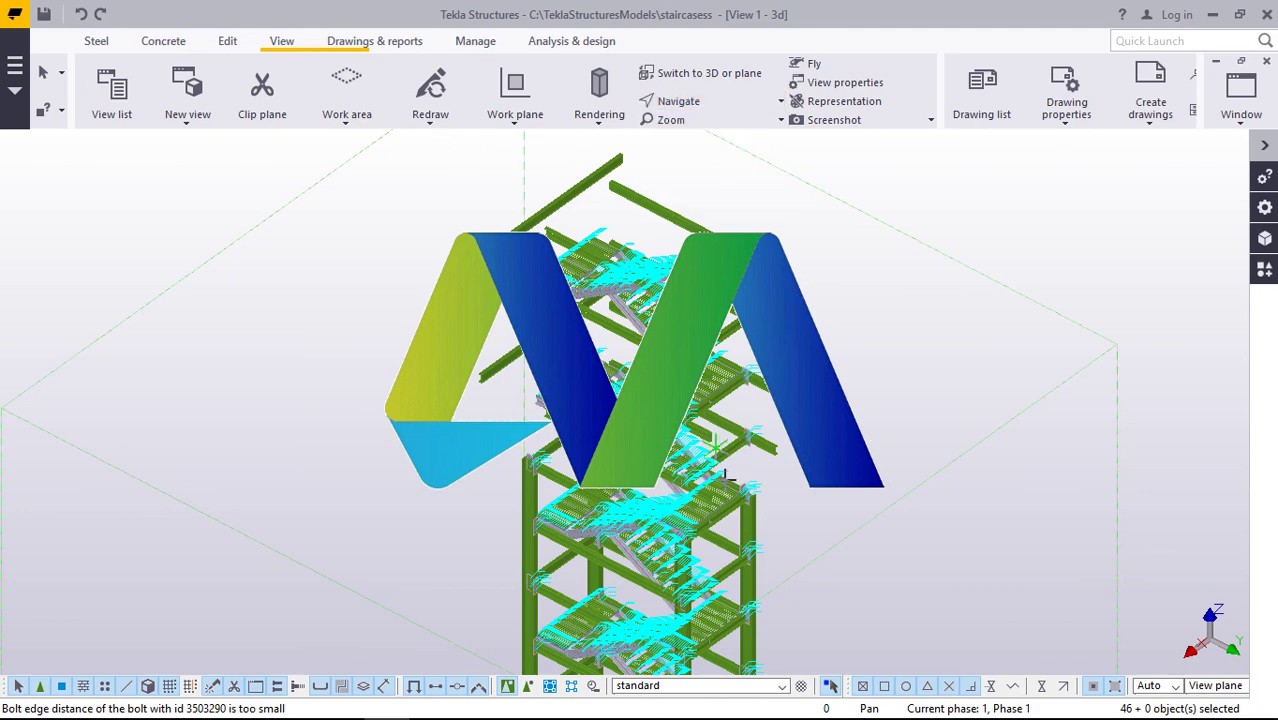
drag(742, 533, 739, 400)
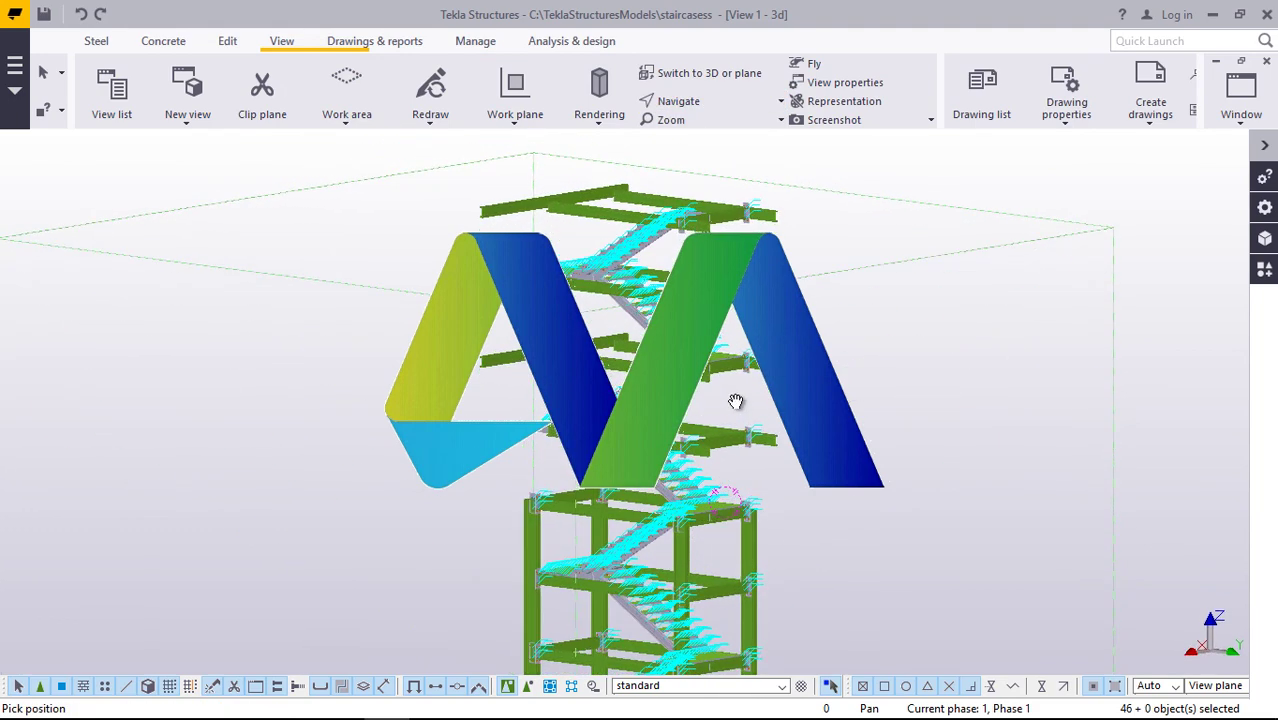
right_click(850, 330)
click(870, 333)
drag(983, 162, 371, 477)
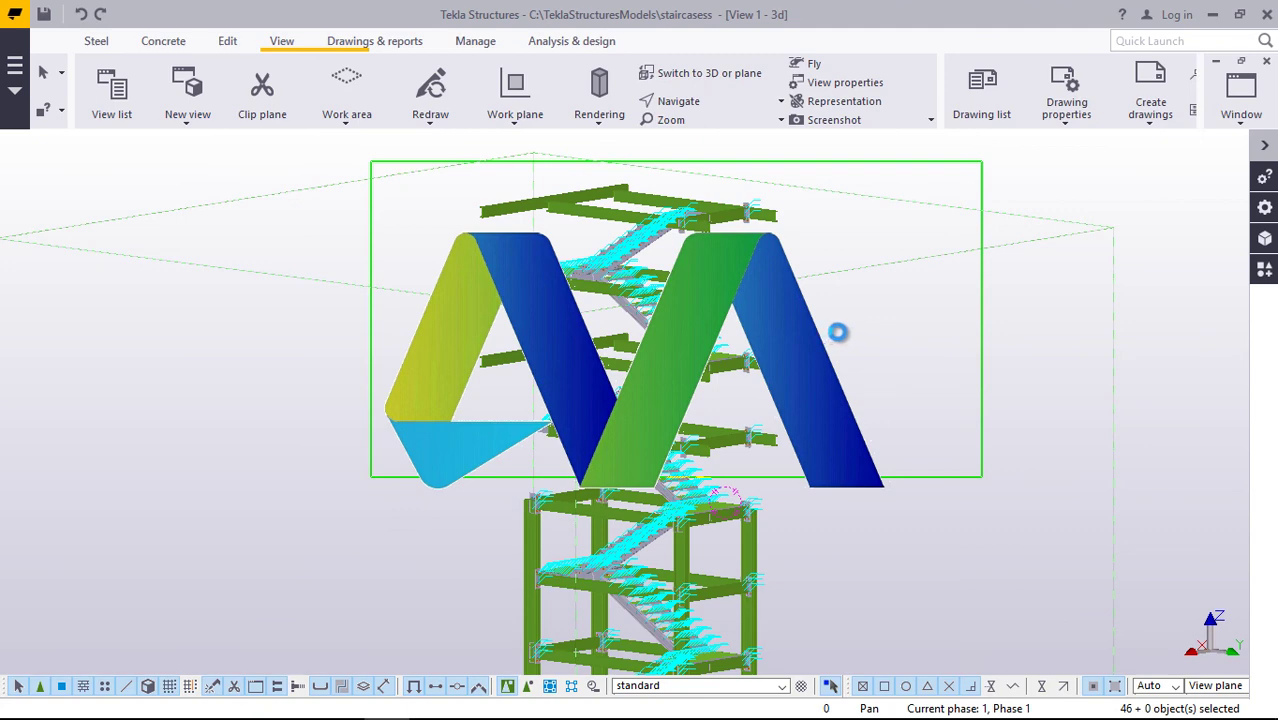
right_click(850, 324)
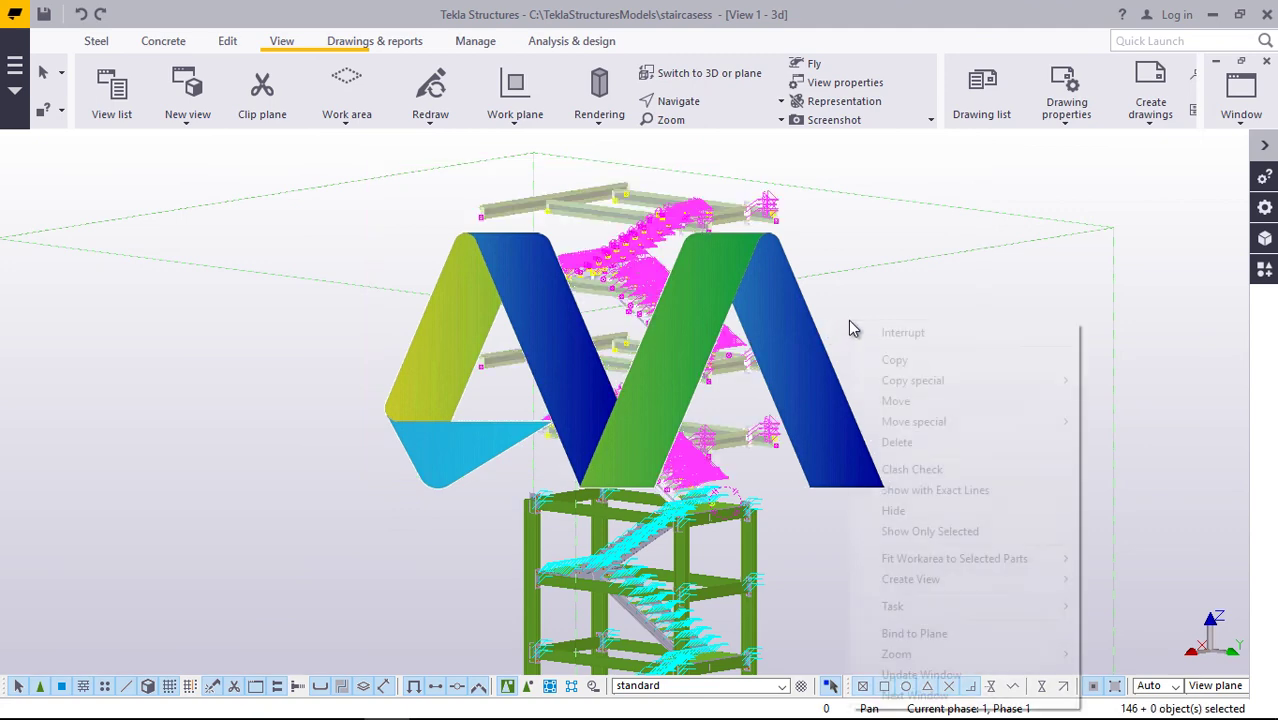
click(910, 442)
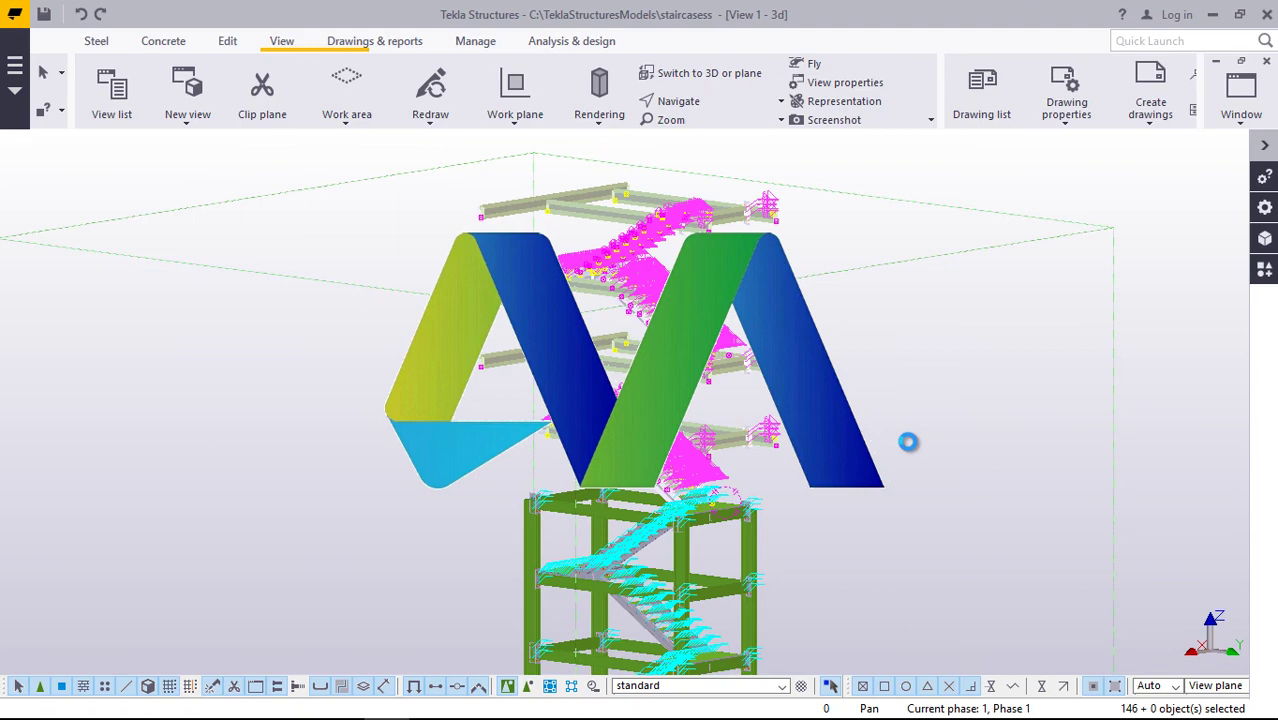
- Delete the leftover stair component floating above the topmost landing and beams
scroll(755, 487, up, 10)
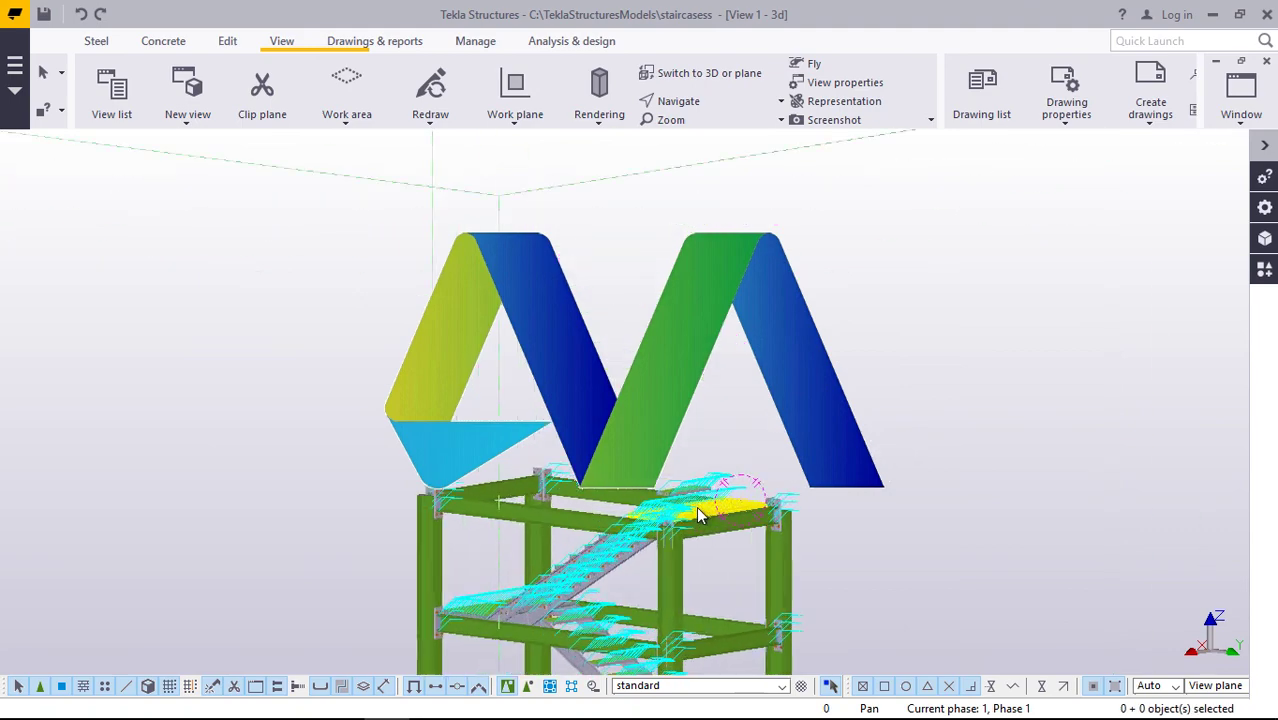
drag(1072, 277, 604, 422)
right_click(694, 420)
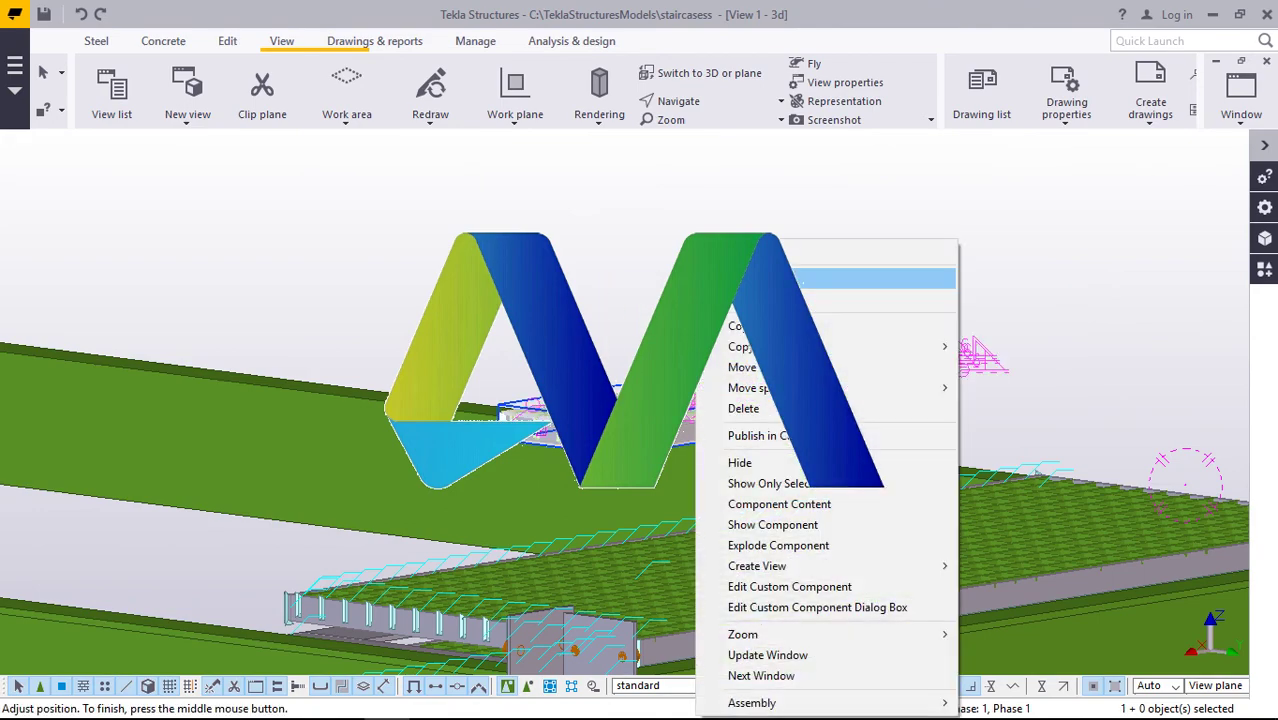
click(745, 408)
- Examine the column tops, end plates and top landing for remaining stray parts
scroll(745, 408, down, 5)
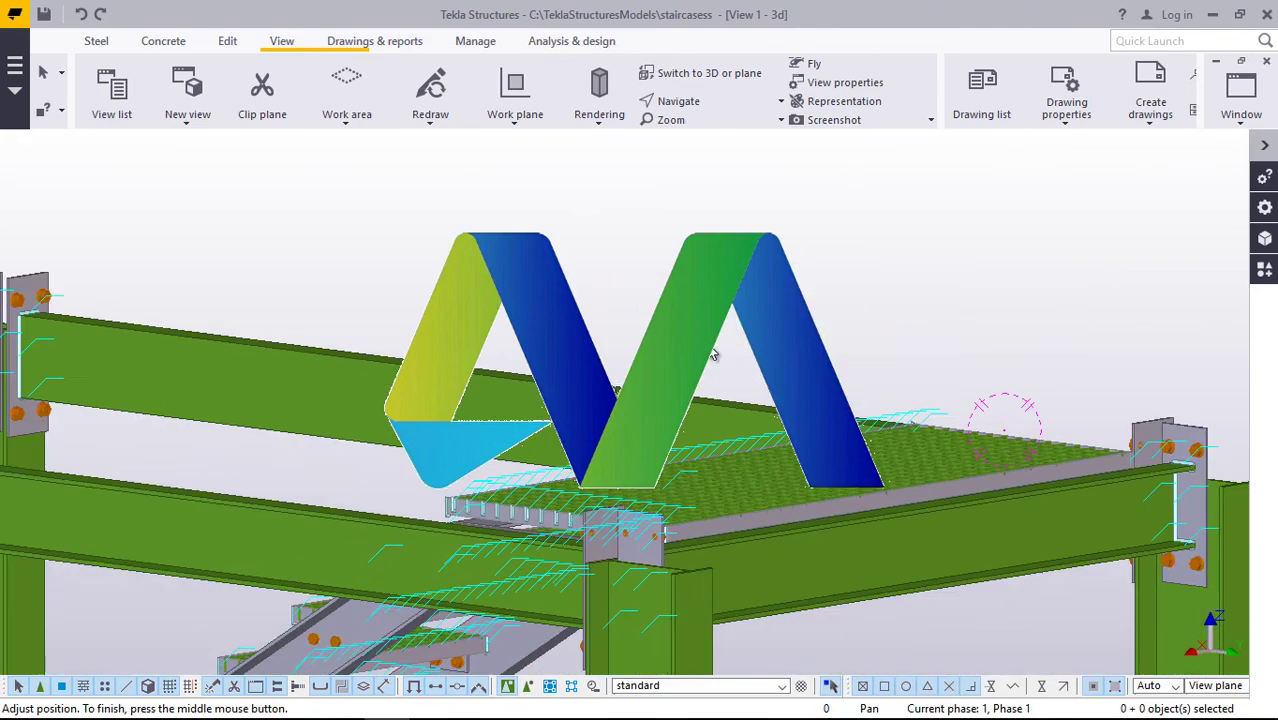
scroll(848, 391, down, 4)
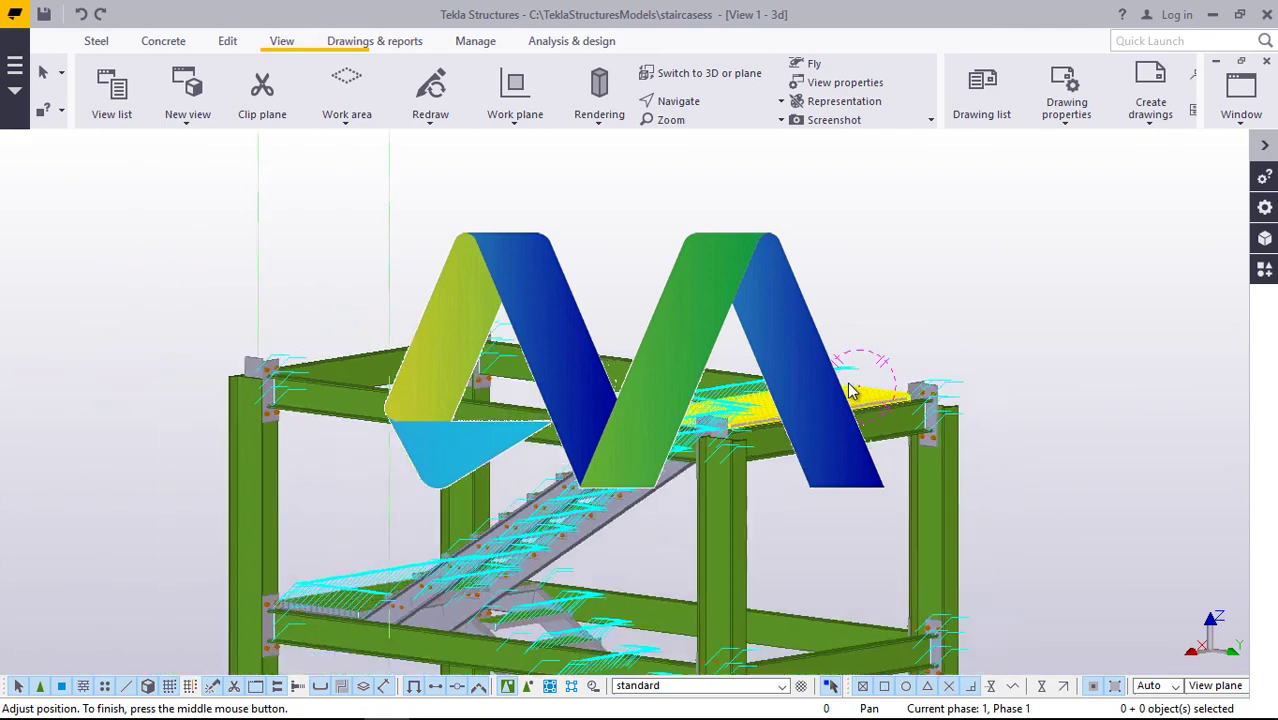
scroll(402, 385, up, 4)
scroll(396, 376, up, 2)
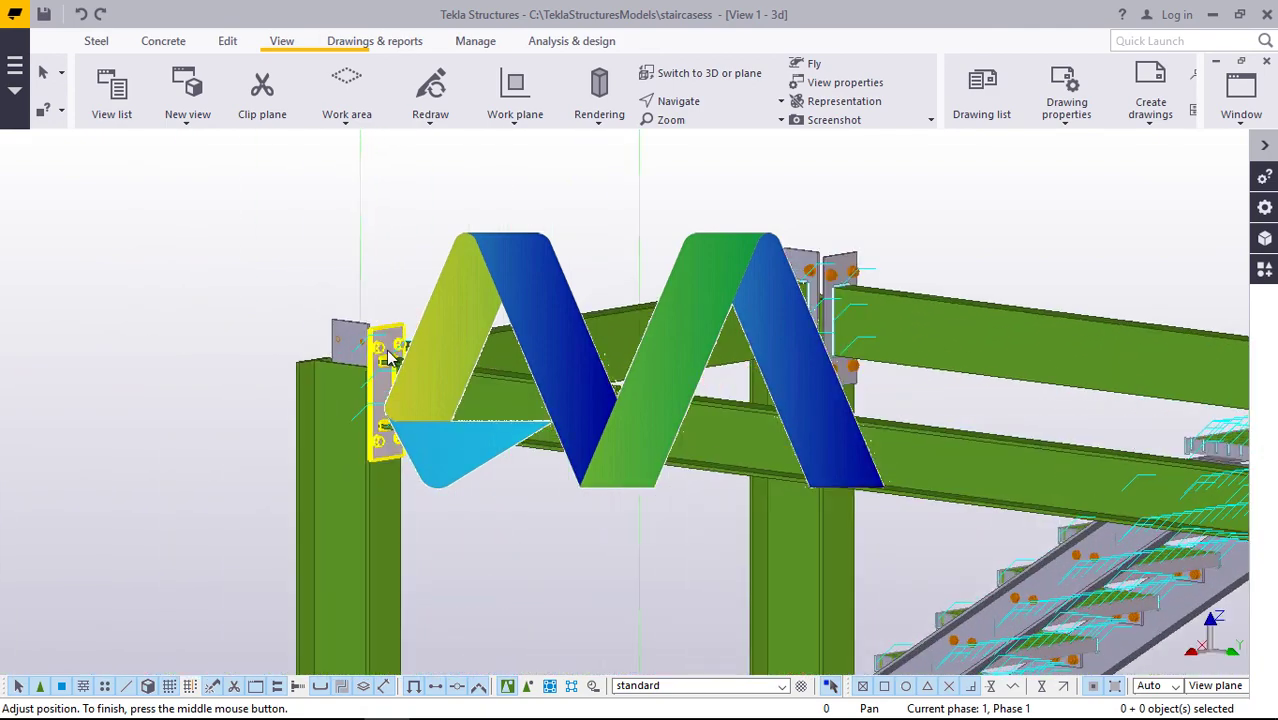
scroll(392, 377, down, 6)
scroll(876, 413, up, 4)
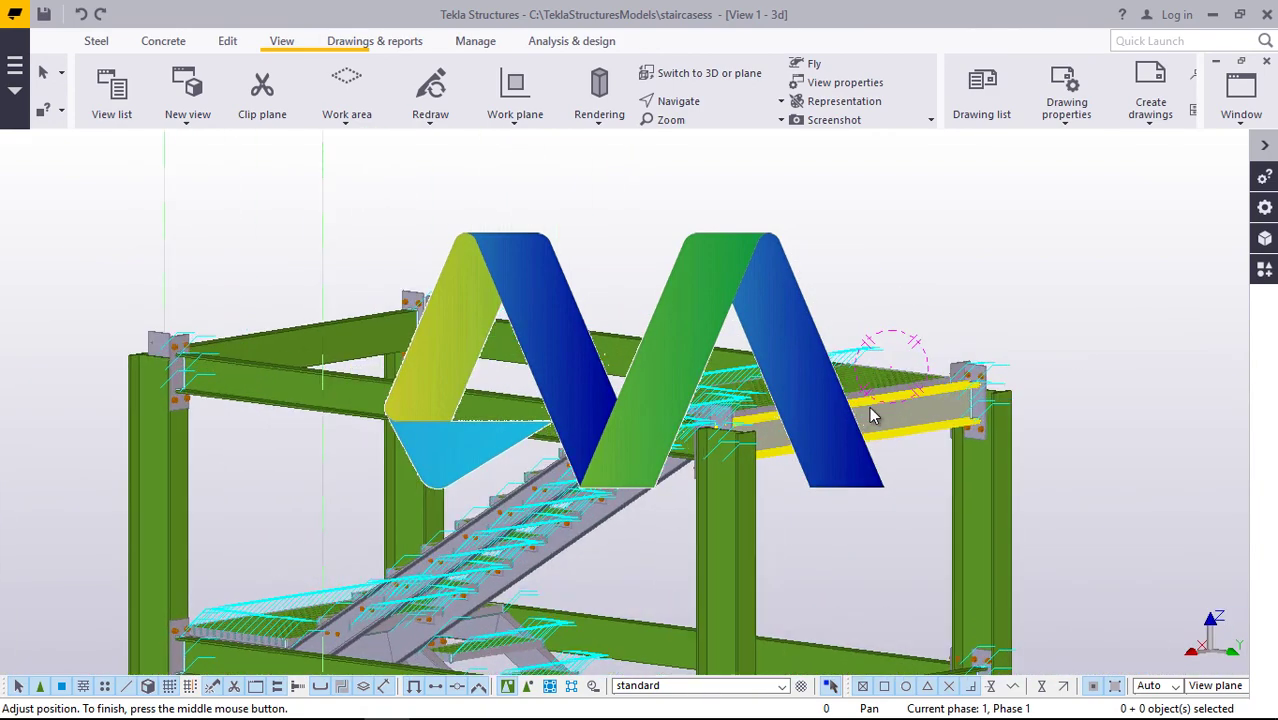
scroll(941, 379, down, 2)
- Set a view point on the tower and inspect its full height down to the base grid, then end the view point command
click(678, 101)
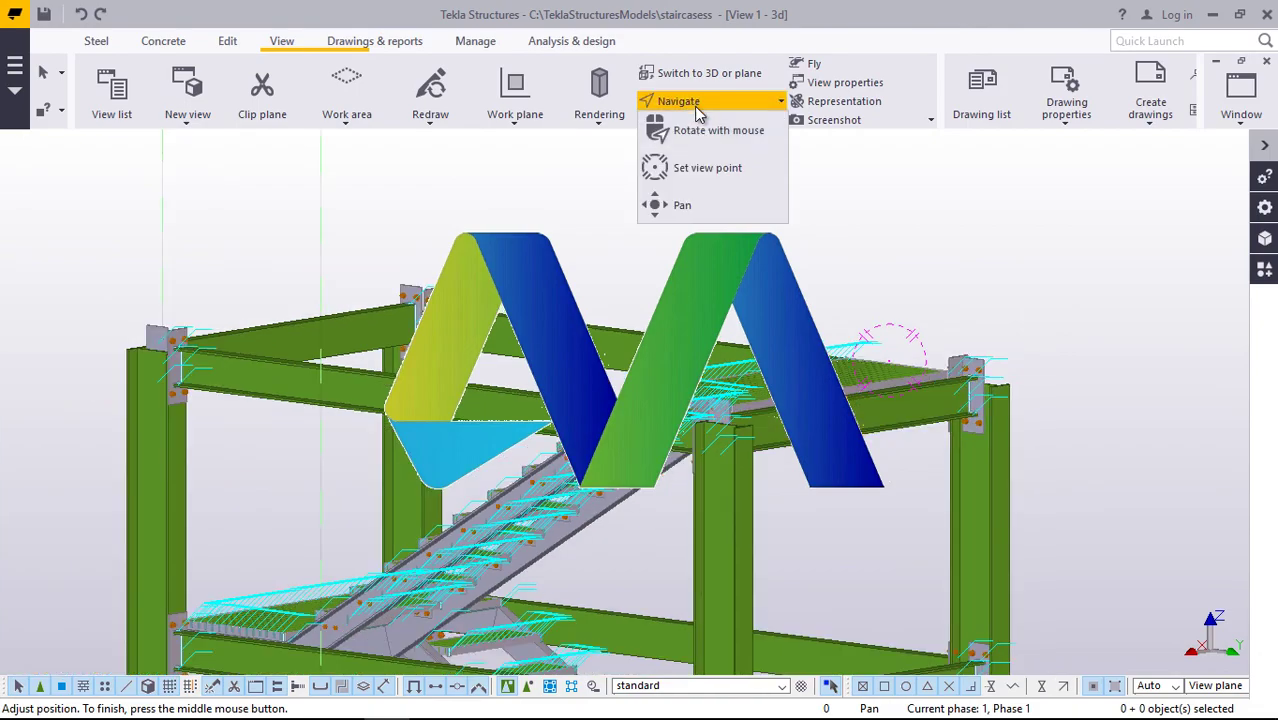
click(685, 168)
ctrl+middle_drag(851, 400, 840, 493)
scroll(838, 410, down, 5)
ctrl+middle_drag(838, 410, 832, 468)
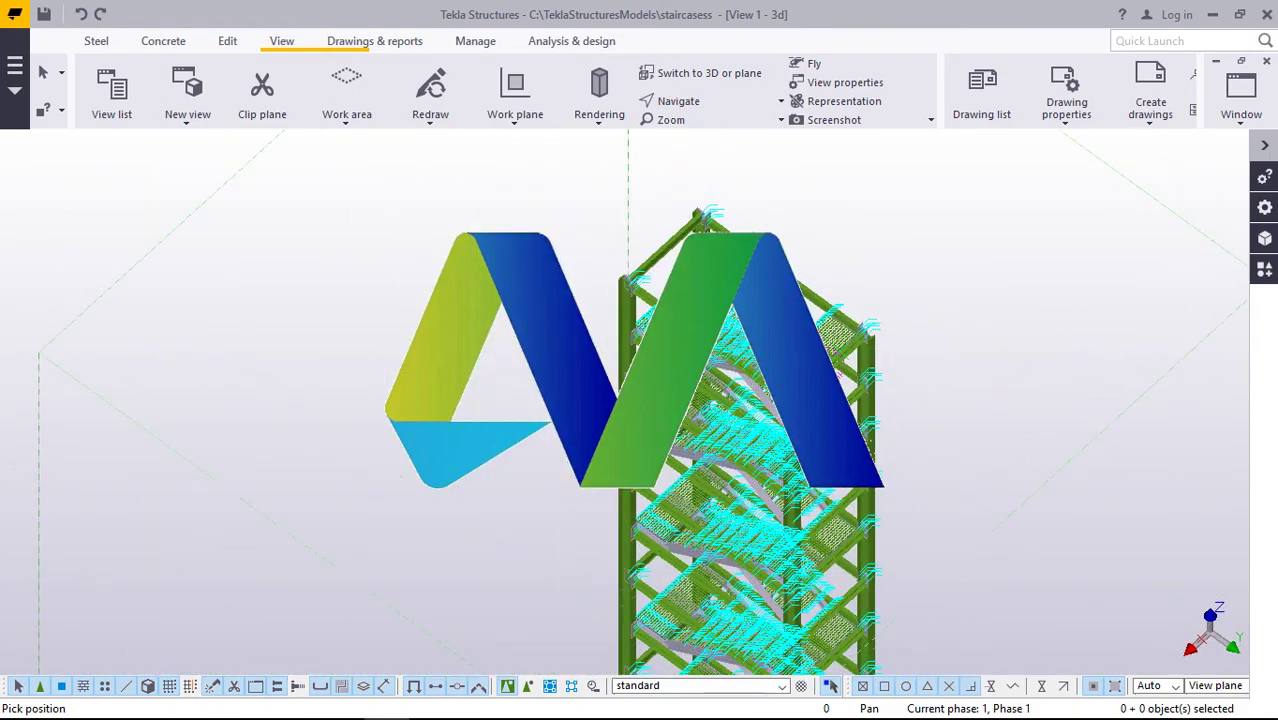
scroll(682, 318, down, 5)
ctrl+middle_drag(734, 508, 727, 536)
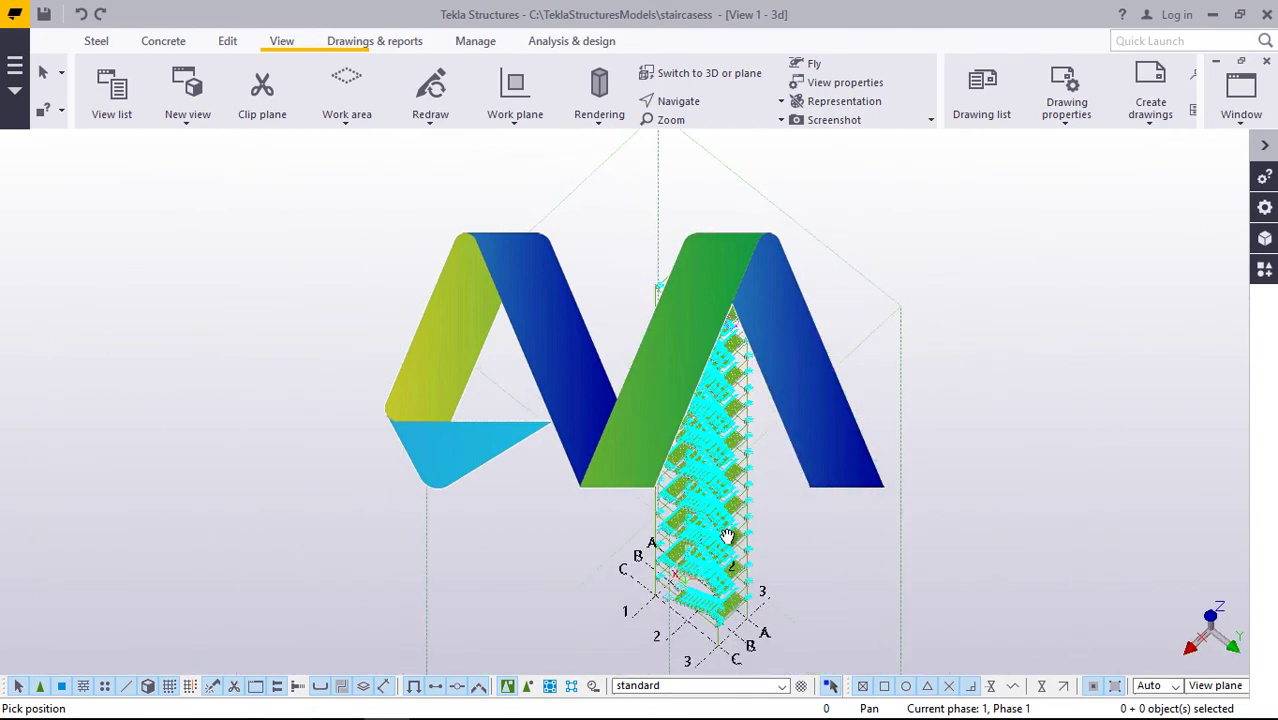
scroll(721, 572, up, 1)
scroll(718, 572, up, 5)
right_click(885, 222)
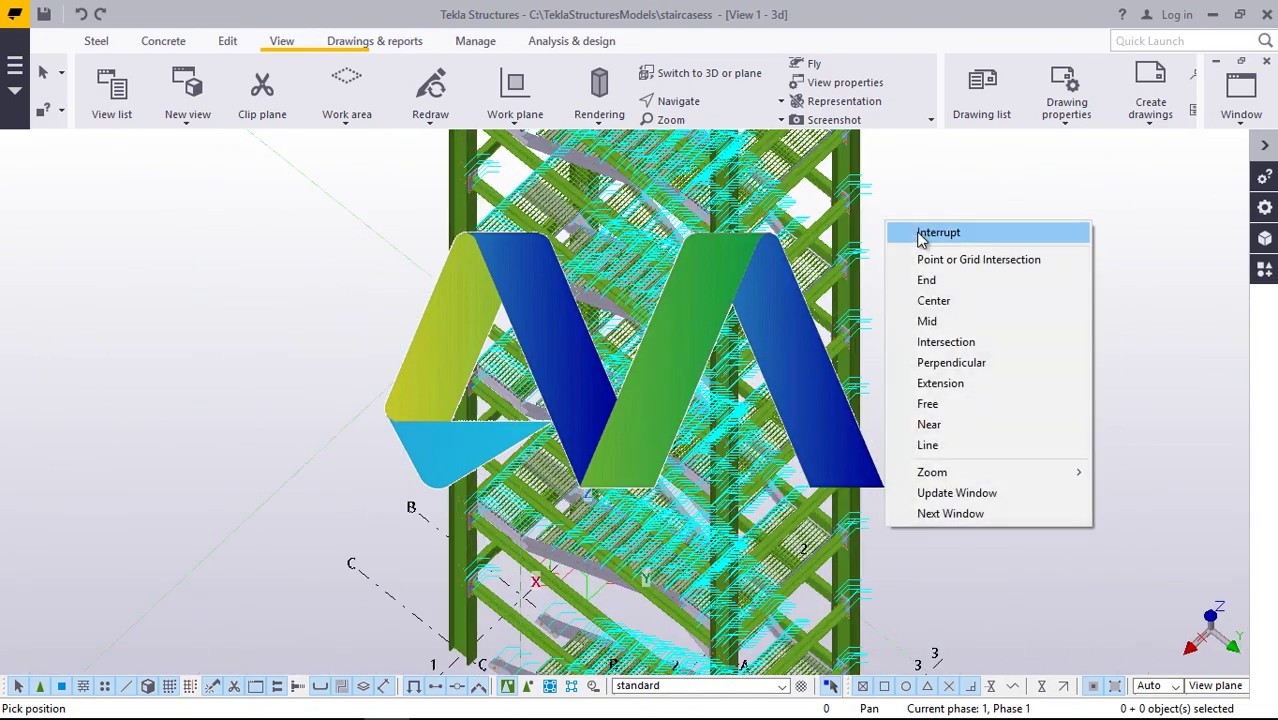
click(922, 234)
- Set a new view point and examine the stacked stair flights, landings and beam connections in side elevation
right_click(960, 218)
click(907, 216)
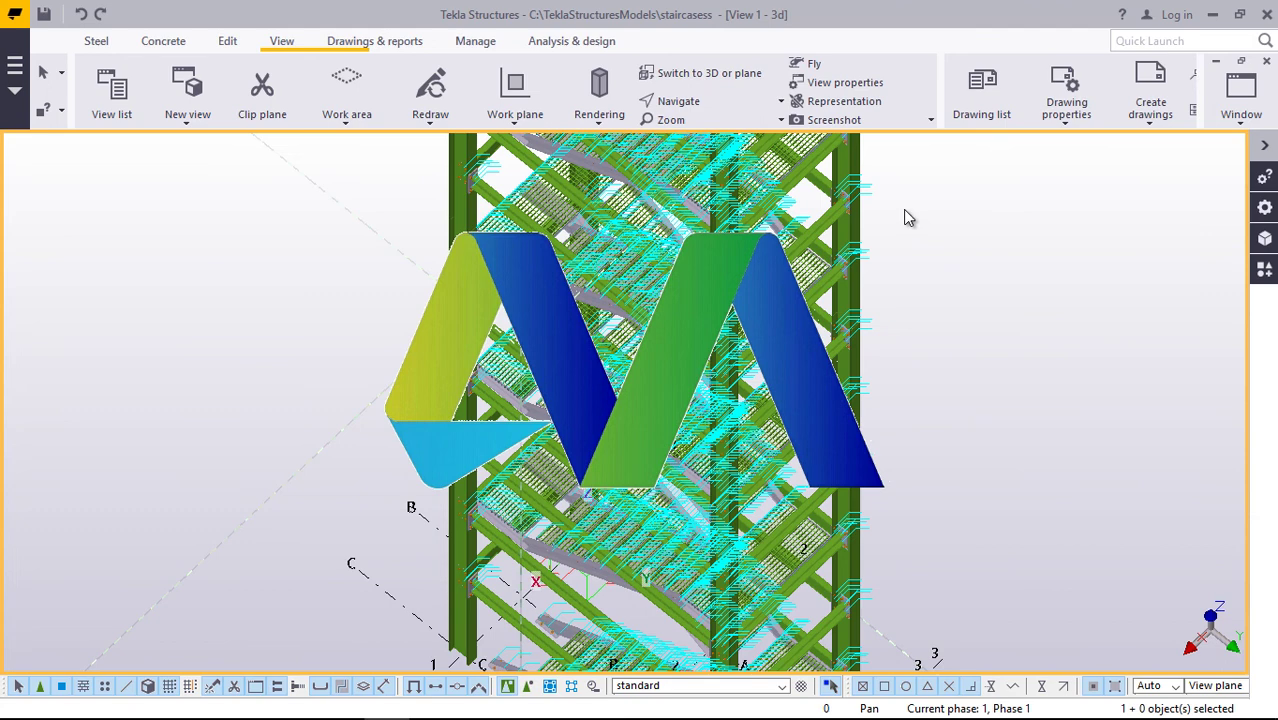
right_click(906, 213)
click(966, 318)
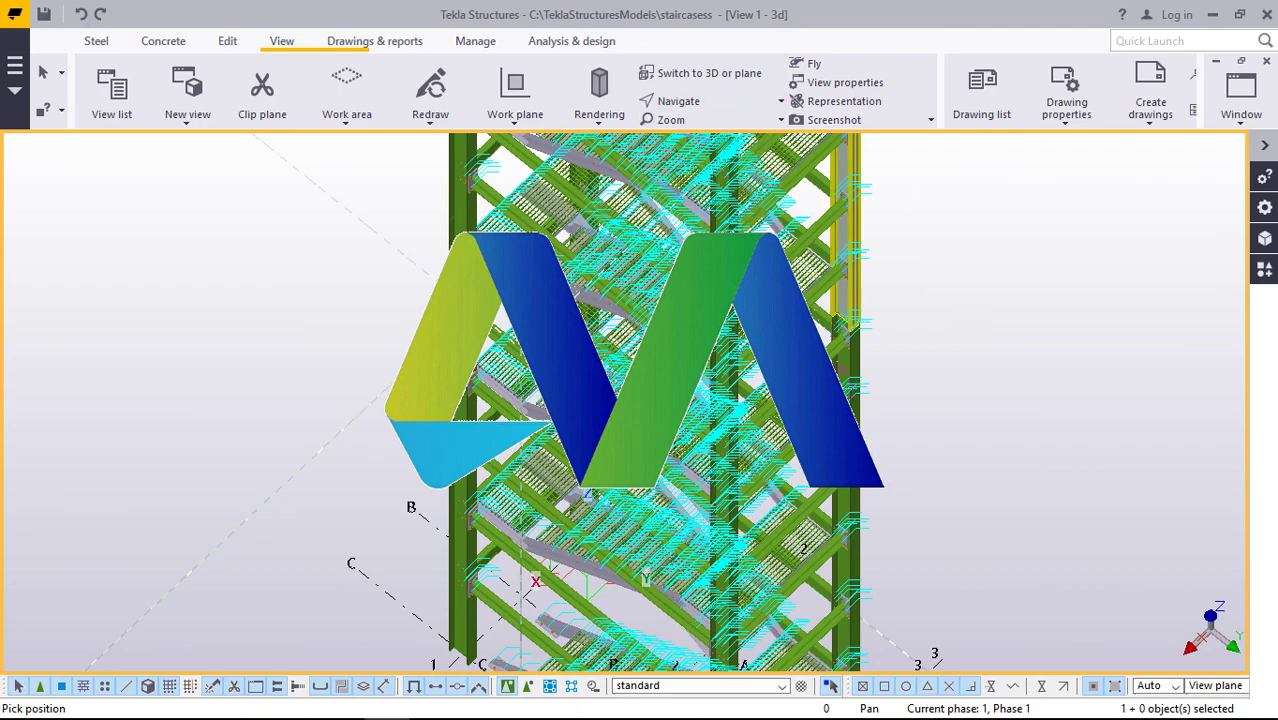
ctrl+middle_drag(862, 405, 987, 376)
scroll(730, 386, up, 6)
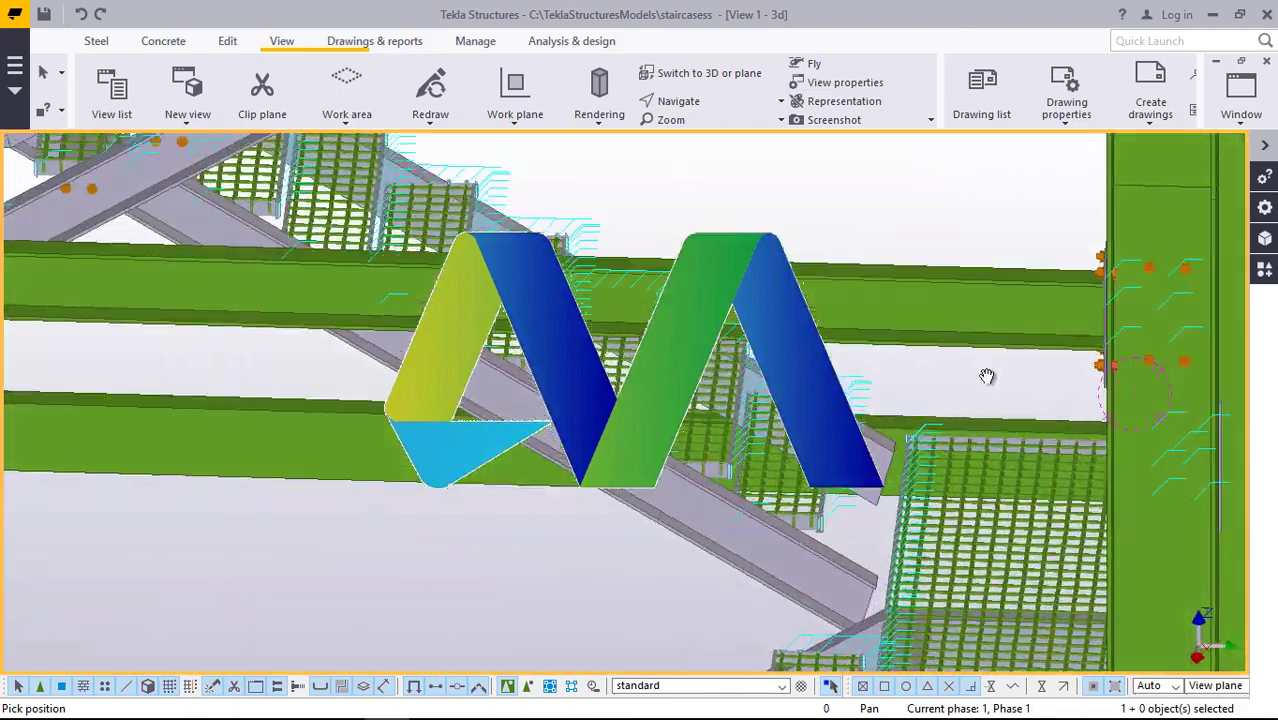
scroll(987, 376, down, 5)
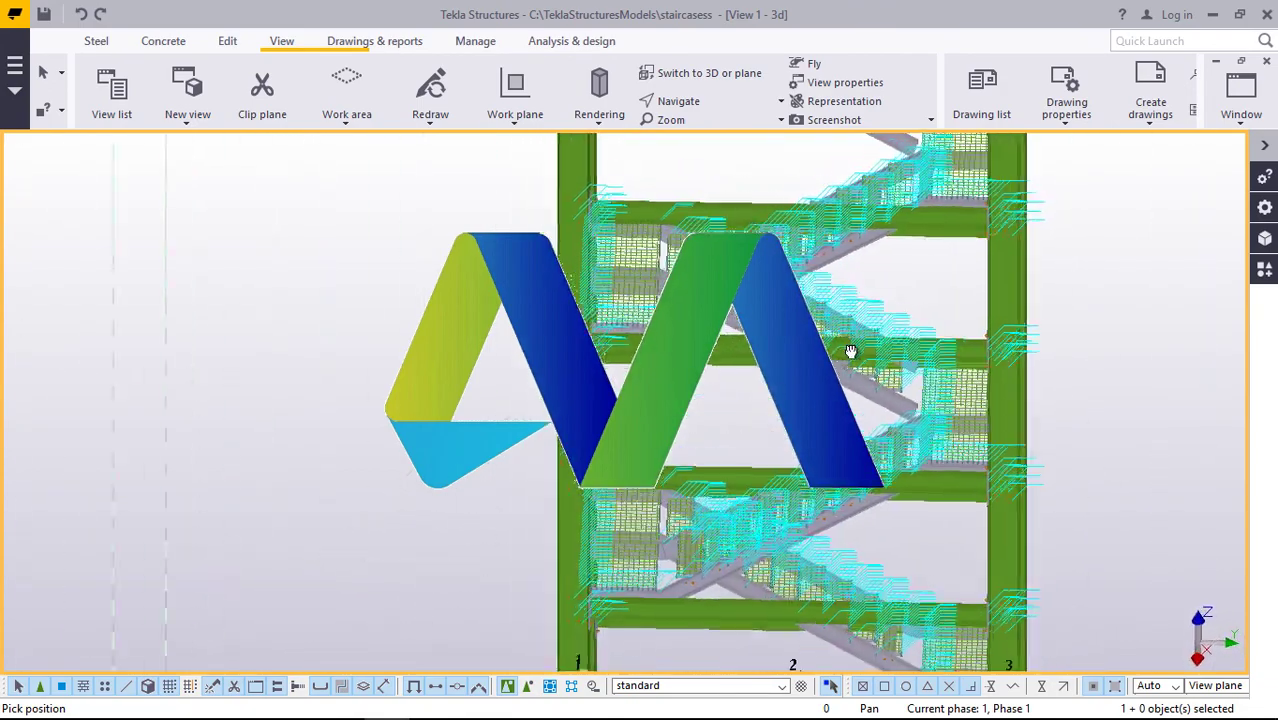
scroll(676, 556, up, 7)
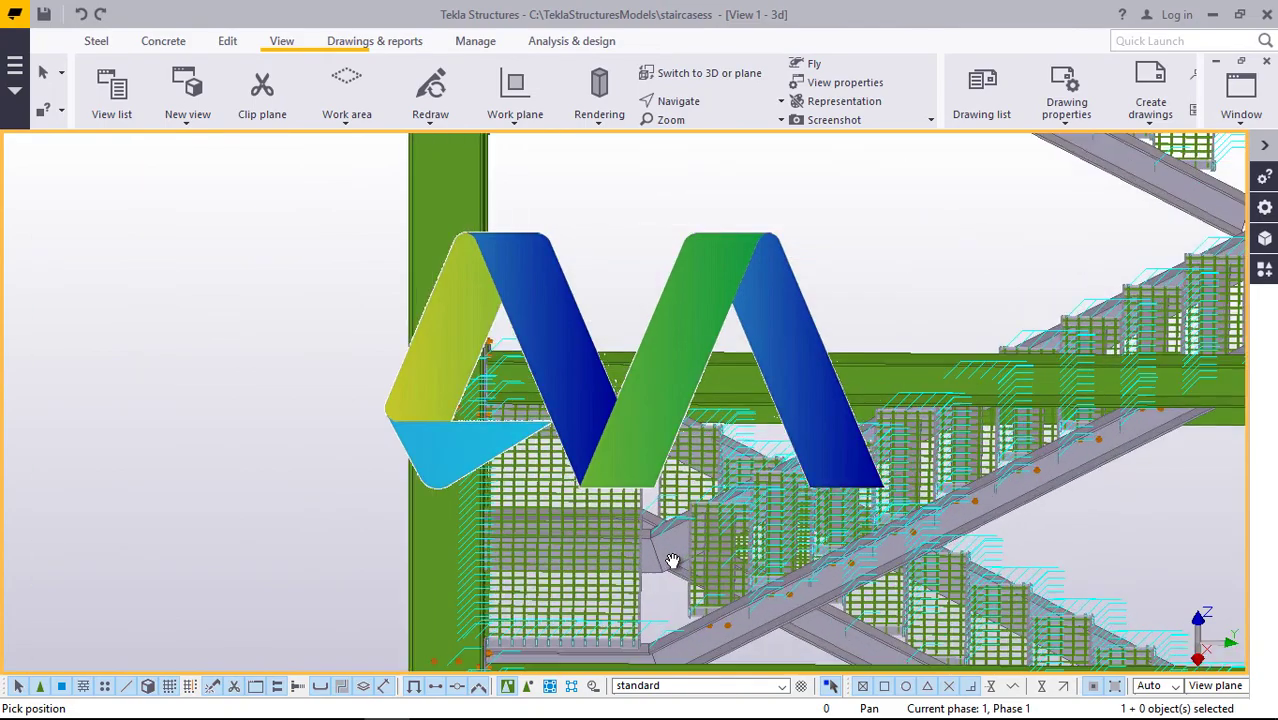
scroll(669, 490, down, 2)
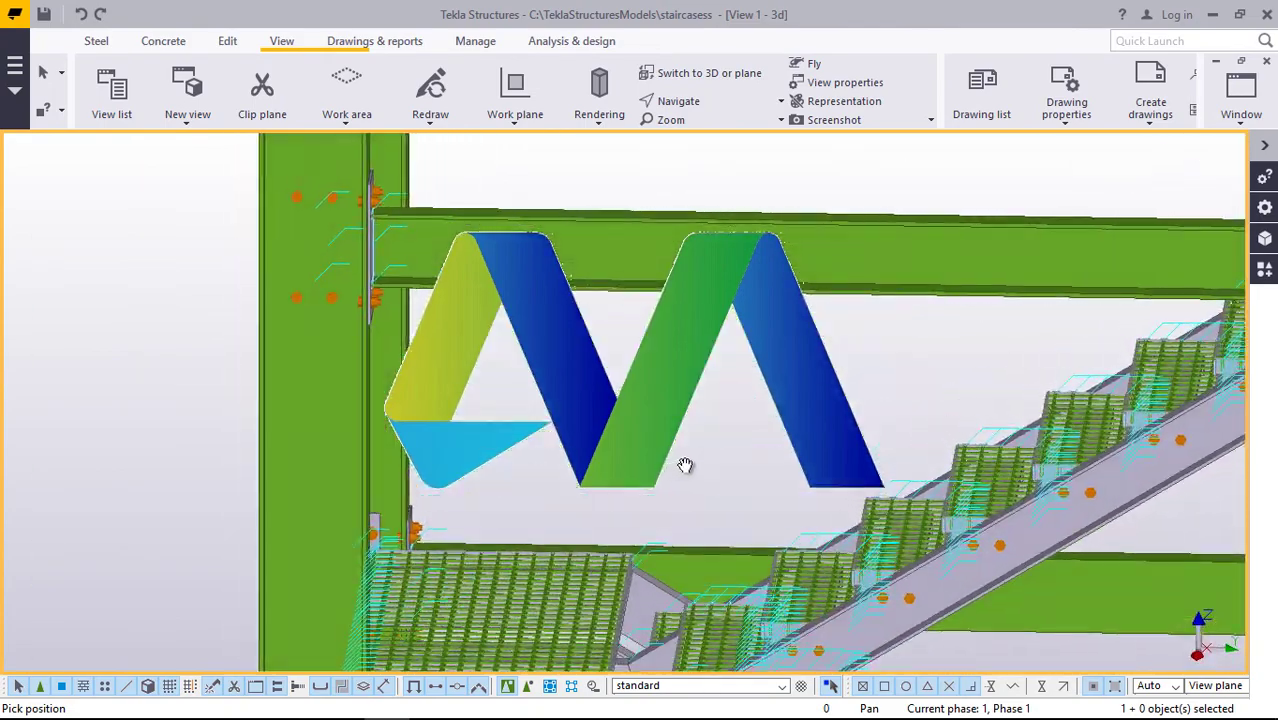
- Inspect the grating treads, stringers, landings and bolted connections of the lower flights up close from several angles
scroll(770, 500, down, 4)
middle_drag(782, 503, 738, 533)
scroll(880, 416, up, 6)
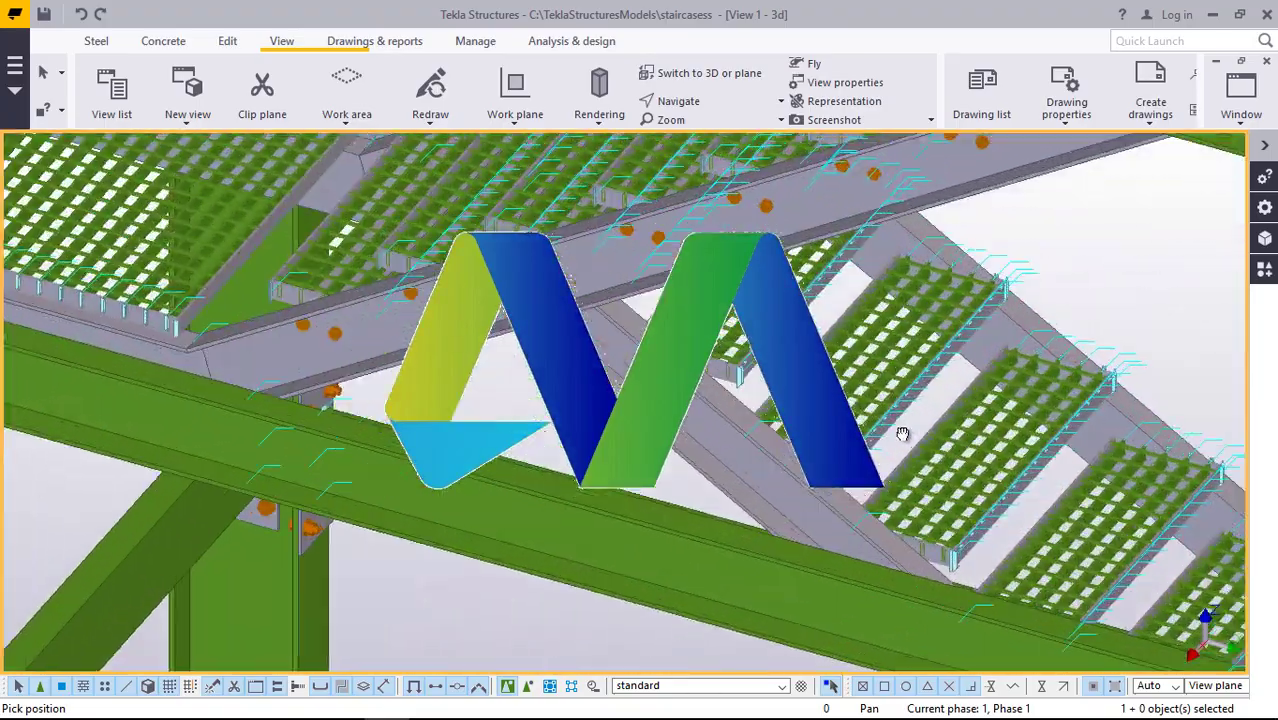
ctrl+middle_drag(904, 434, 660, 380)
scroll(668, 370, down, 5)
ctrl+middle_drag(933, 448, 790, 440)
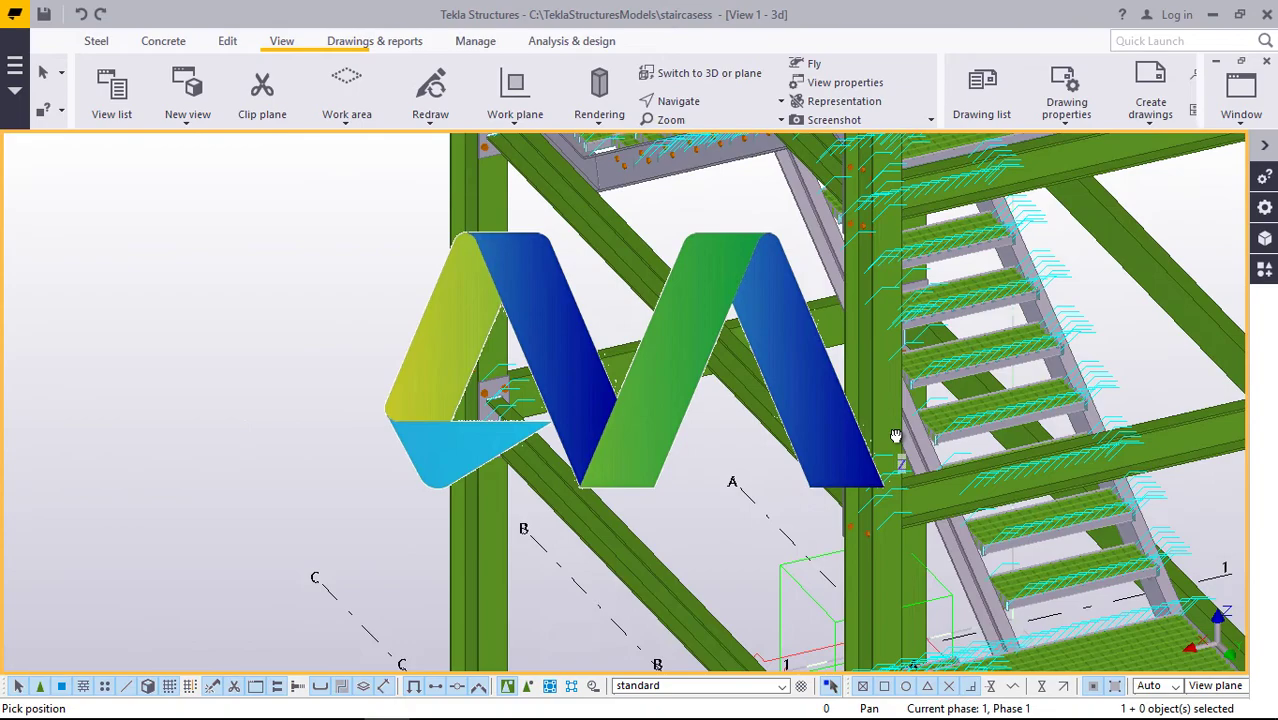
ctrl+middle_drag(896, 436, 1041, 462)
scroll(505, 438, up, 3)
middle_drag(610, 190, 790, 440)
scroll(782, 508, down, 5)
scroll(764, 499, up, 8)
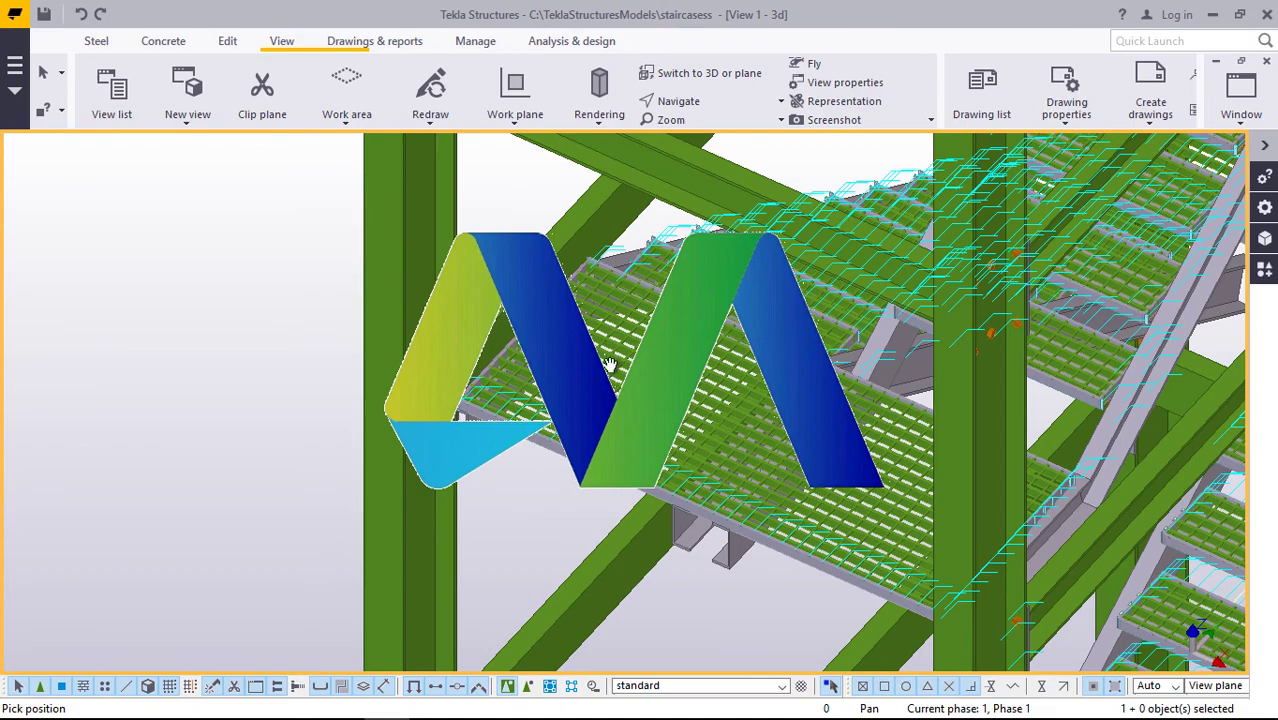
- Review the repeated stair levels from different sides, comparing close-ups of the landings with the whole tower
scroll(610, 364, down, 7)
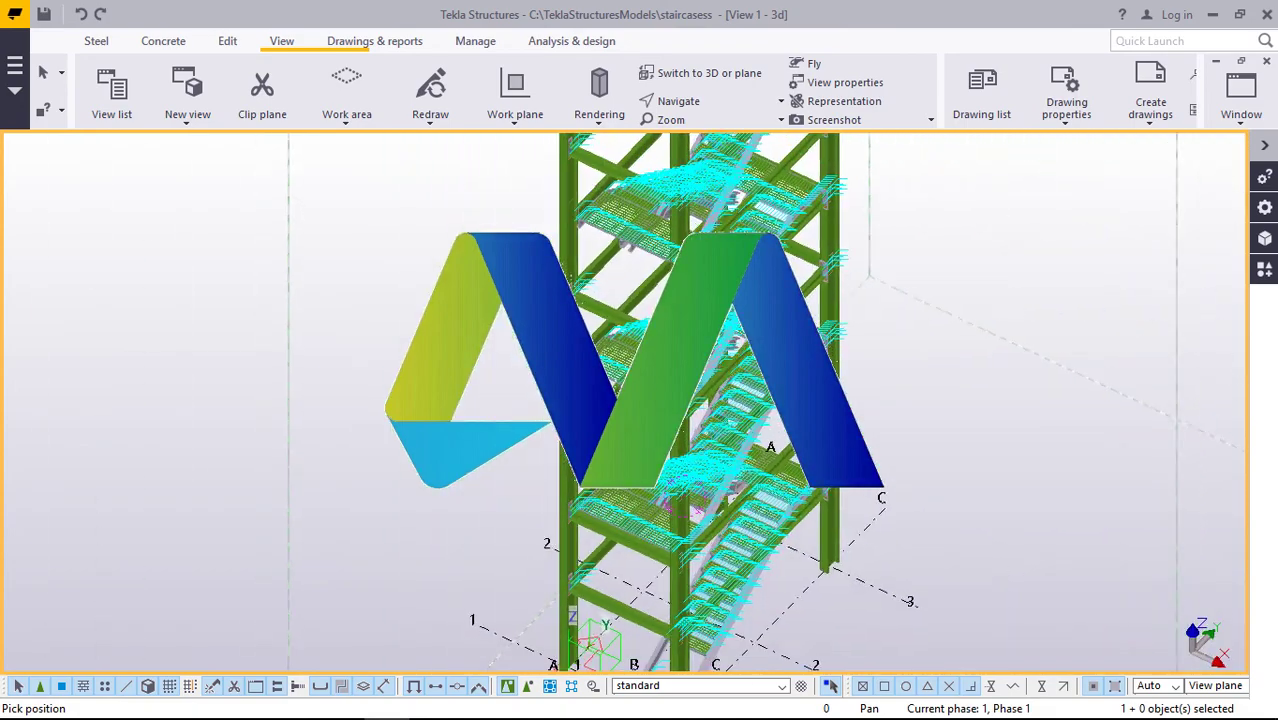
ctrl+middle_drag(668, 385, 632, 230)
scroll(616, 200, up, 10)
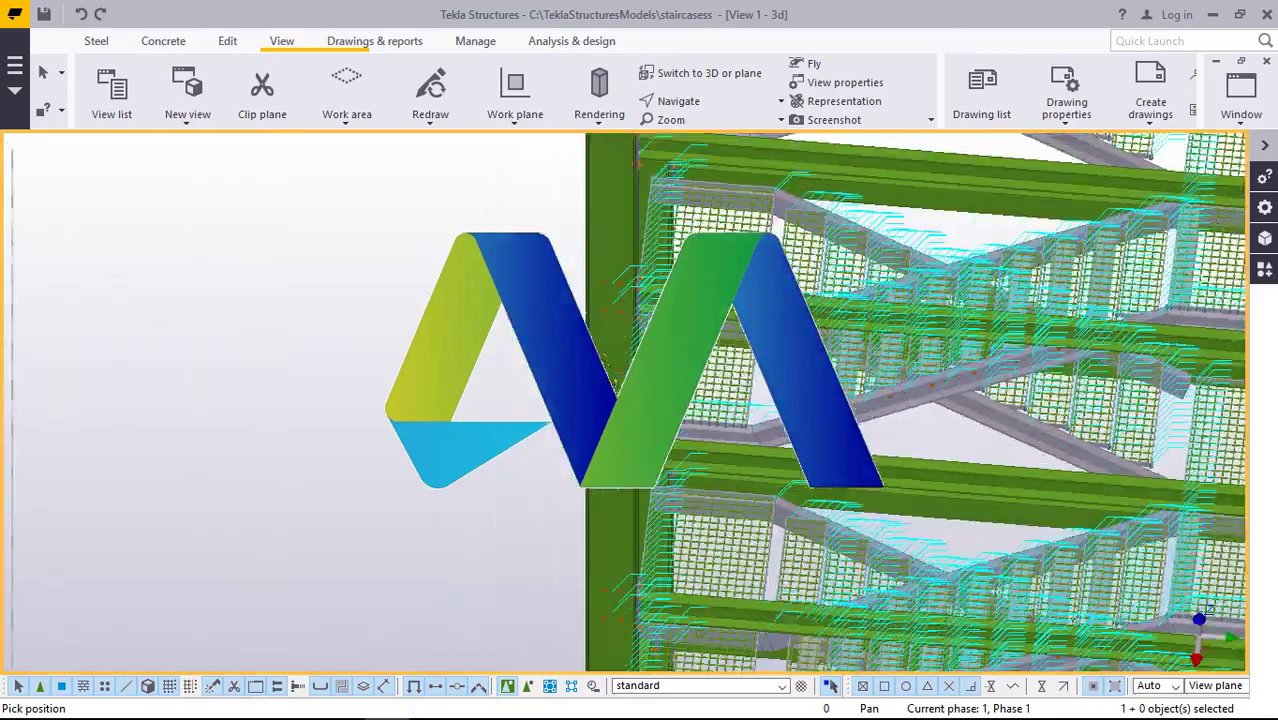
scroll(614, 362, down, 10)
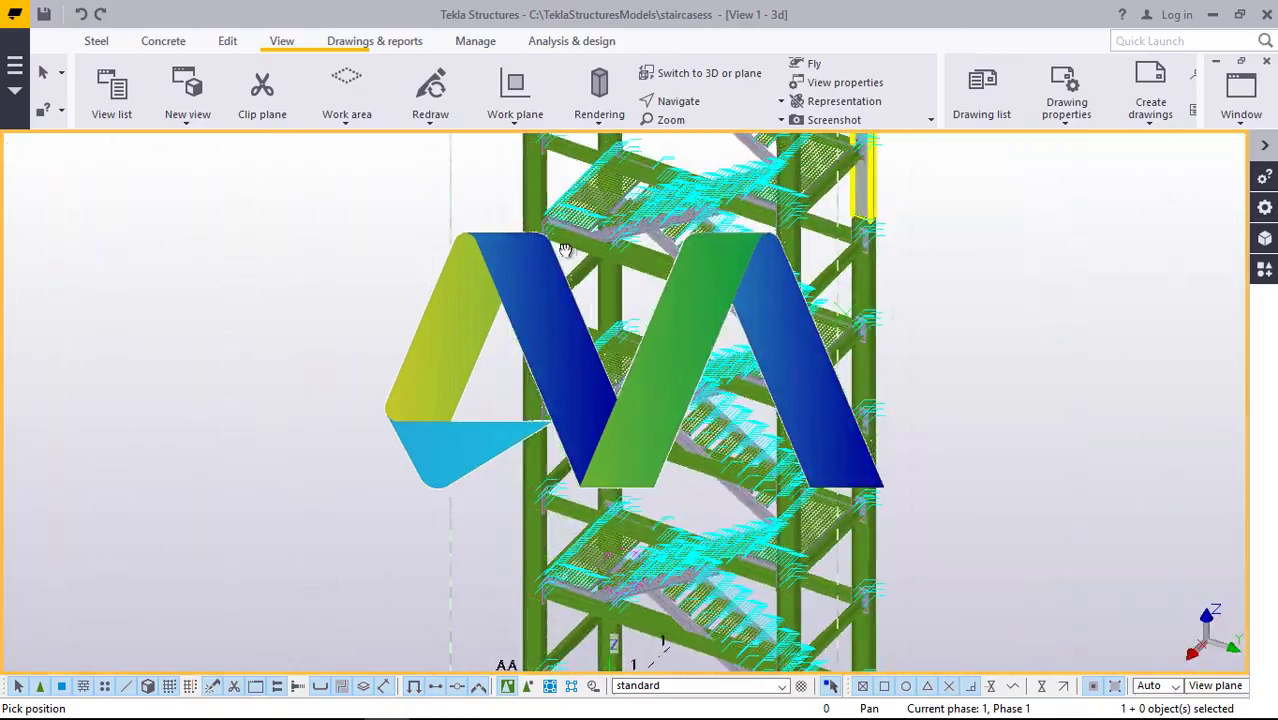
scroll(614, 362, up, 10)
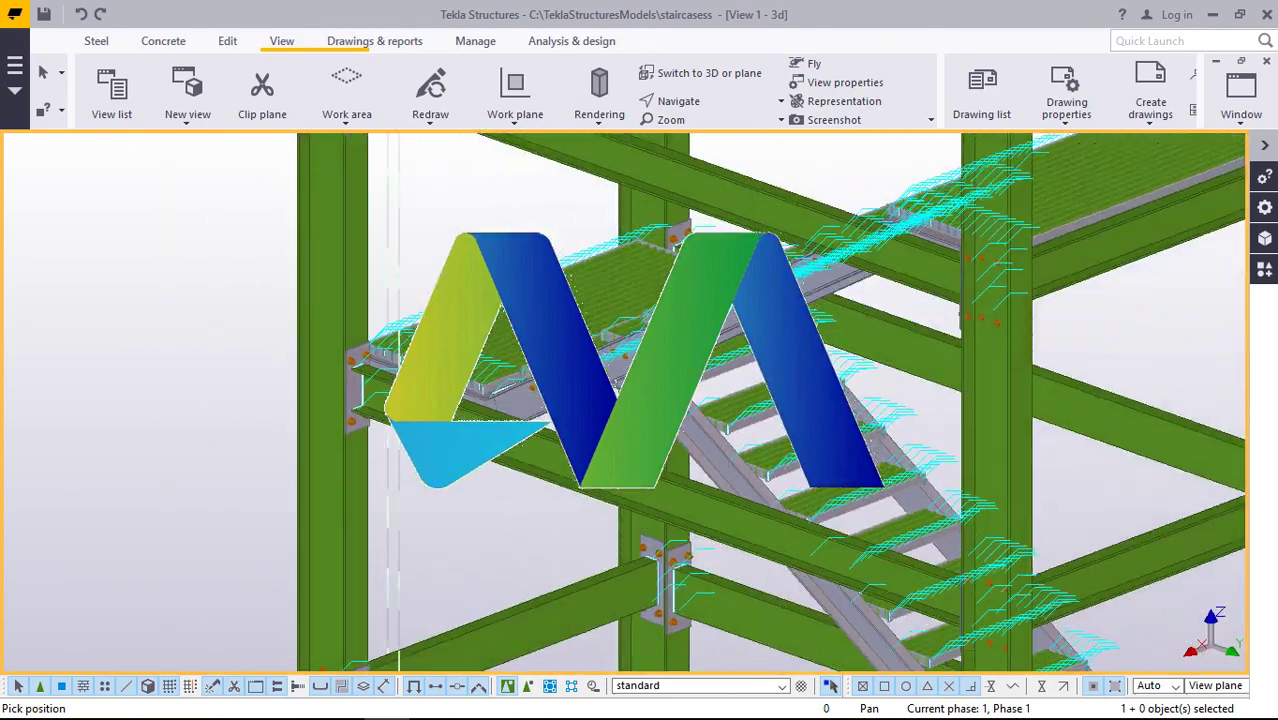
scroll(711, 360, down, 8)
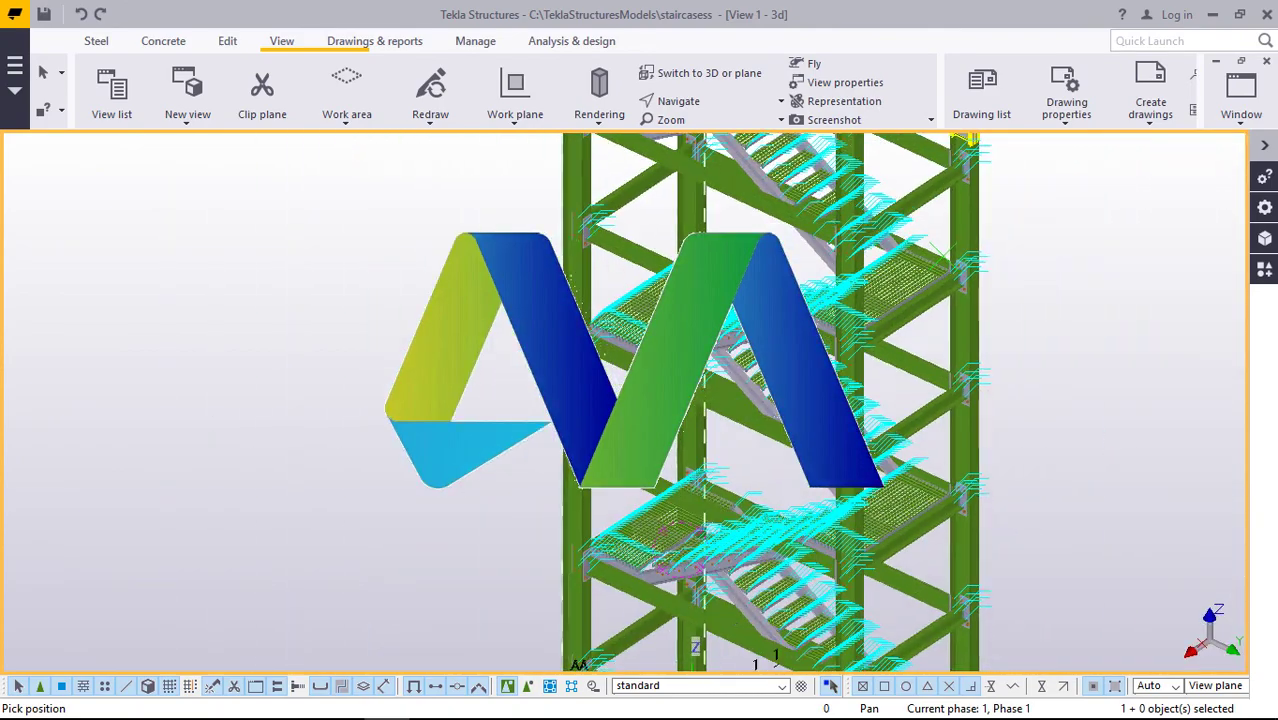
ctrl+middle_drag(814, 297, 1044, 280)
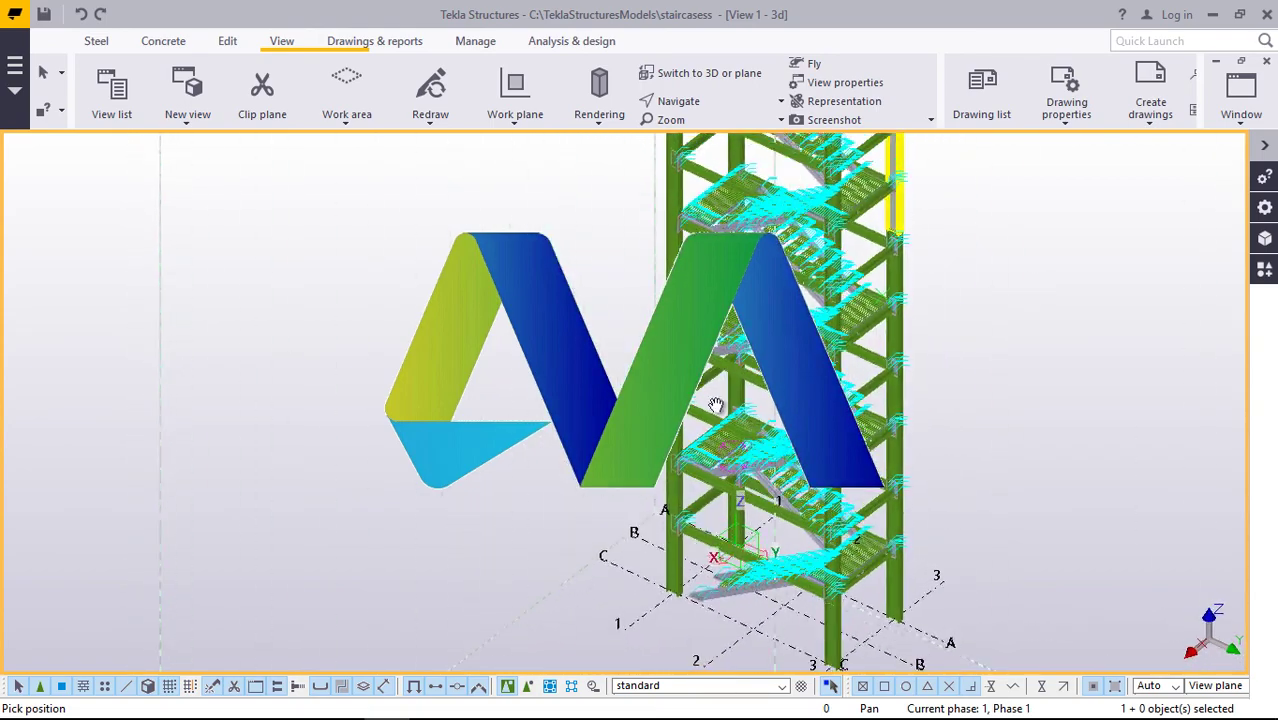
- Search the applications and components catalog for "bas"
scroll(772, 428, up, 6)
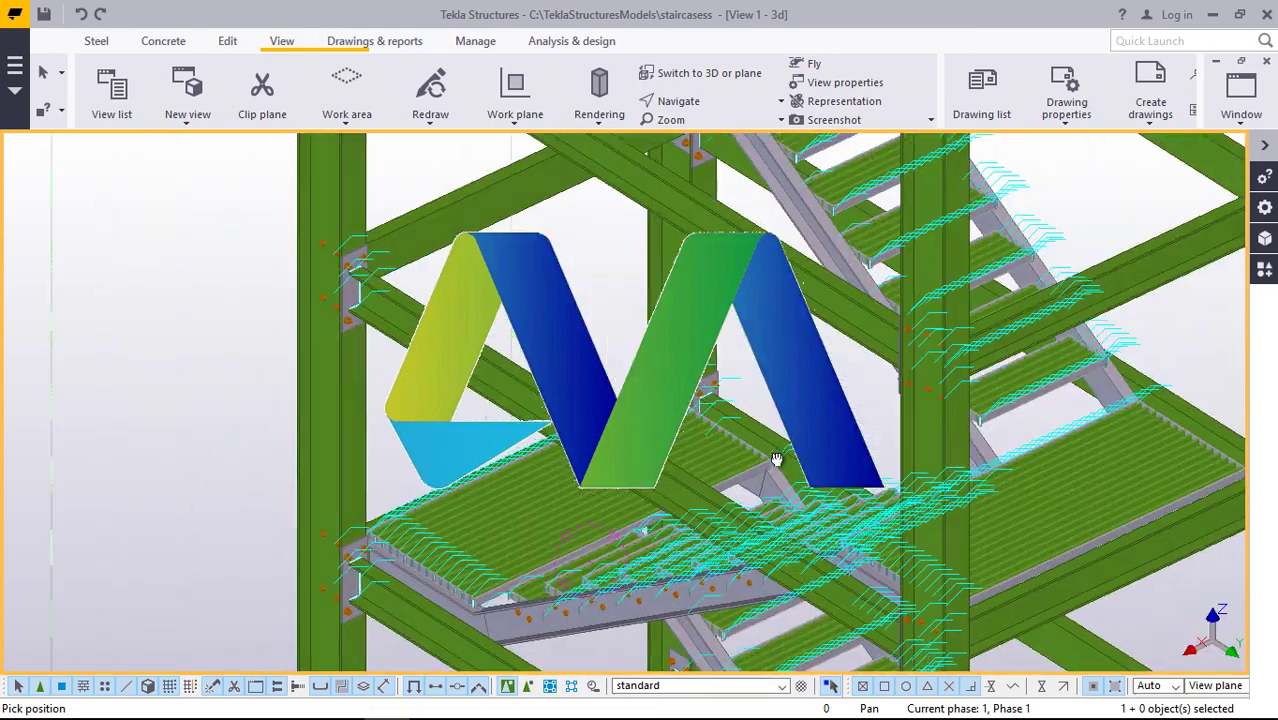
scroll(746, 388, down, 6)
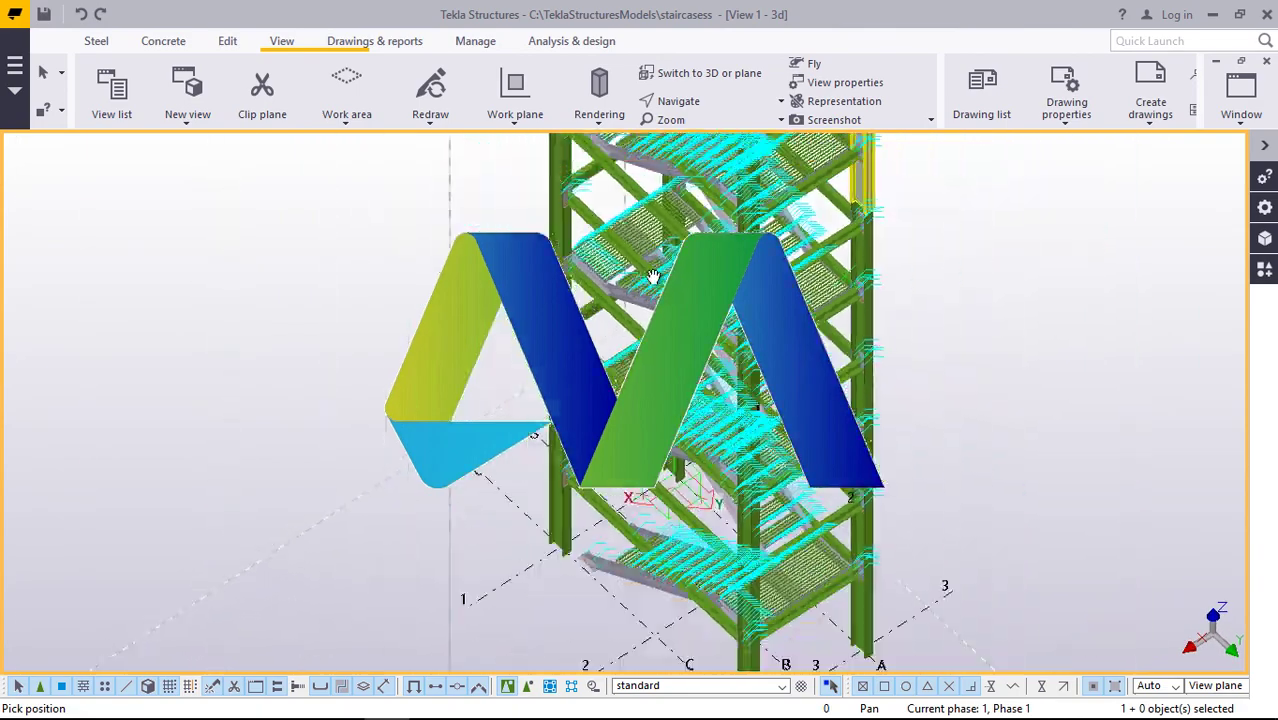
scroll(597, 343, up, 5)
right_click(597, 343)
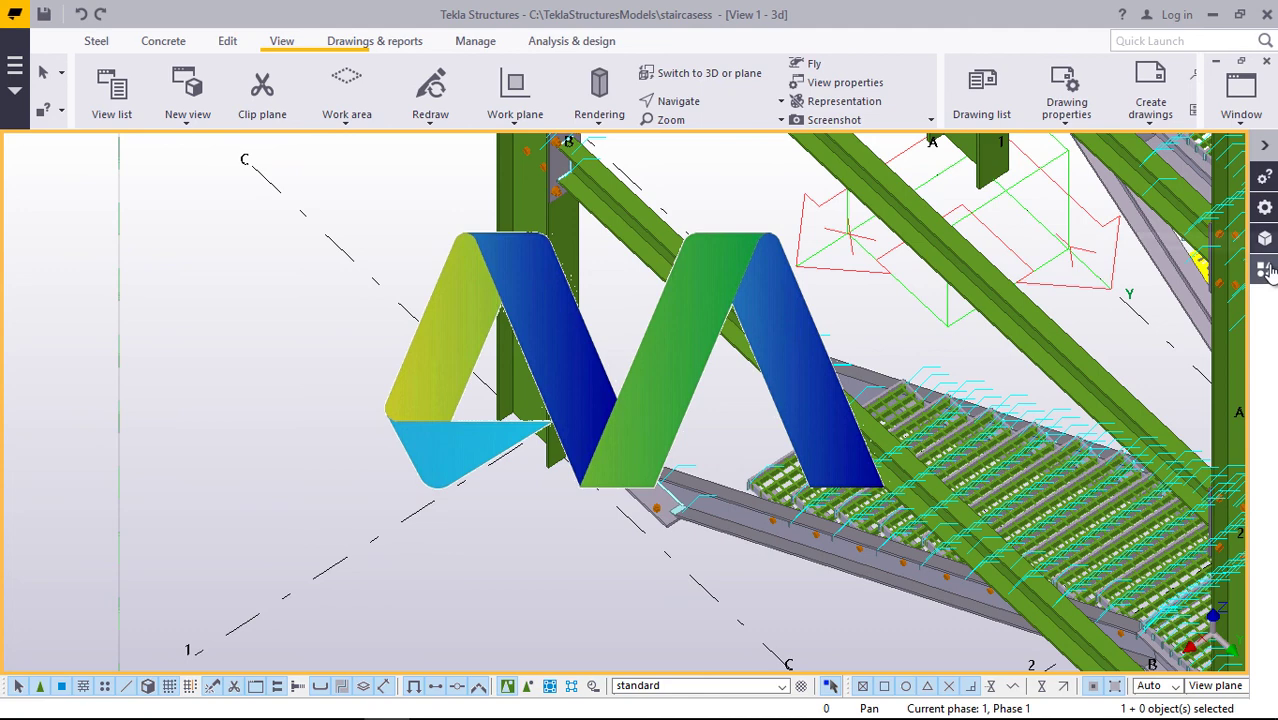
click(1265, 271)
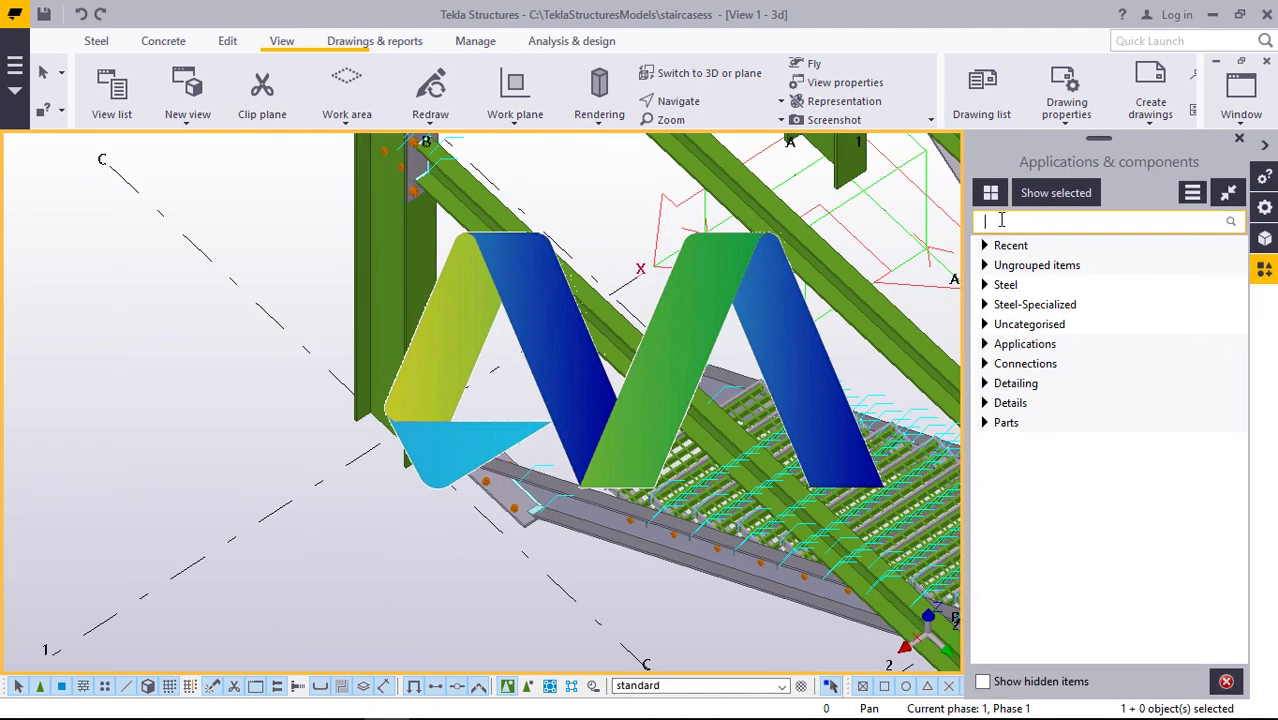
text(bas)
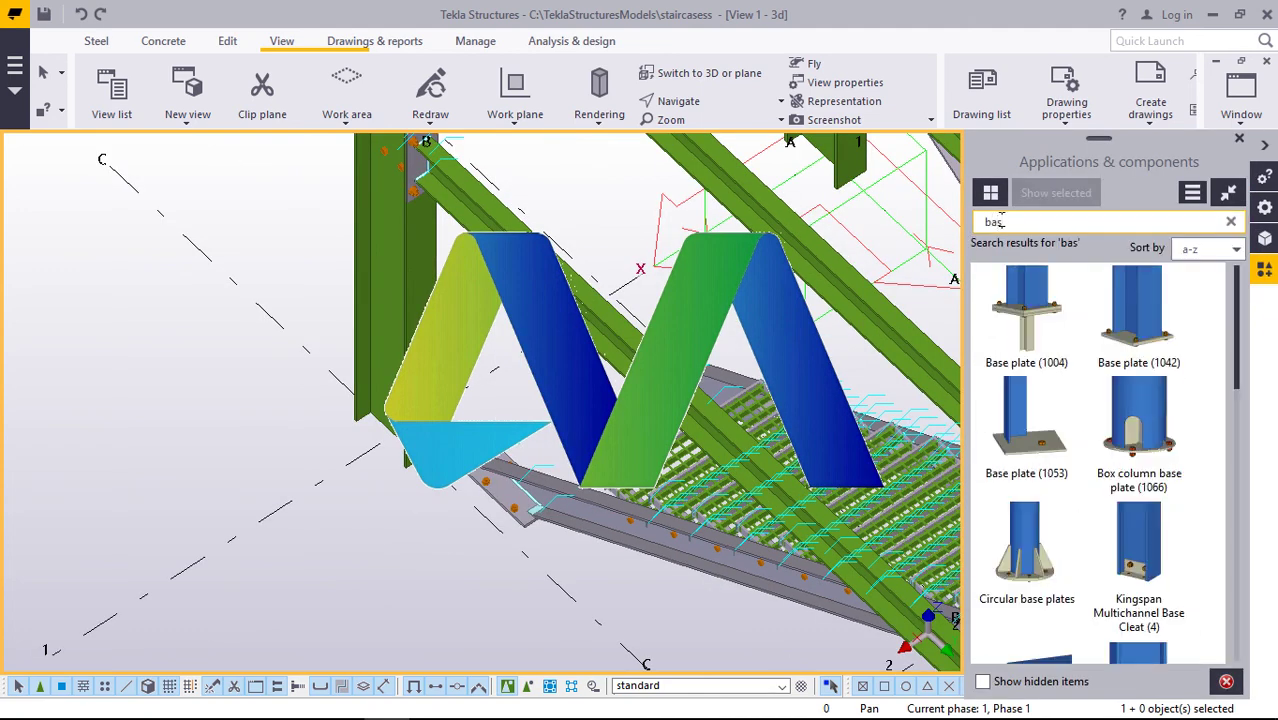
- Add the Base plate (1042) component at the foot of the tower column on grid C/1
click(1140, 326)
scroll(362, 407, up, 4)
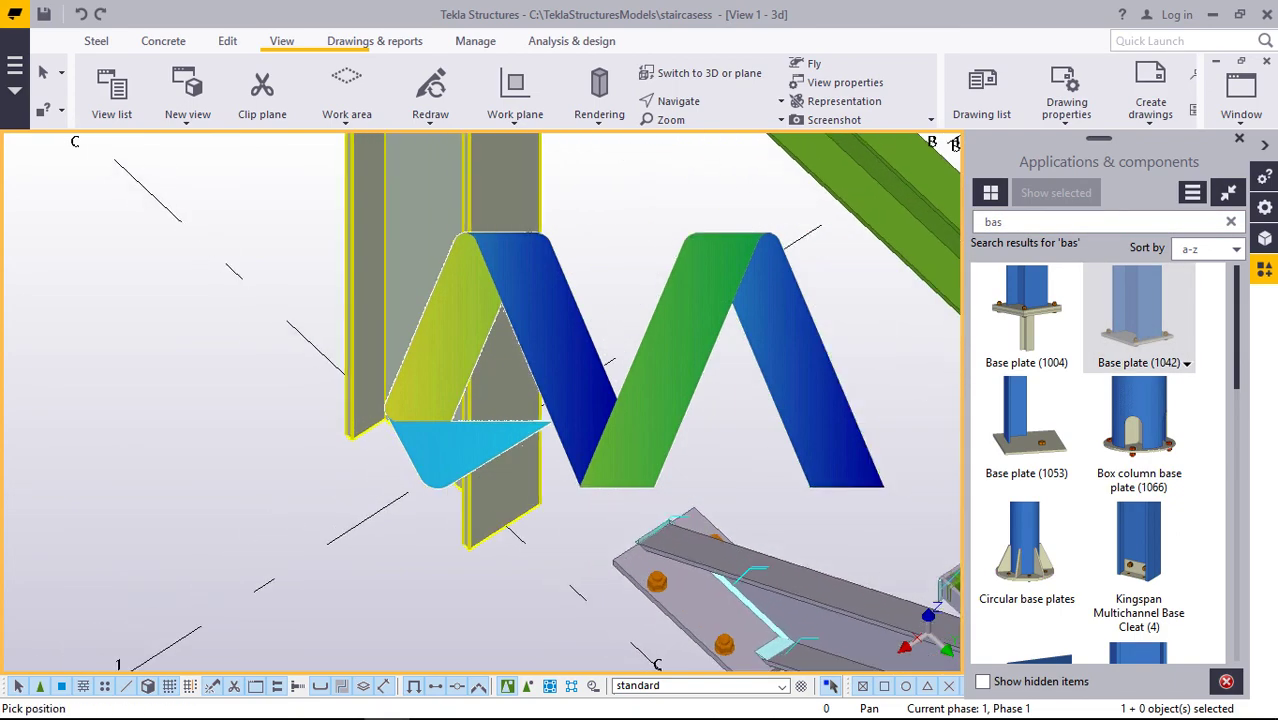
click(450, 480)
scroll(551, 543, down, 10)
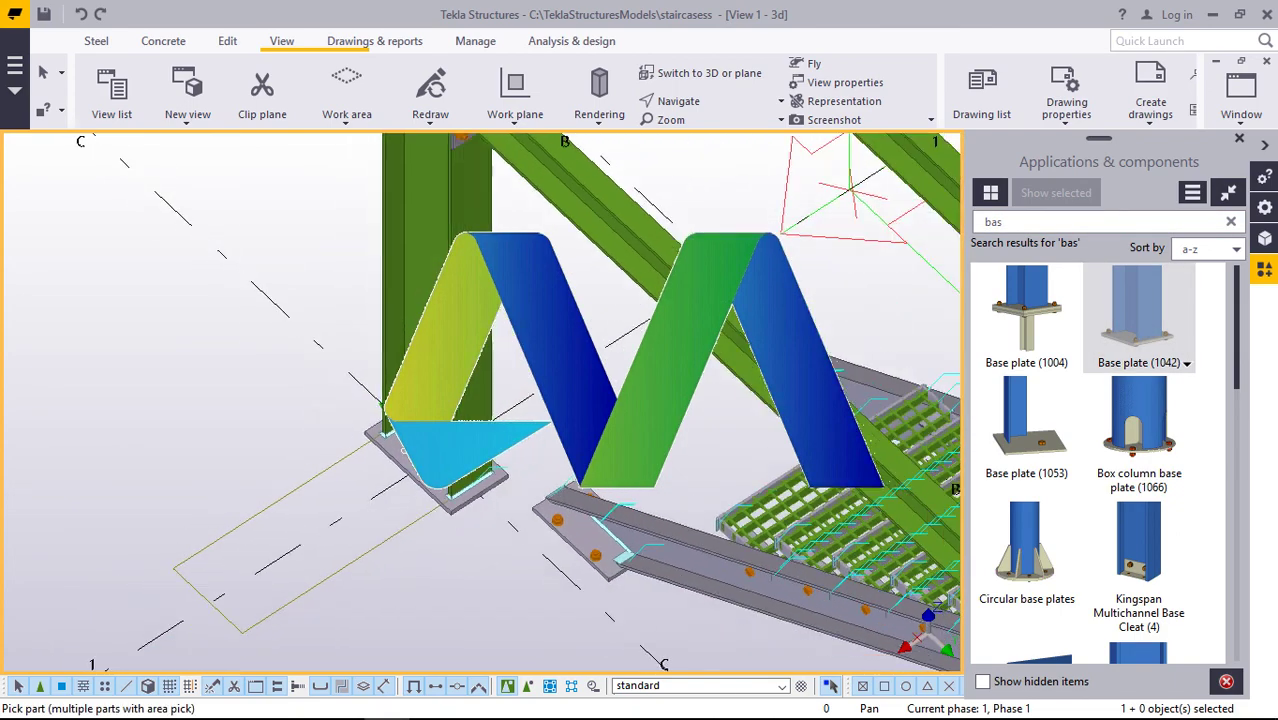
- Place the same base plate component at the feet of the columns on grids C/3 and A/3
scroll(551, 543, up, 5)
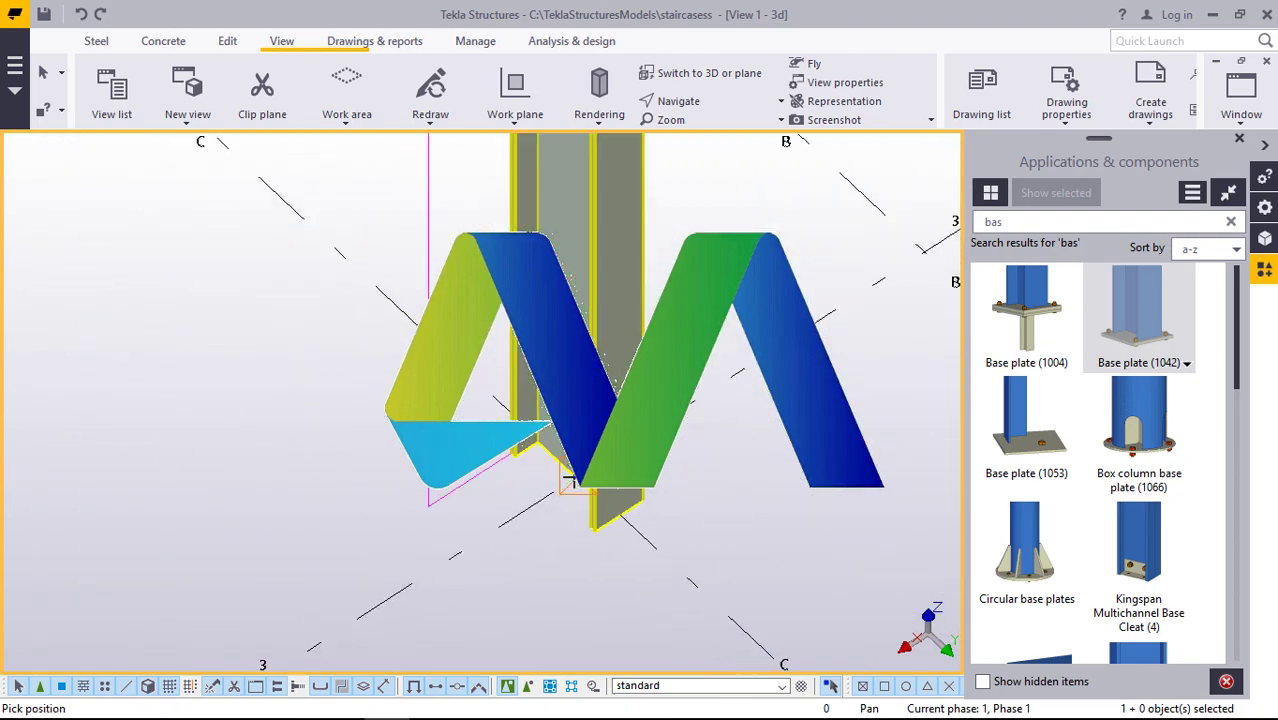
click(566, 481)
scroll(428, 513, down, 6)
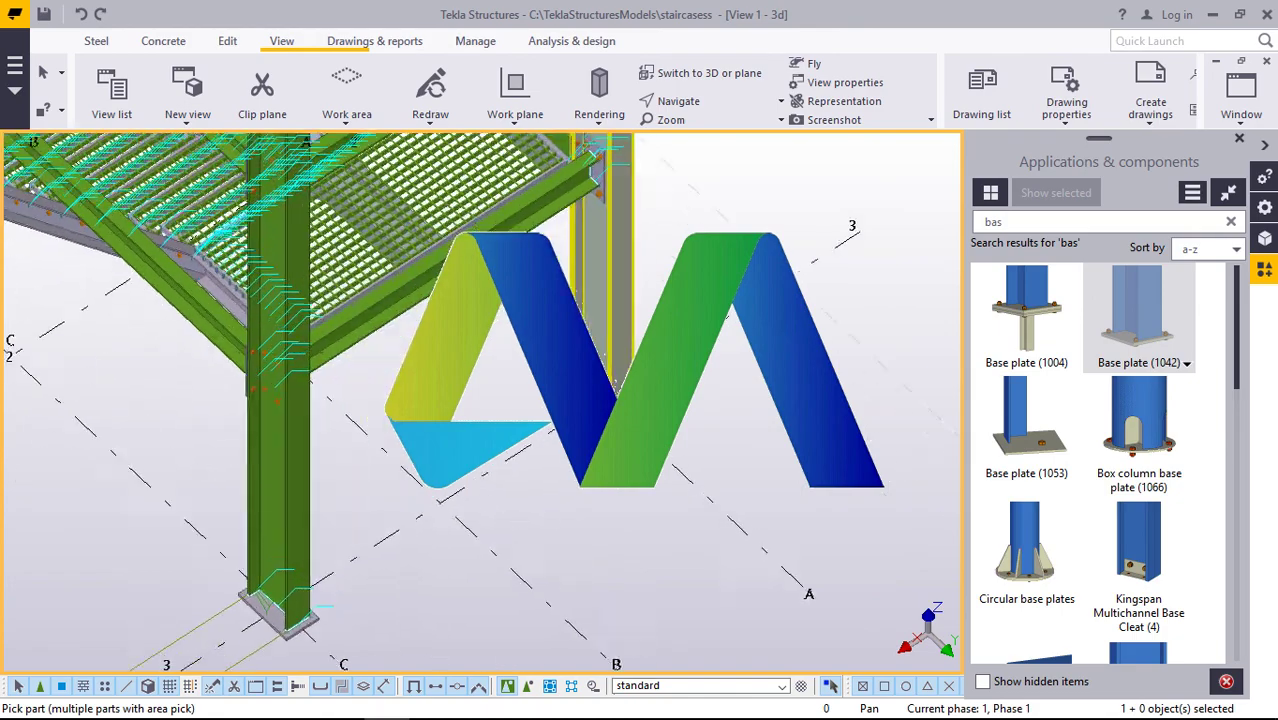
scroll(606, 374, up, 5)
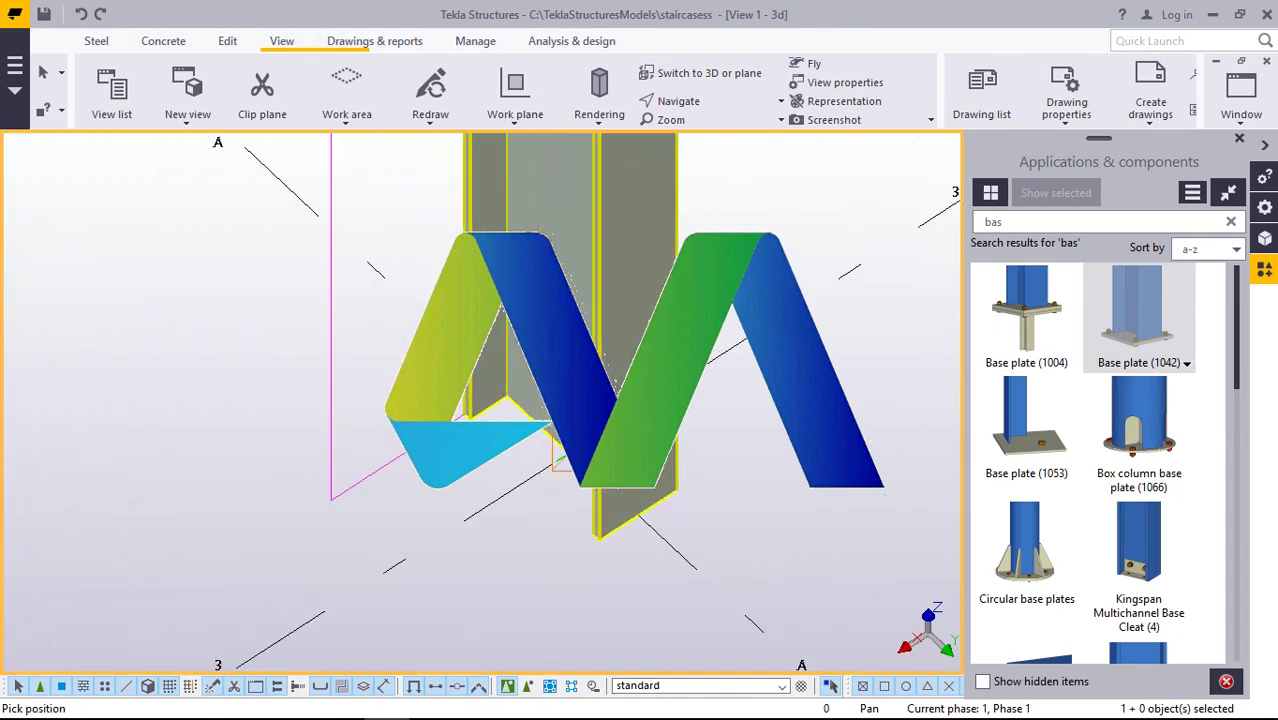
click(621, 502)
scroll(639, 508, down, 6)
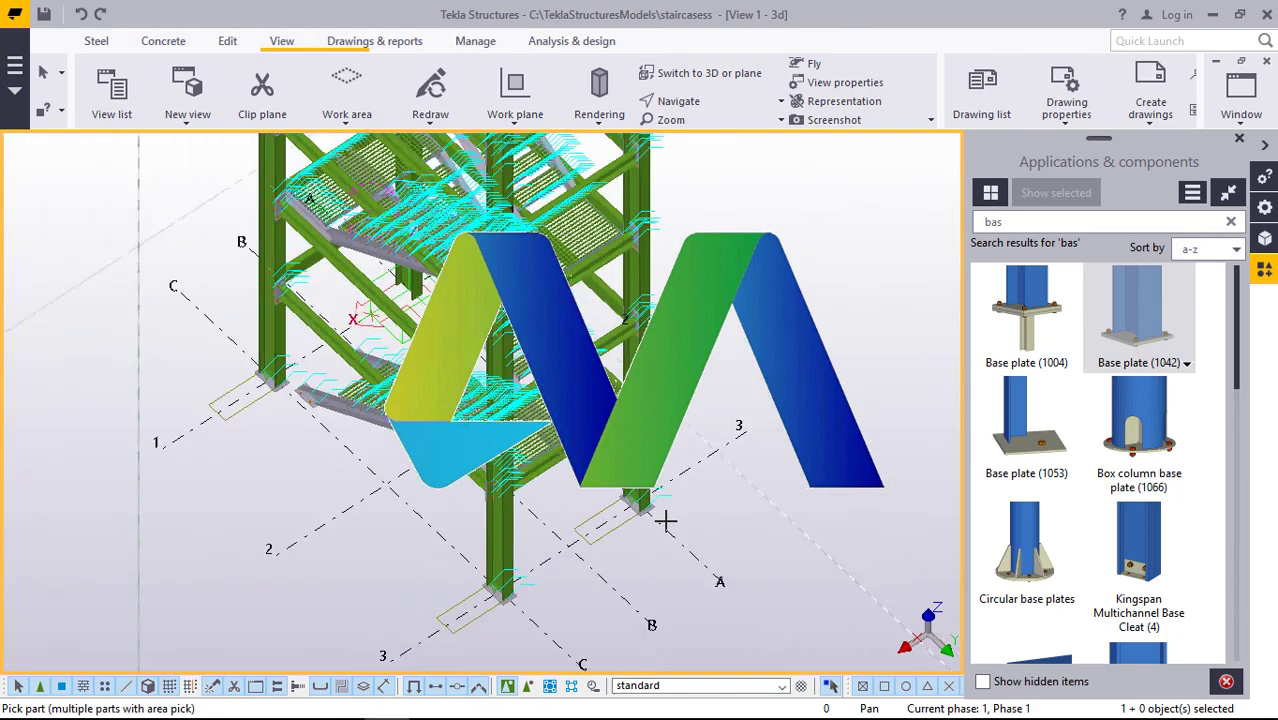
- Add the base plate to the remaining column on grid A/1, then end the command and close the component catalog
scroll(404, 257, up, 8)
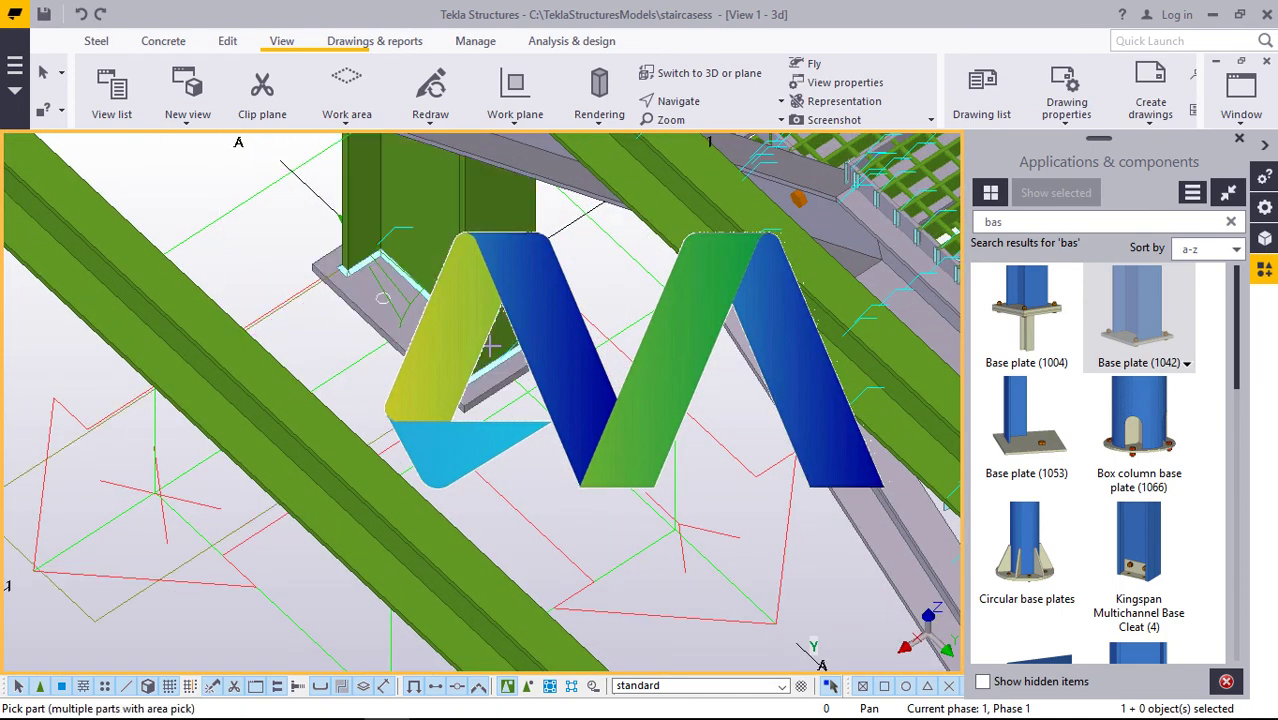
click(655, 401)
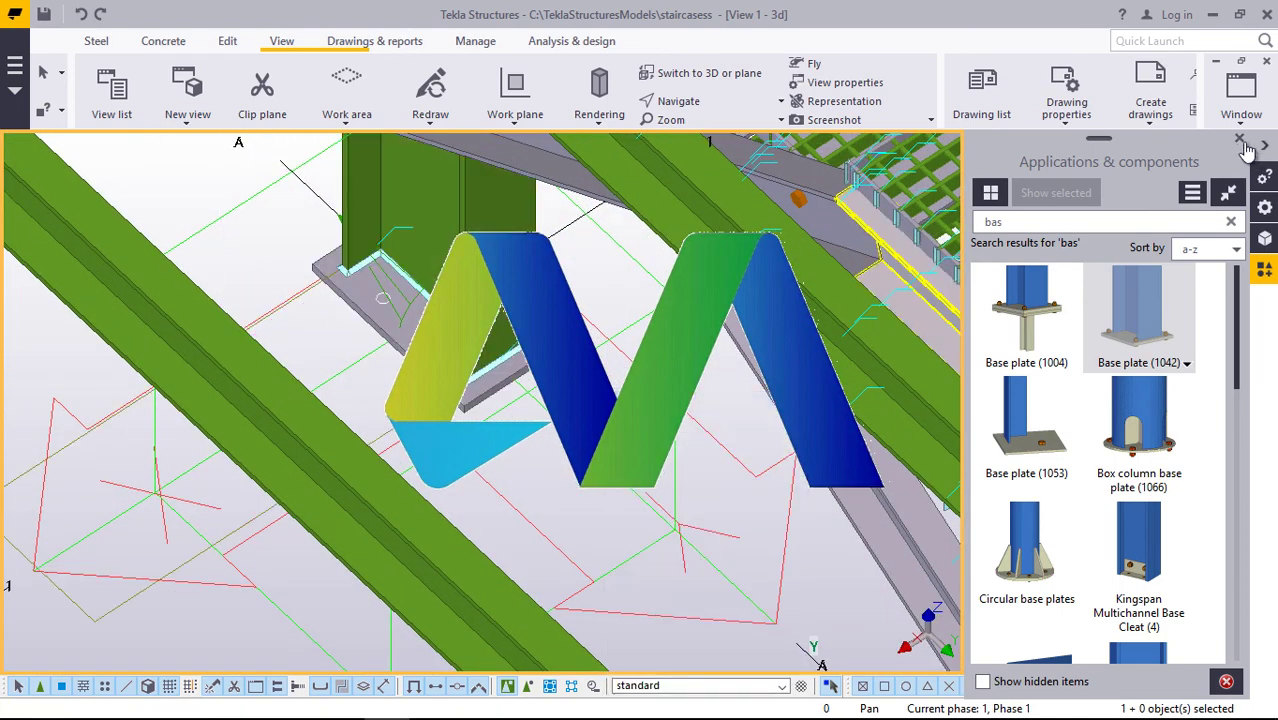
click(1241, 141)
- Examine the column base plates and the lower stair flights of the tower from several angles
scroll(450, 450, down, 5)
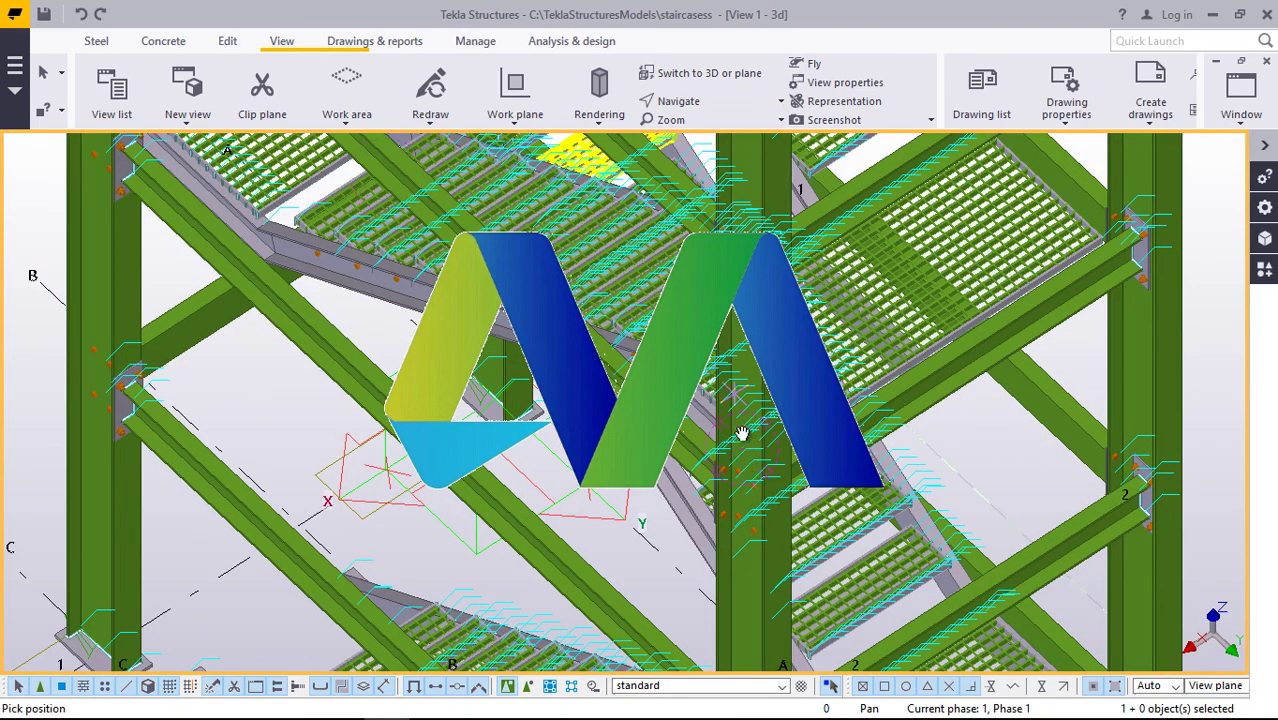
ctrl+middle_drag(742, 433, 575, 372)
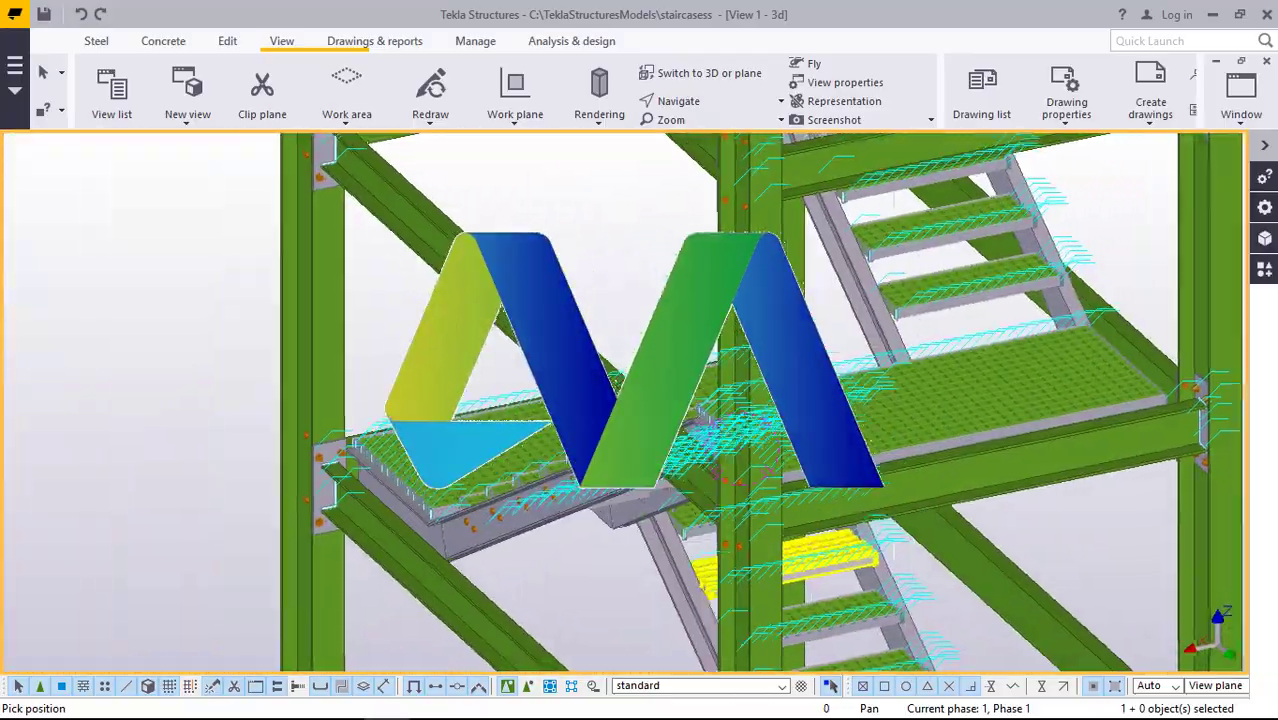
scroll(575, 390, down, 3)
scroll(570, 390, up, 3)
scroll(565, 393, down, 3)
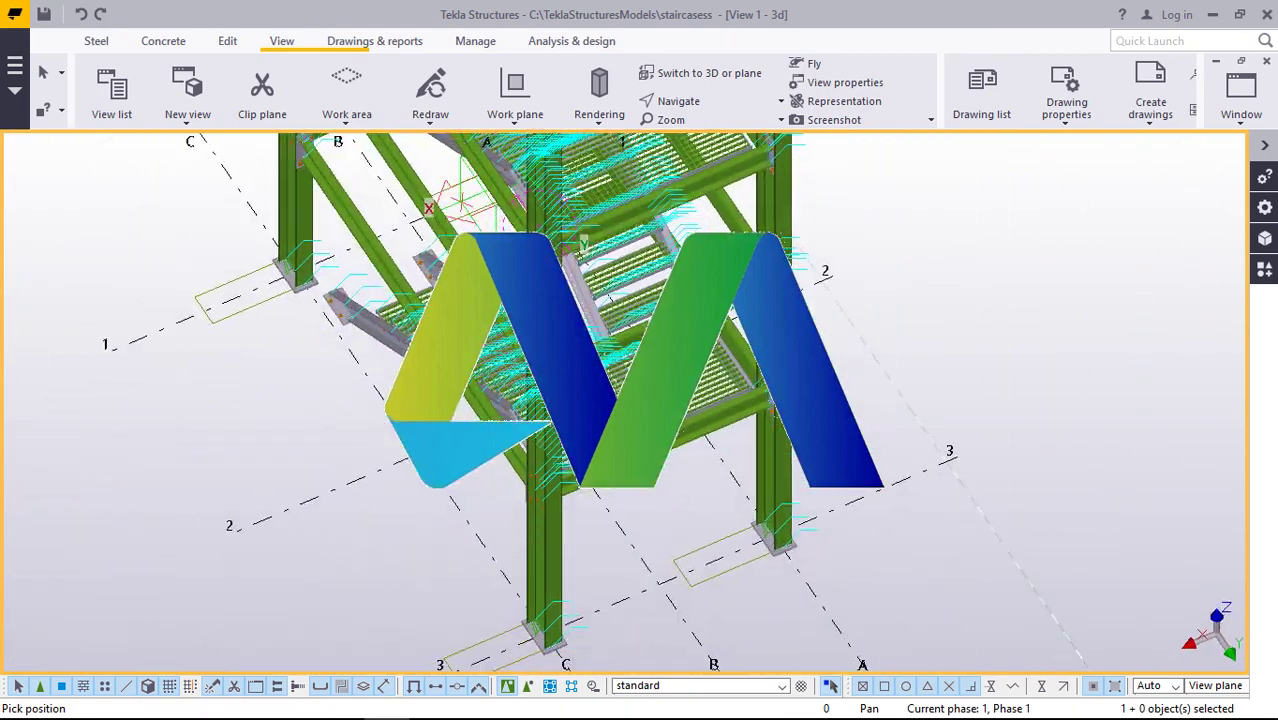
mouse_move(575, 365)
ctrl+middle_down()
mouse_move(570, 402)
mouse_move(605, 348)
mouse_move(640, 342)
mouse_move(703, 382)
mouse_move(620, 350)
mouse_move(592, 354)
ctrl+middle_up()
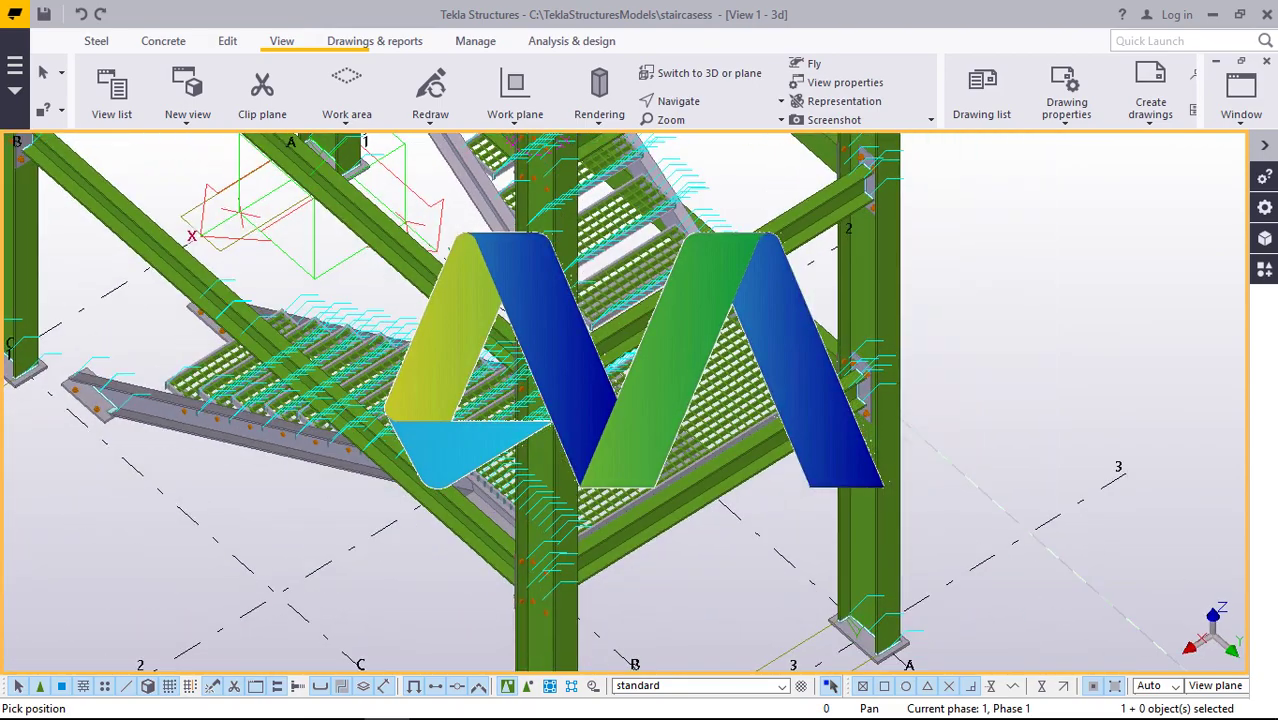
- Inspect the bottom flight, first landing and bolted beam-to-column connections up close from different sides
scroll(570, 430, up, 5)
ctrl+middle_drag(570, 430, 500, 385)
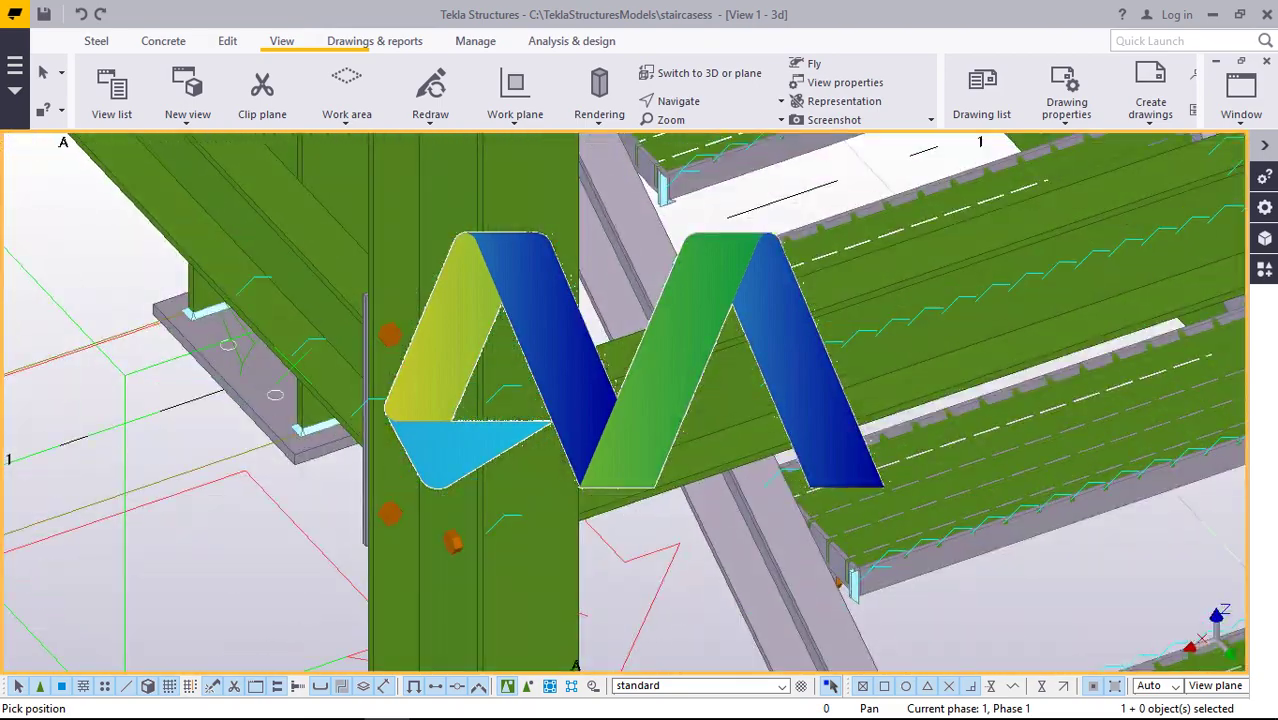
scroll(570, 430, down, 5)
ctrl+middle_drag(590, 425, 622, 408)
scroll(642, 432, up, 3)
scroll(622, 408, down, 2)
scroll(638, 408, down, 2)
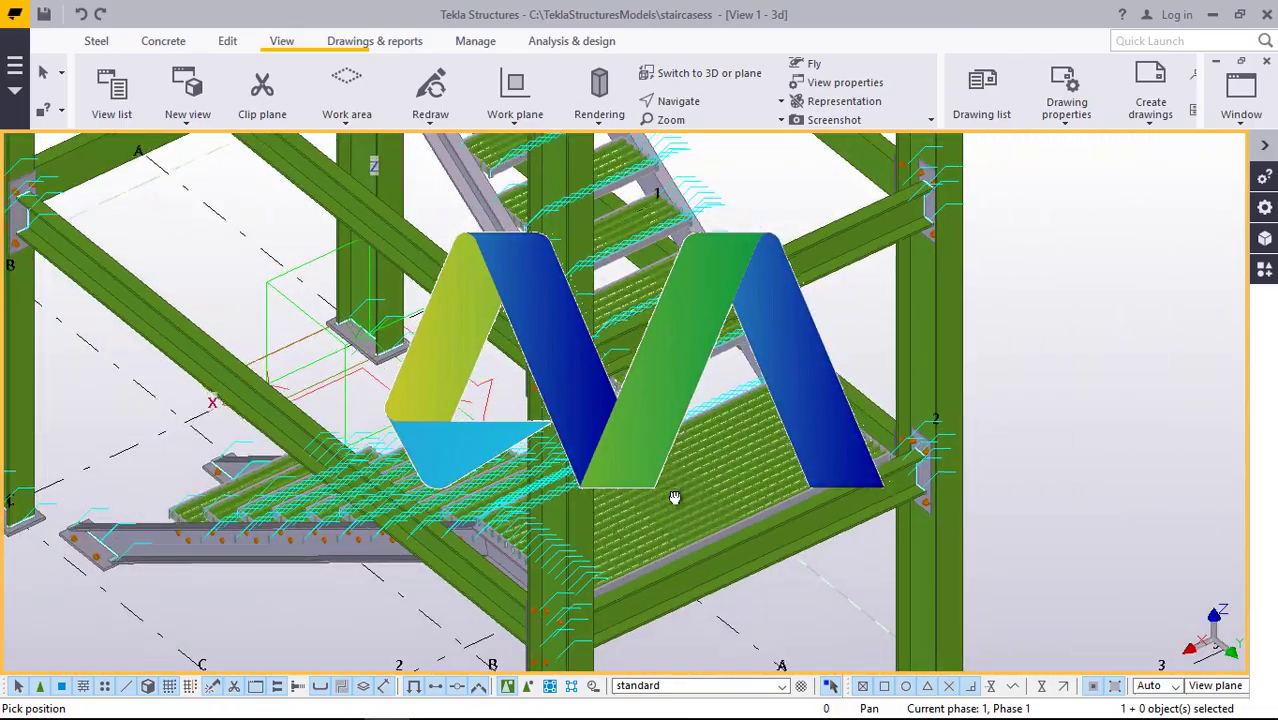
scroll(588, 528, up, 4)
scroll(740, 466, down, 3)
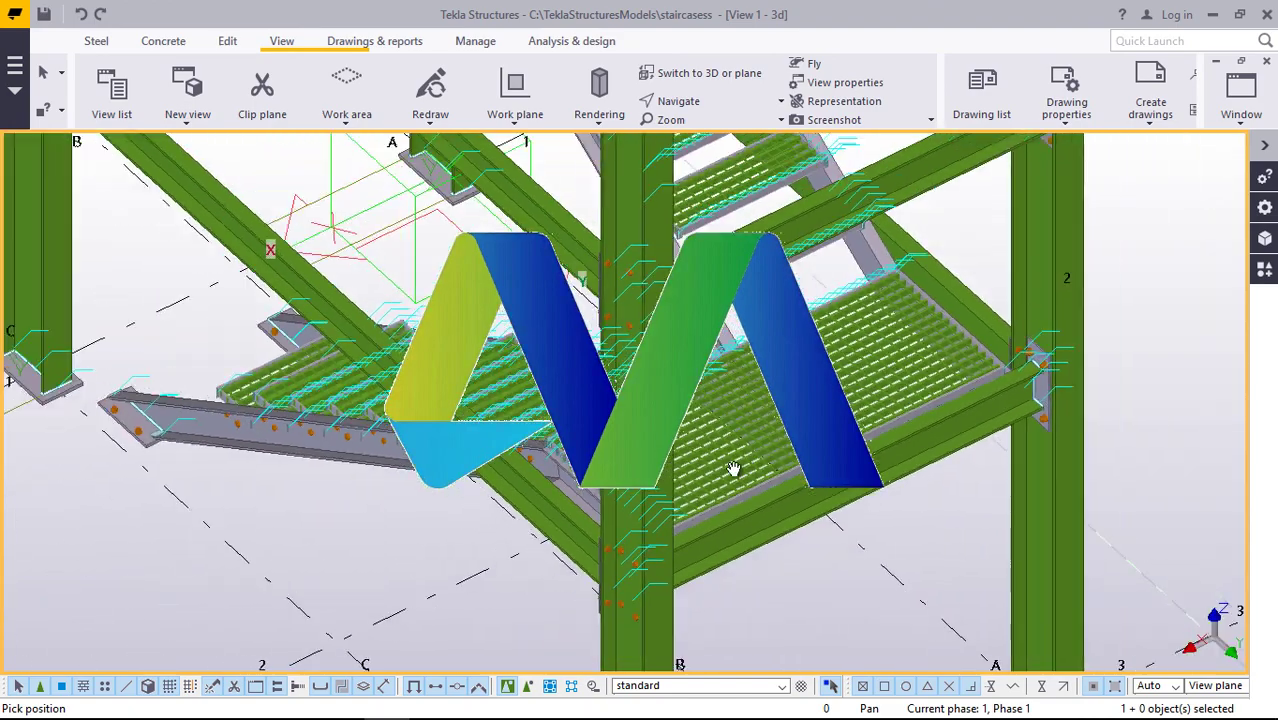